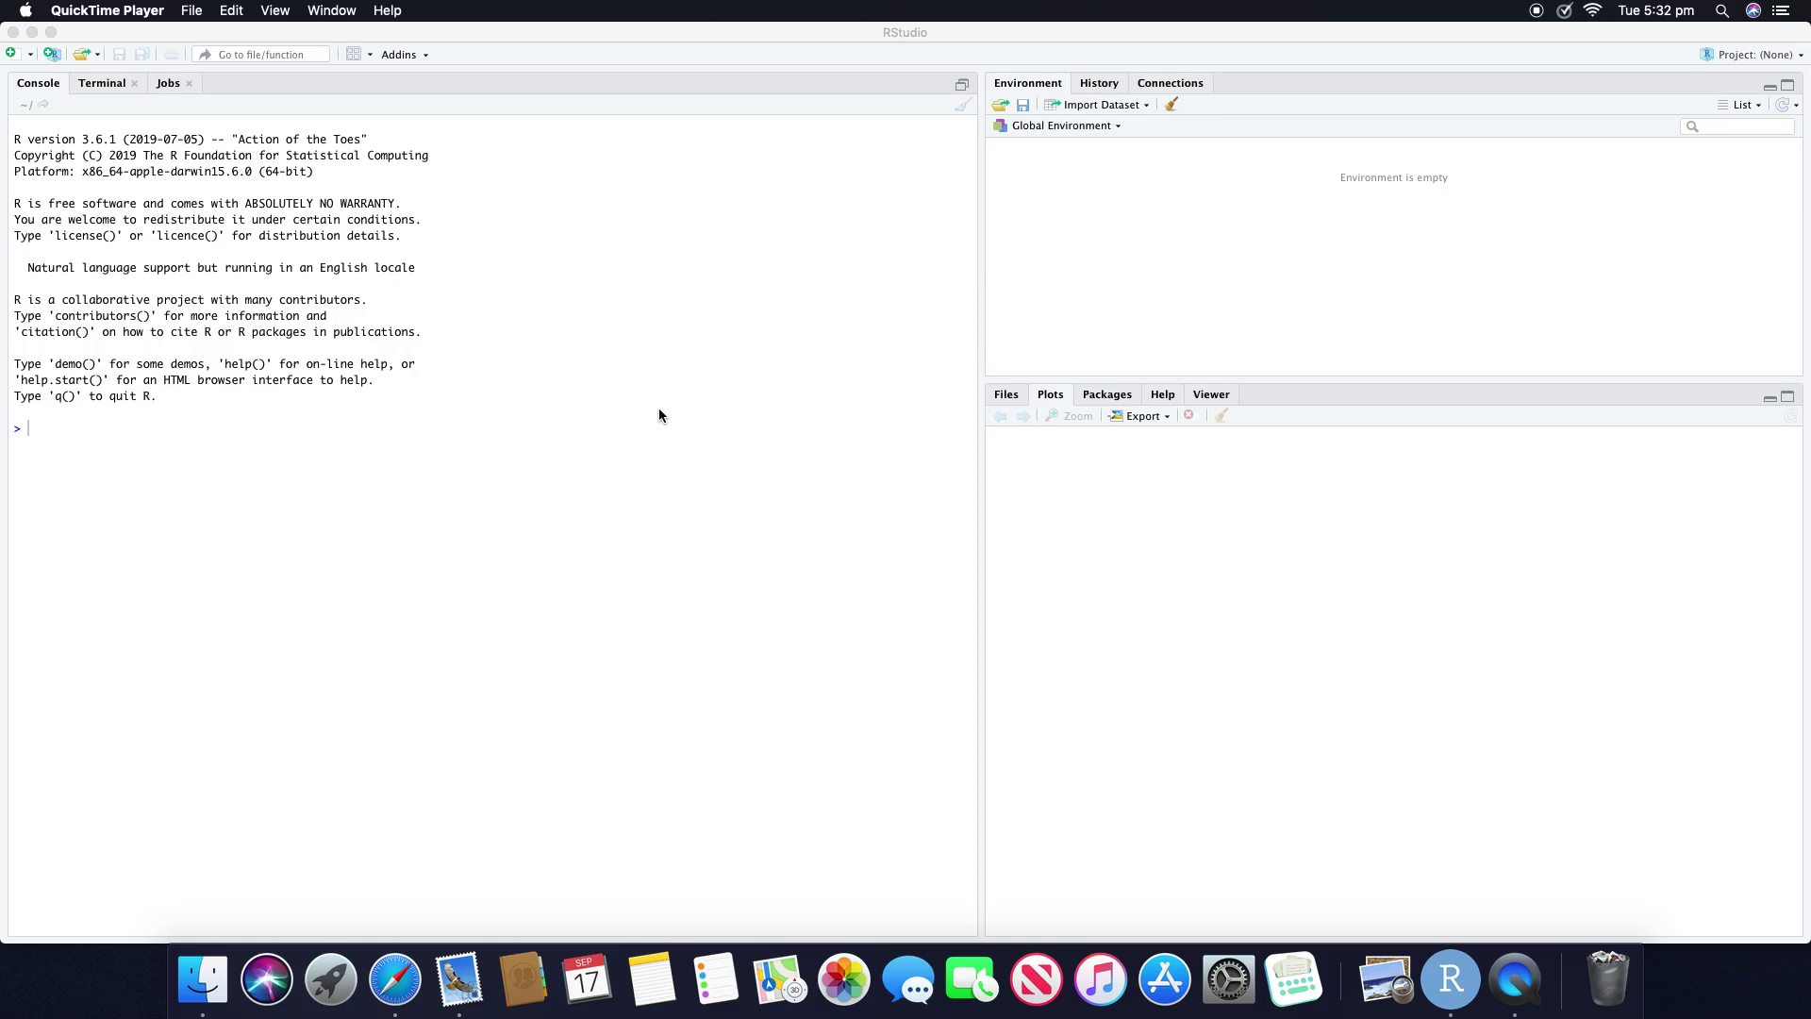
- Create a new R script opening with the comment "## download the data. I will use faithful data set." and begin the data call below it
{"action": "left_click", "coordinate": [30, 55]}
{"action": "left_click", "coordinate": [43, 82]}
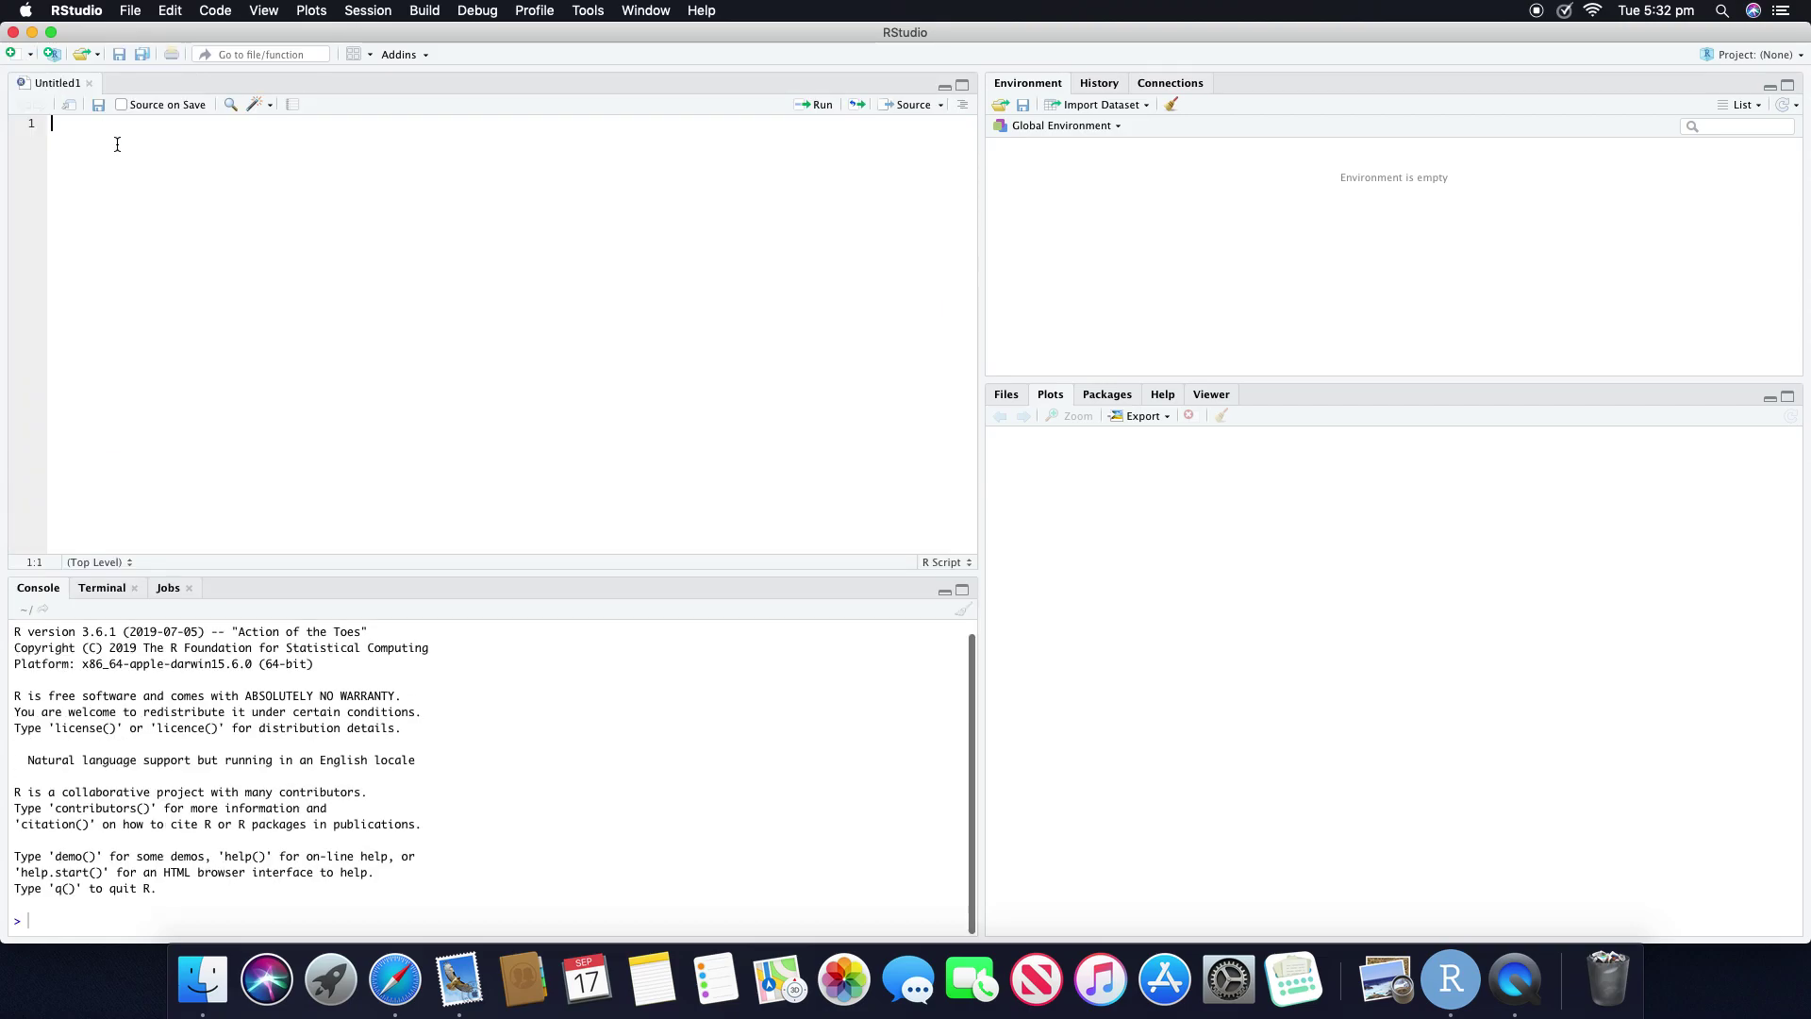
{"action": "type", "text": "## "}
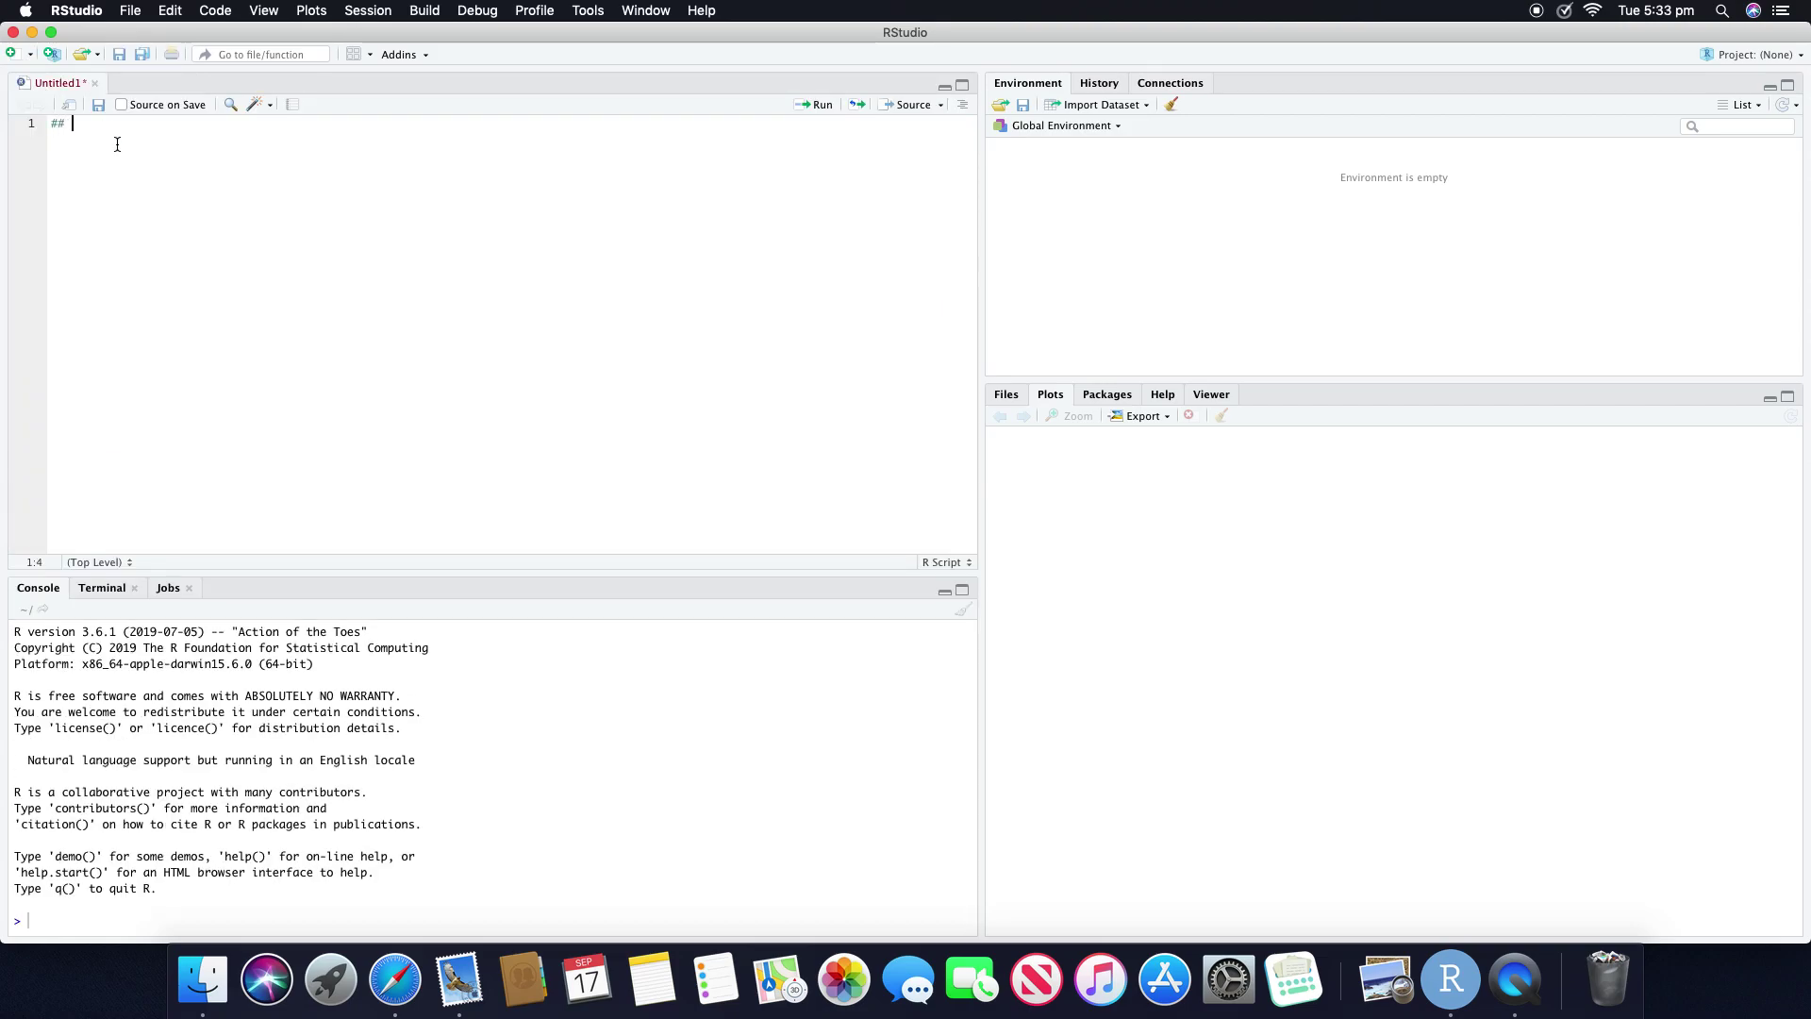
{"action": "type", "text": "download the data. I will use faithful data set. dat"}
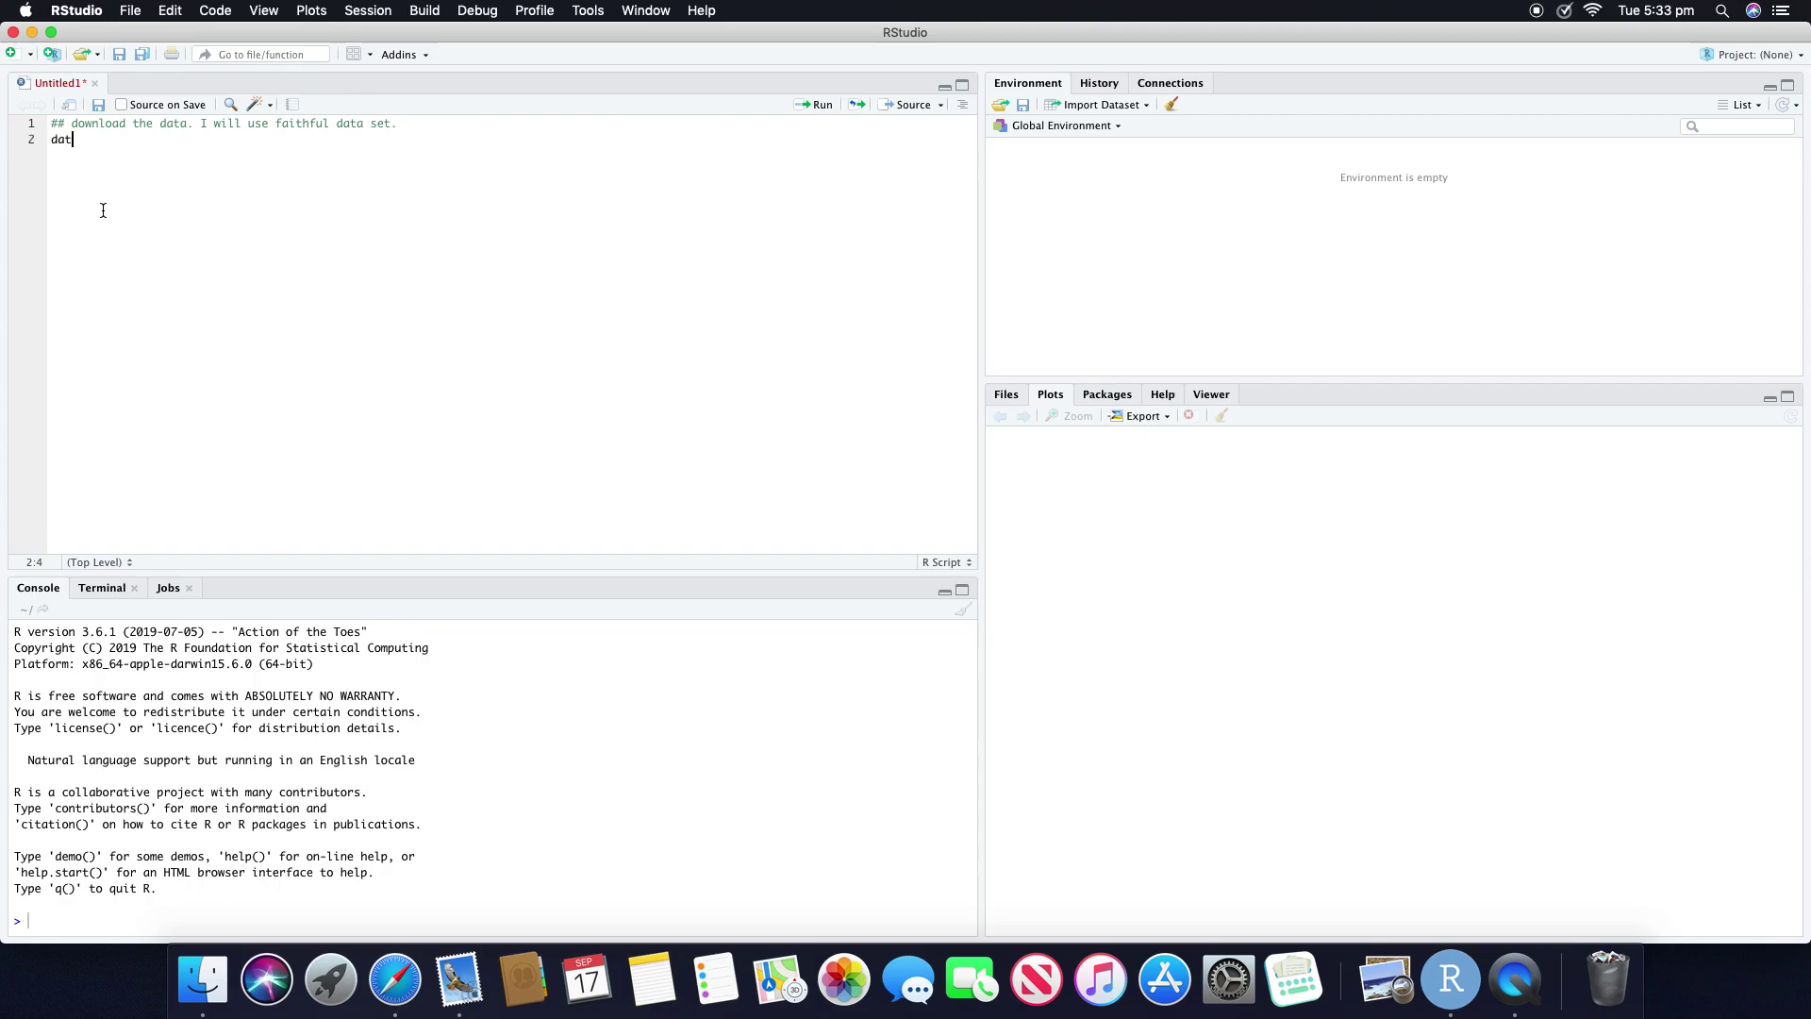
- Complete the script line data("faithful") and run it to load the data set
{"action": "type", "text": "a("}
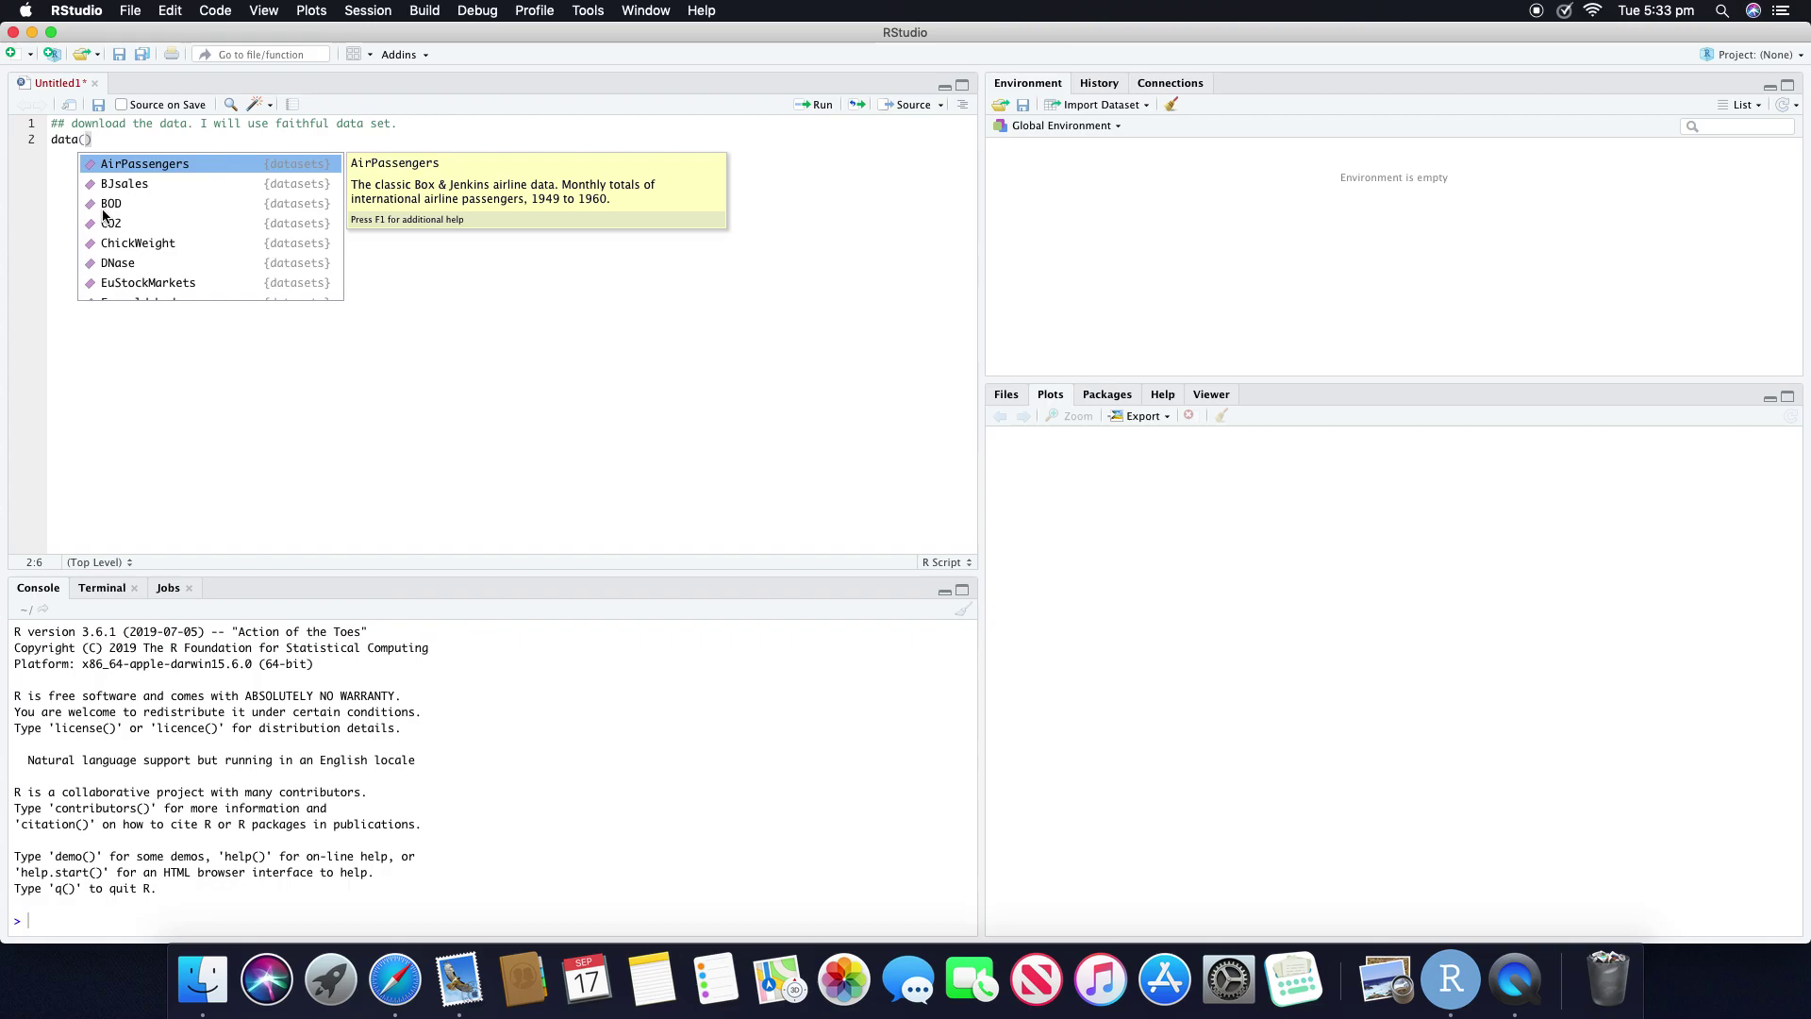
{"action": "type", "text": "faithf"}
{"action": "key", "text": "Return"}
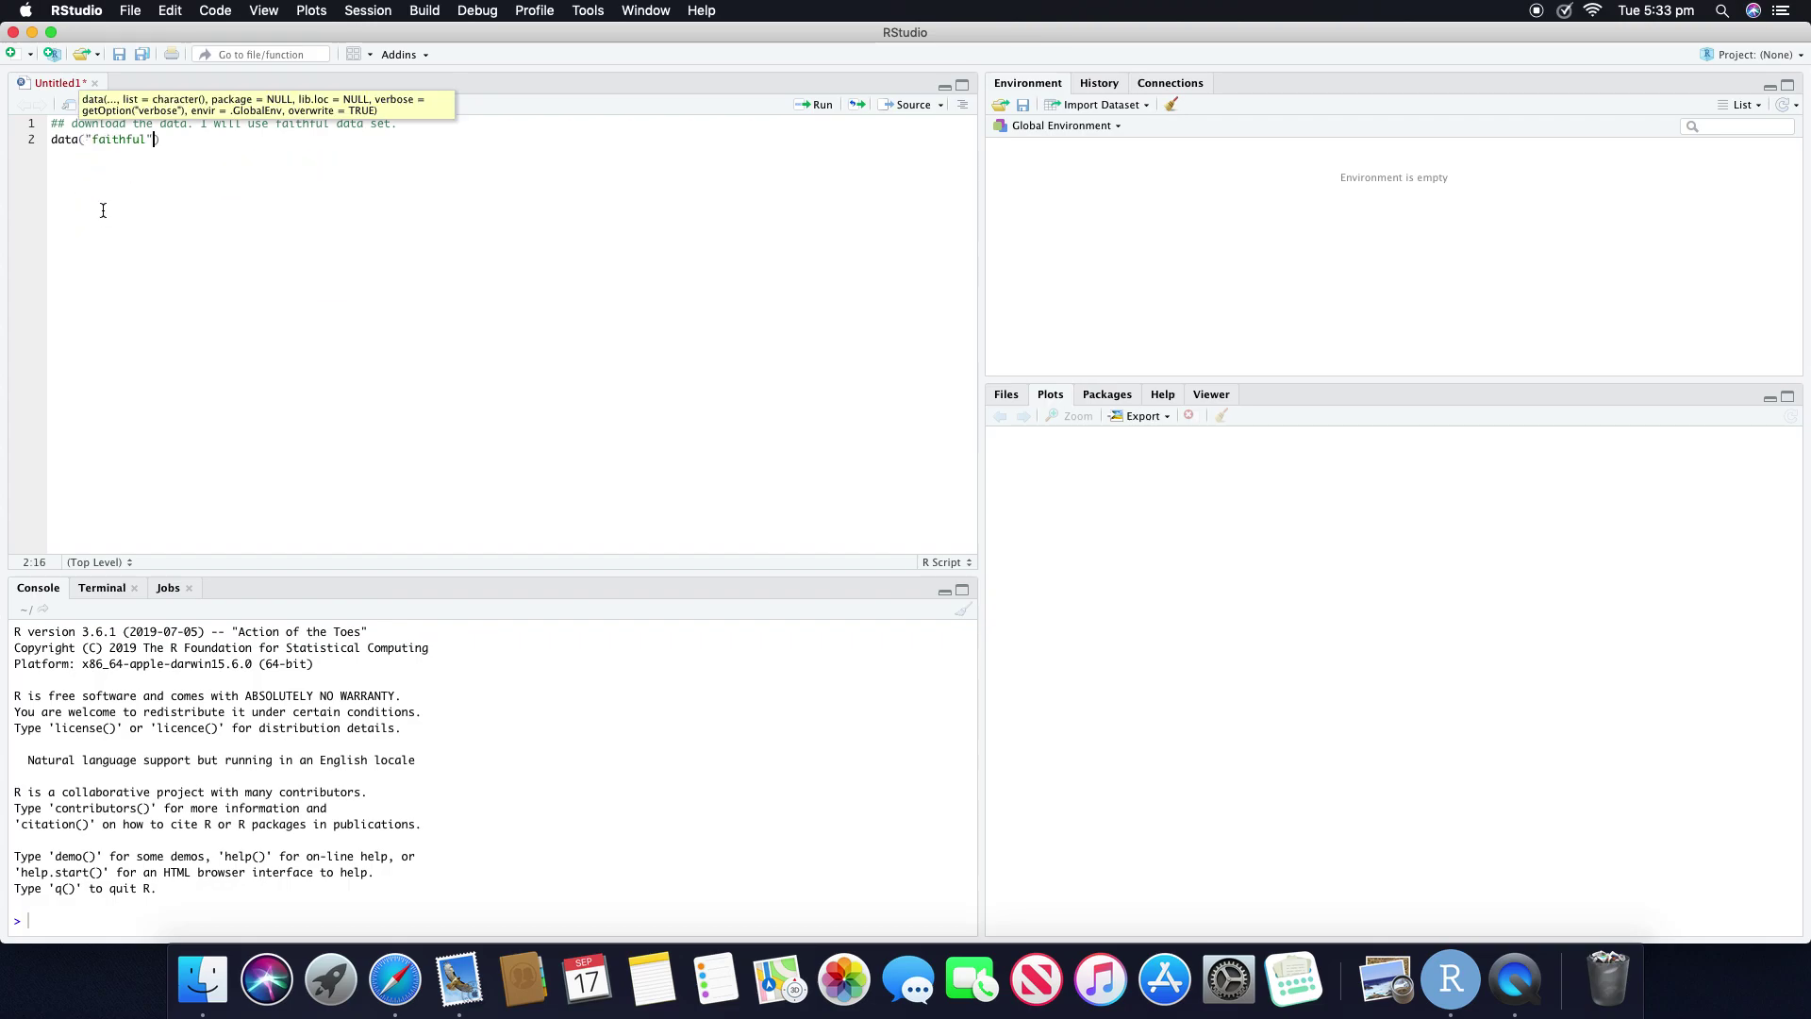
{"action": "left_click", "coordinate": [821, 106]}
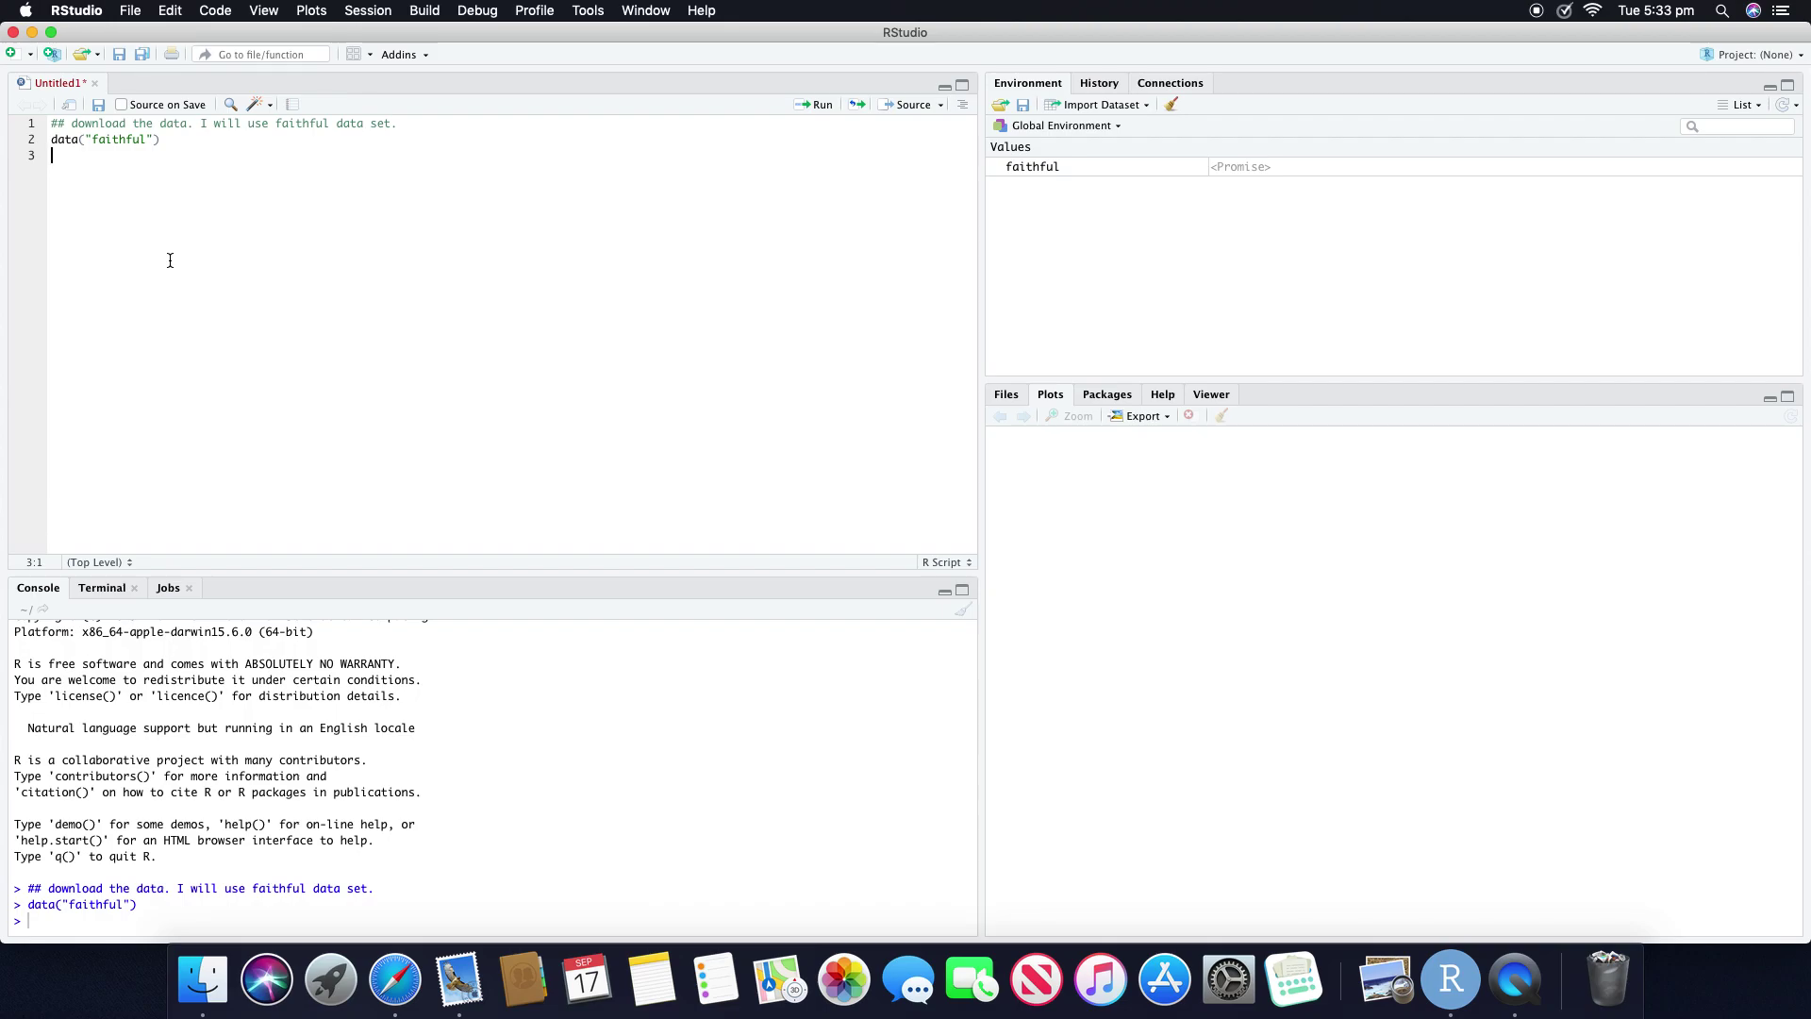
- Add View(faithful) to the script, run it, and look through the data table to its last row
{"action": "type", "text": "View("}
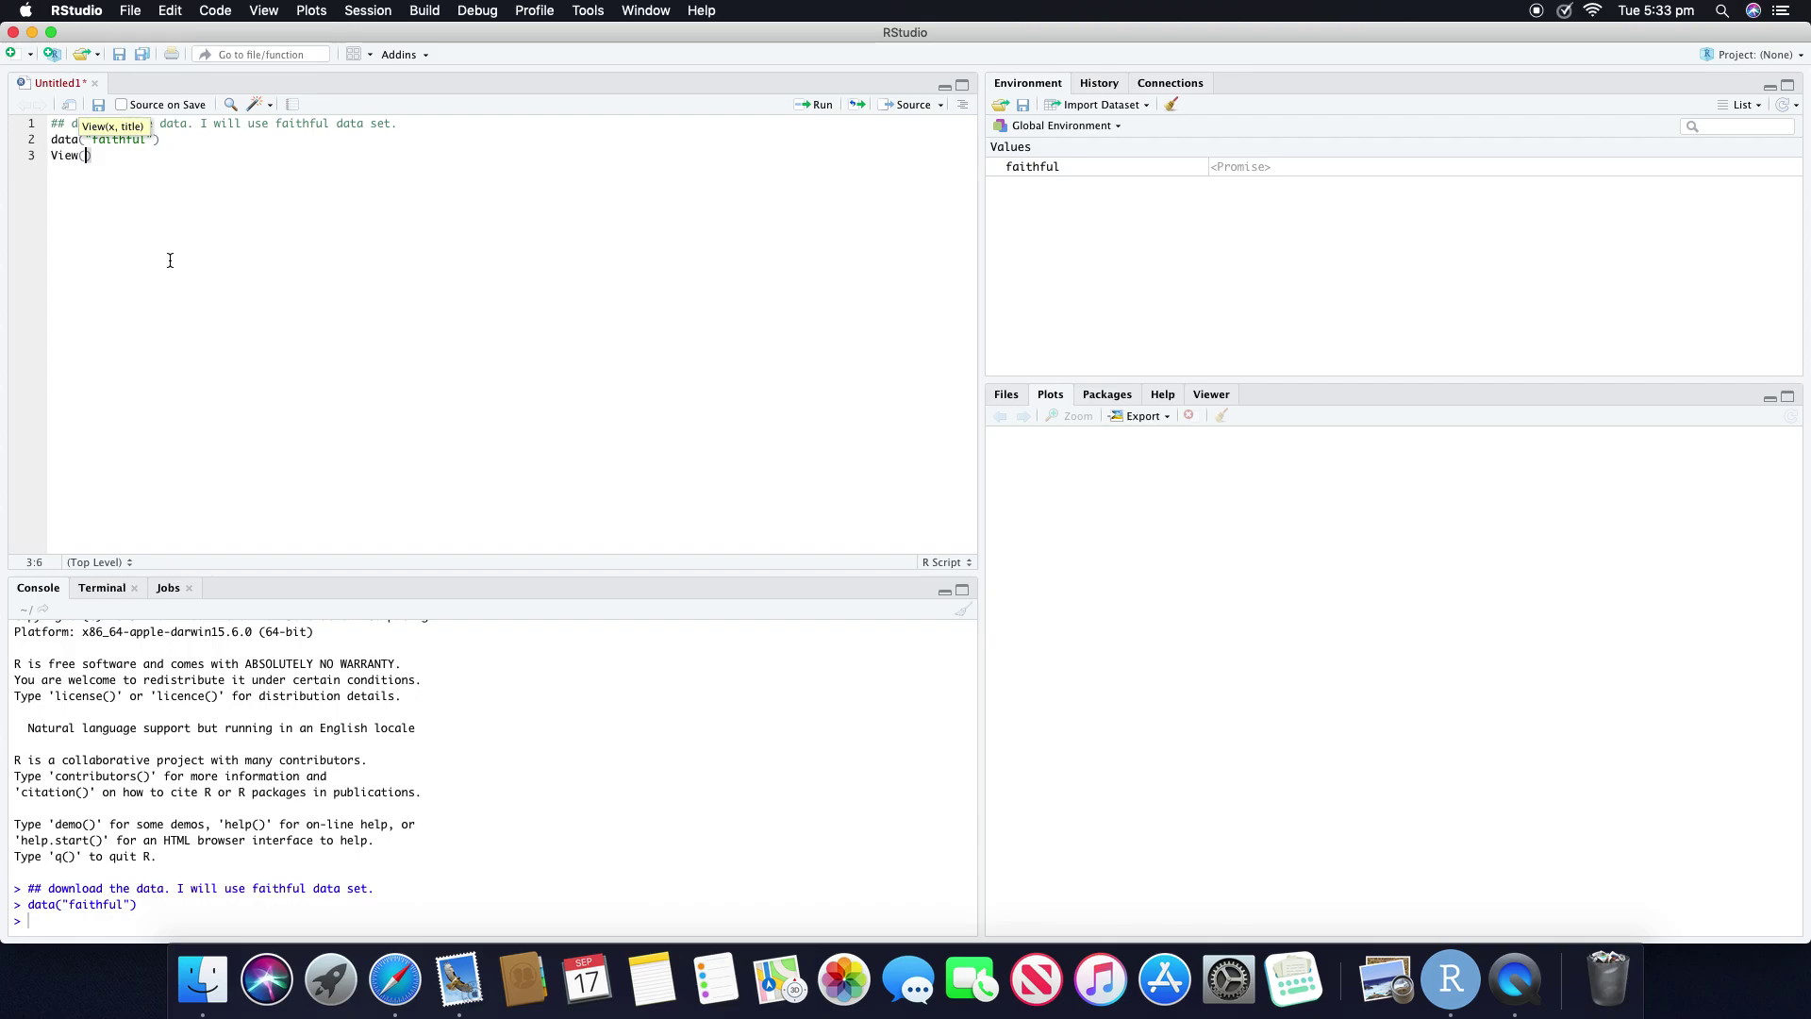
{"action": "type", "text": "faithful"}
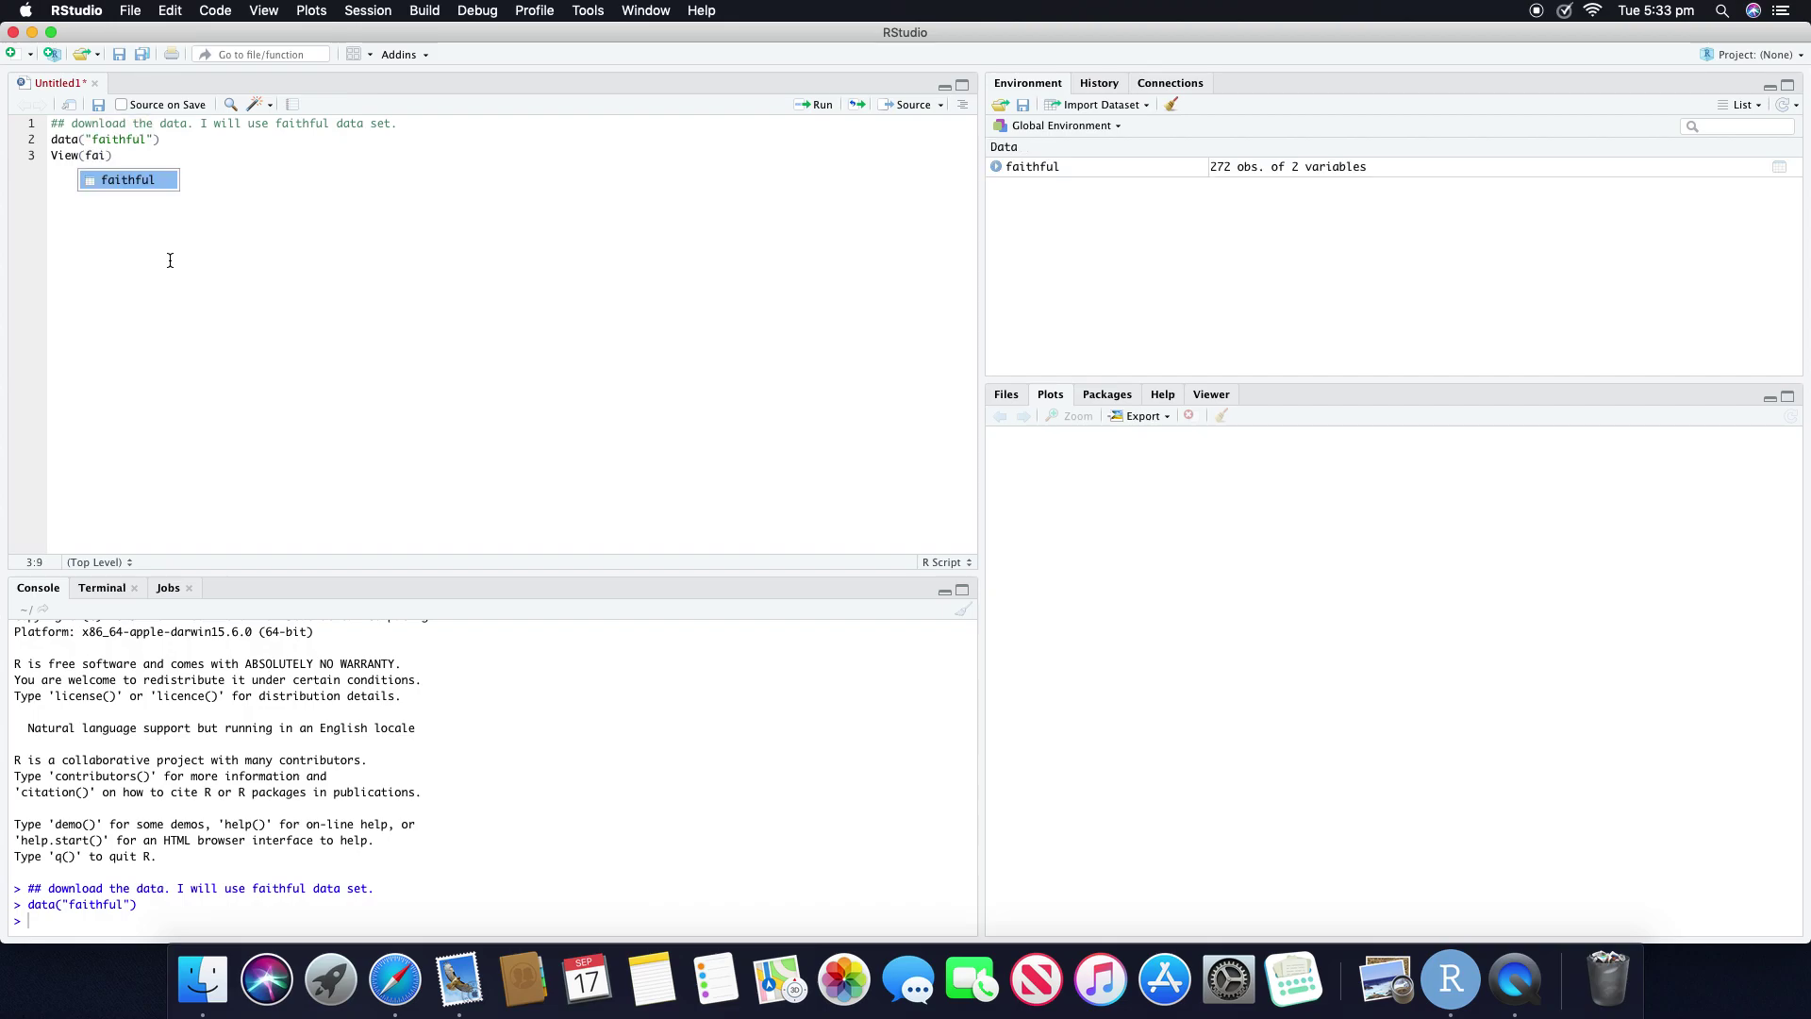
{"action": "left_click", "coordinate": [822, 105]}
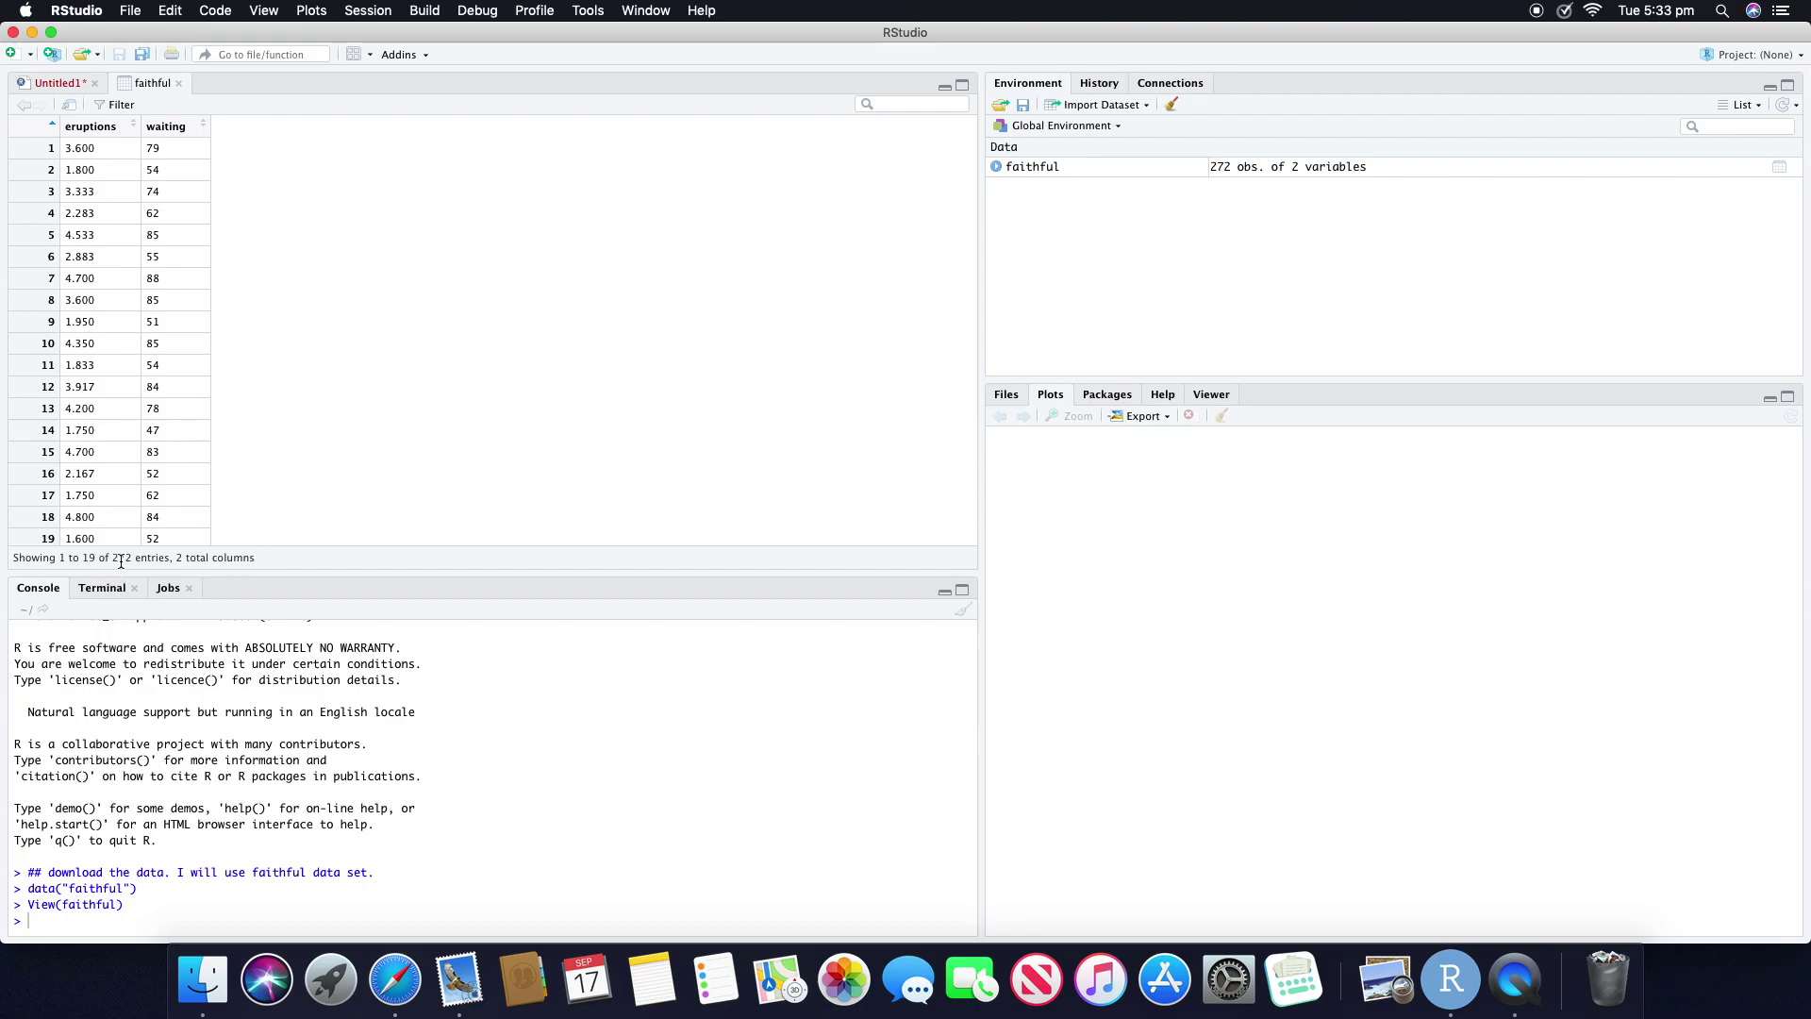
{"action": "scroll", "coordinate": [116, 404], "scroll_direction": "down", "scroll_amount": 7}
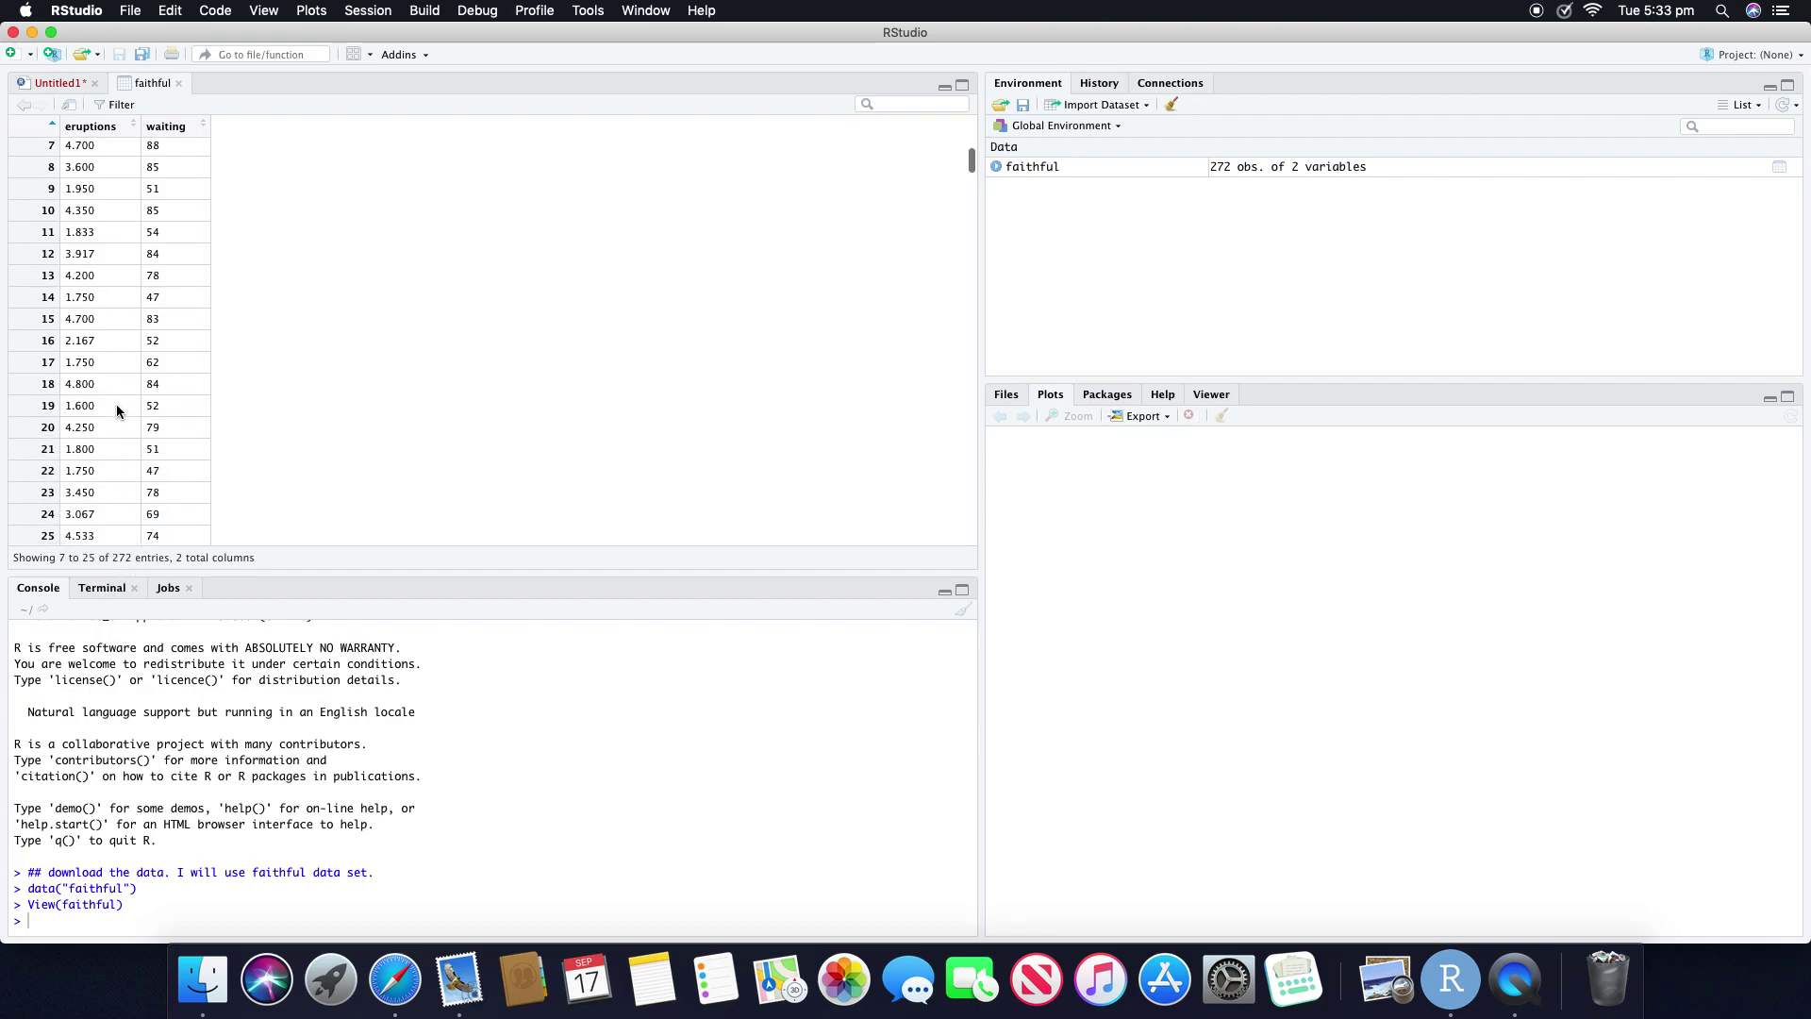
{"action": "scroll", "coordinate": [116, 403], "scroll_direction": "down", "scroll_amount": 20}
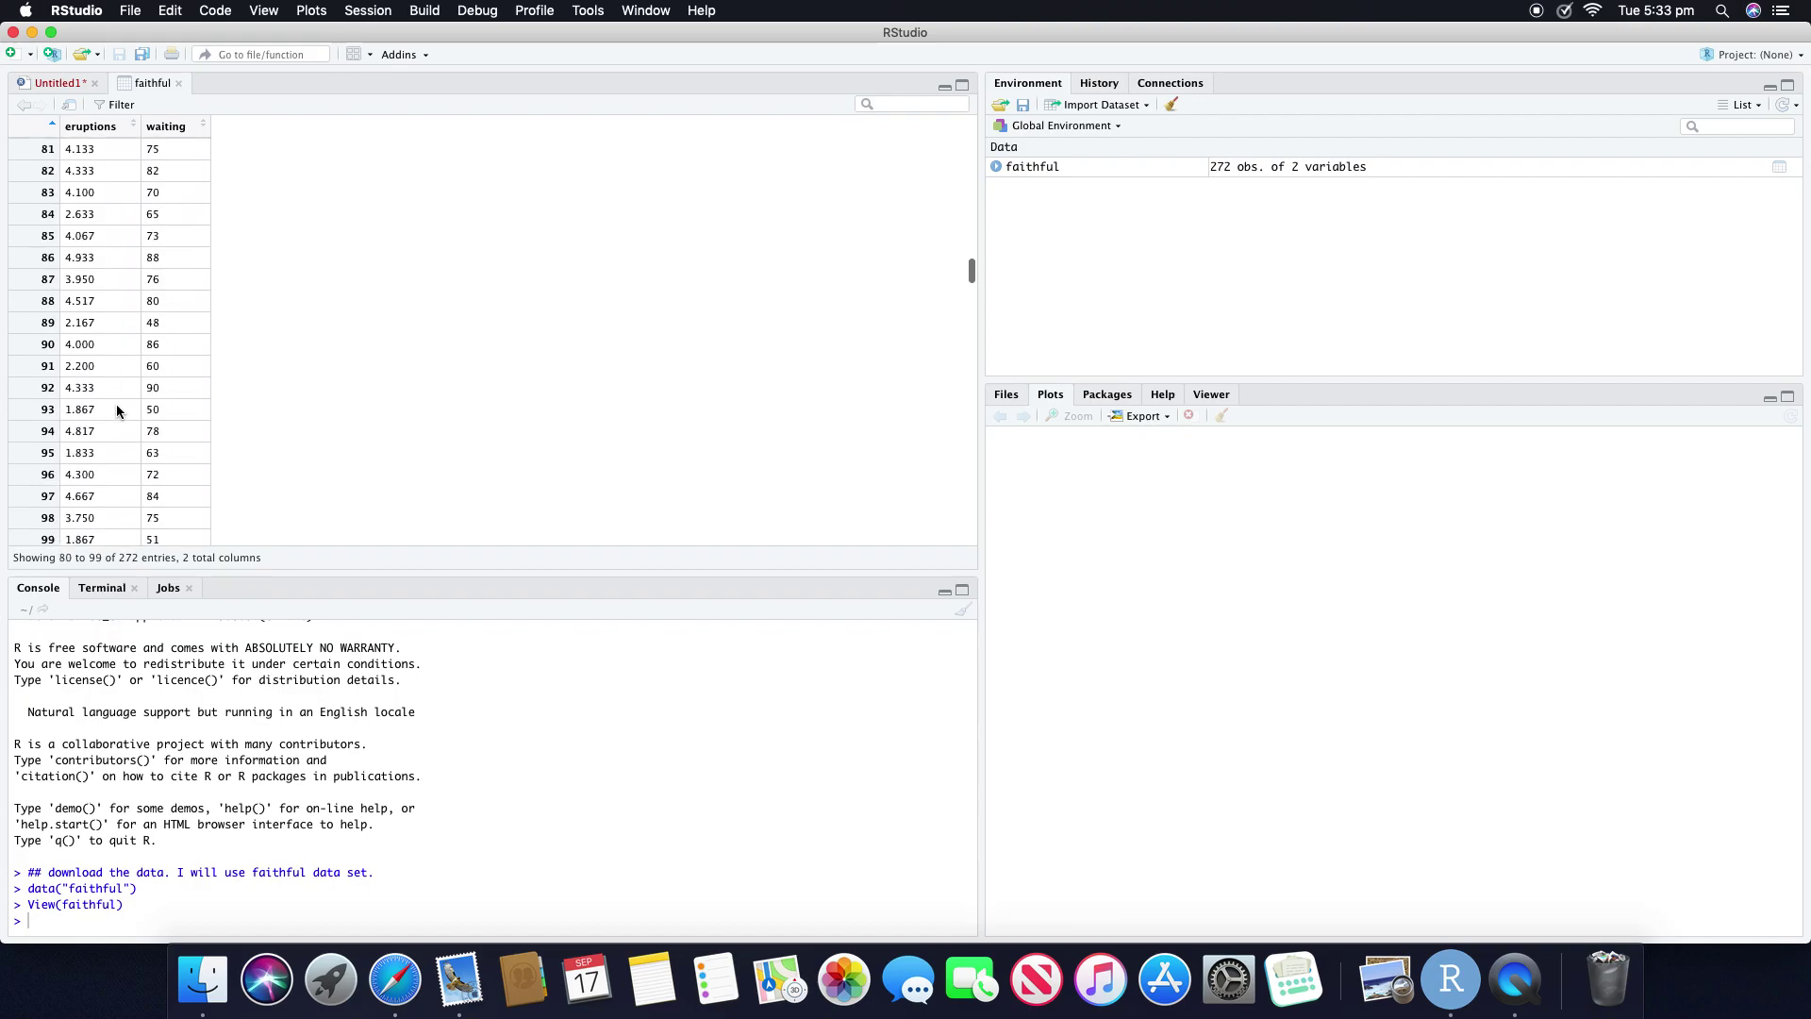
{"action": "scroll", "coordinate": [116, 404], "scroll_direction": "down", "scroll_amount": 20}
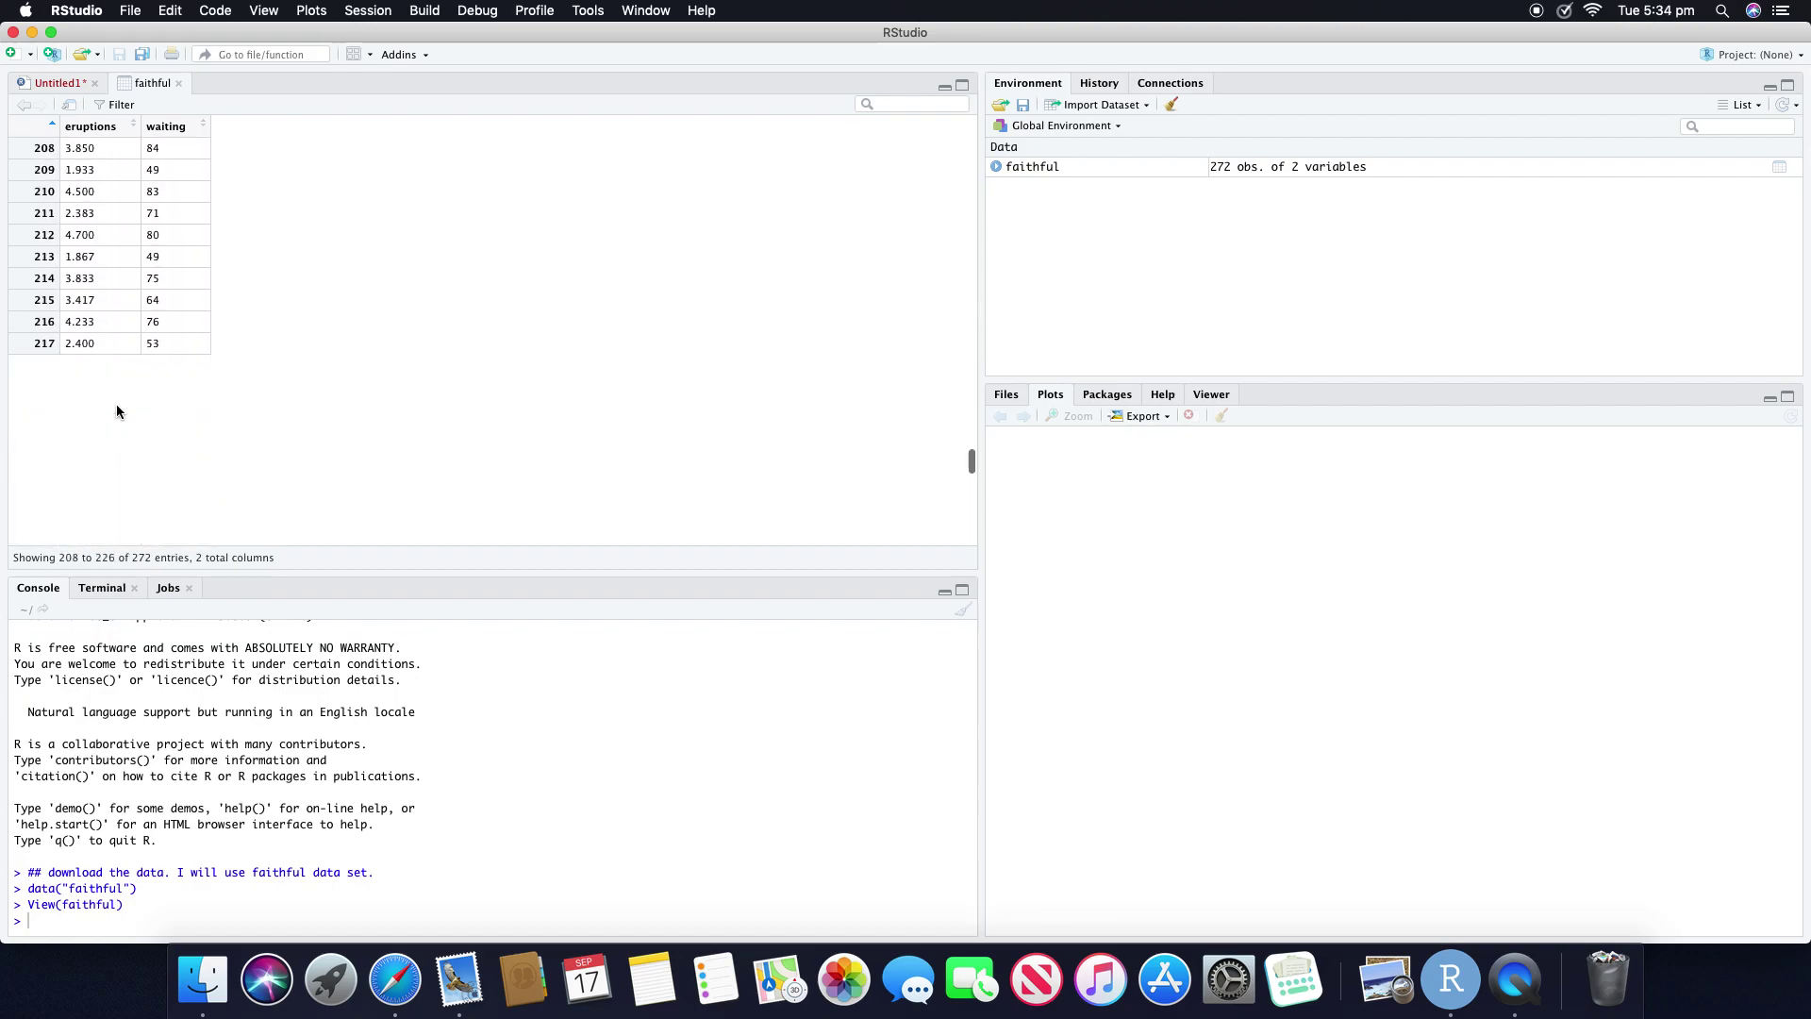
{"action": "scroll", "coordinate": [83, 424], "scroll_direction": "down", "scroll_amount": 20}
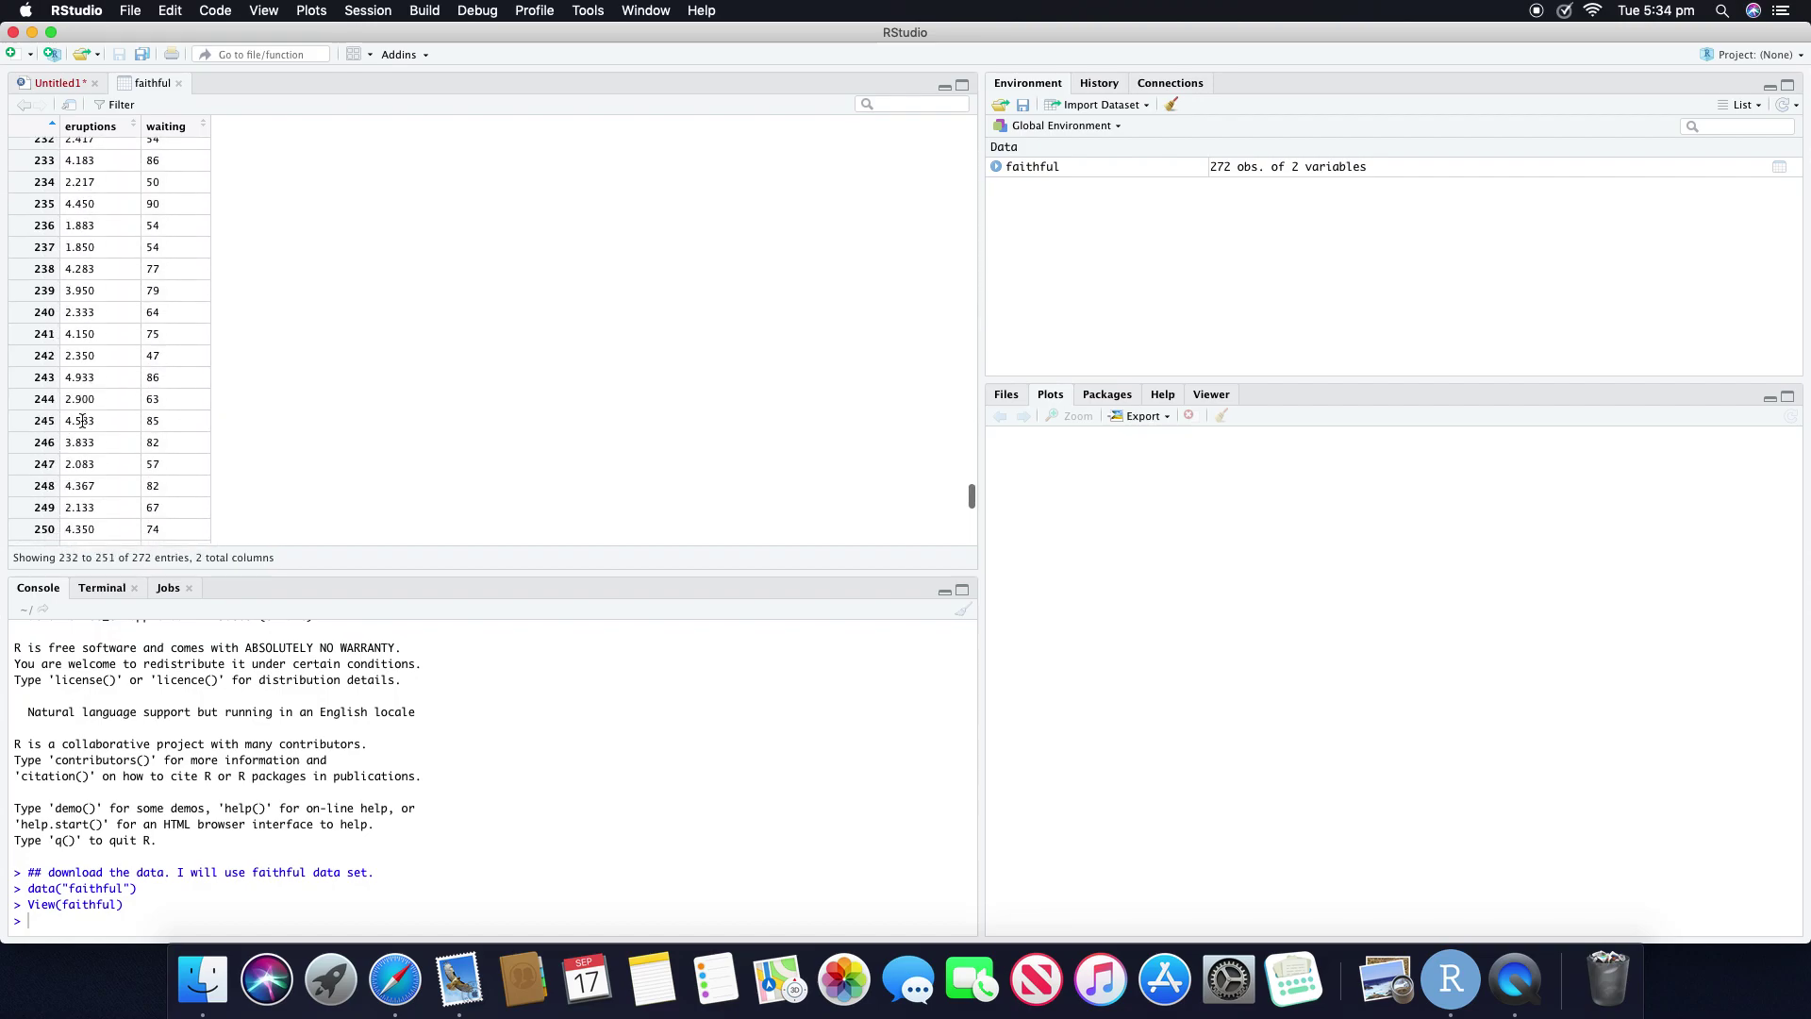
{"action": "scroll", "coordinate": [83, 426], "scroll_direction": "down", "scroll_amount": 5}
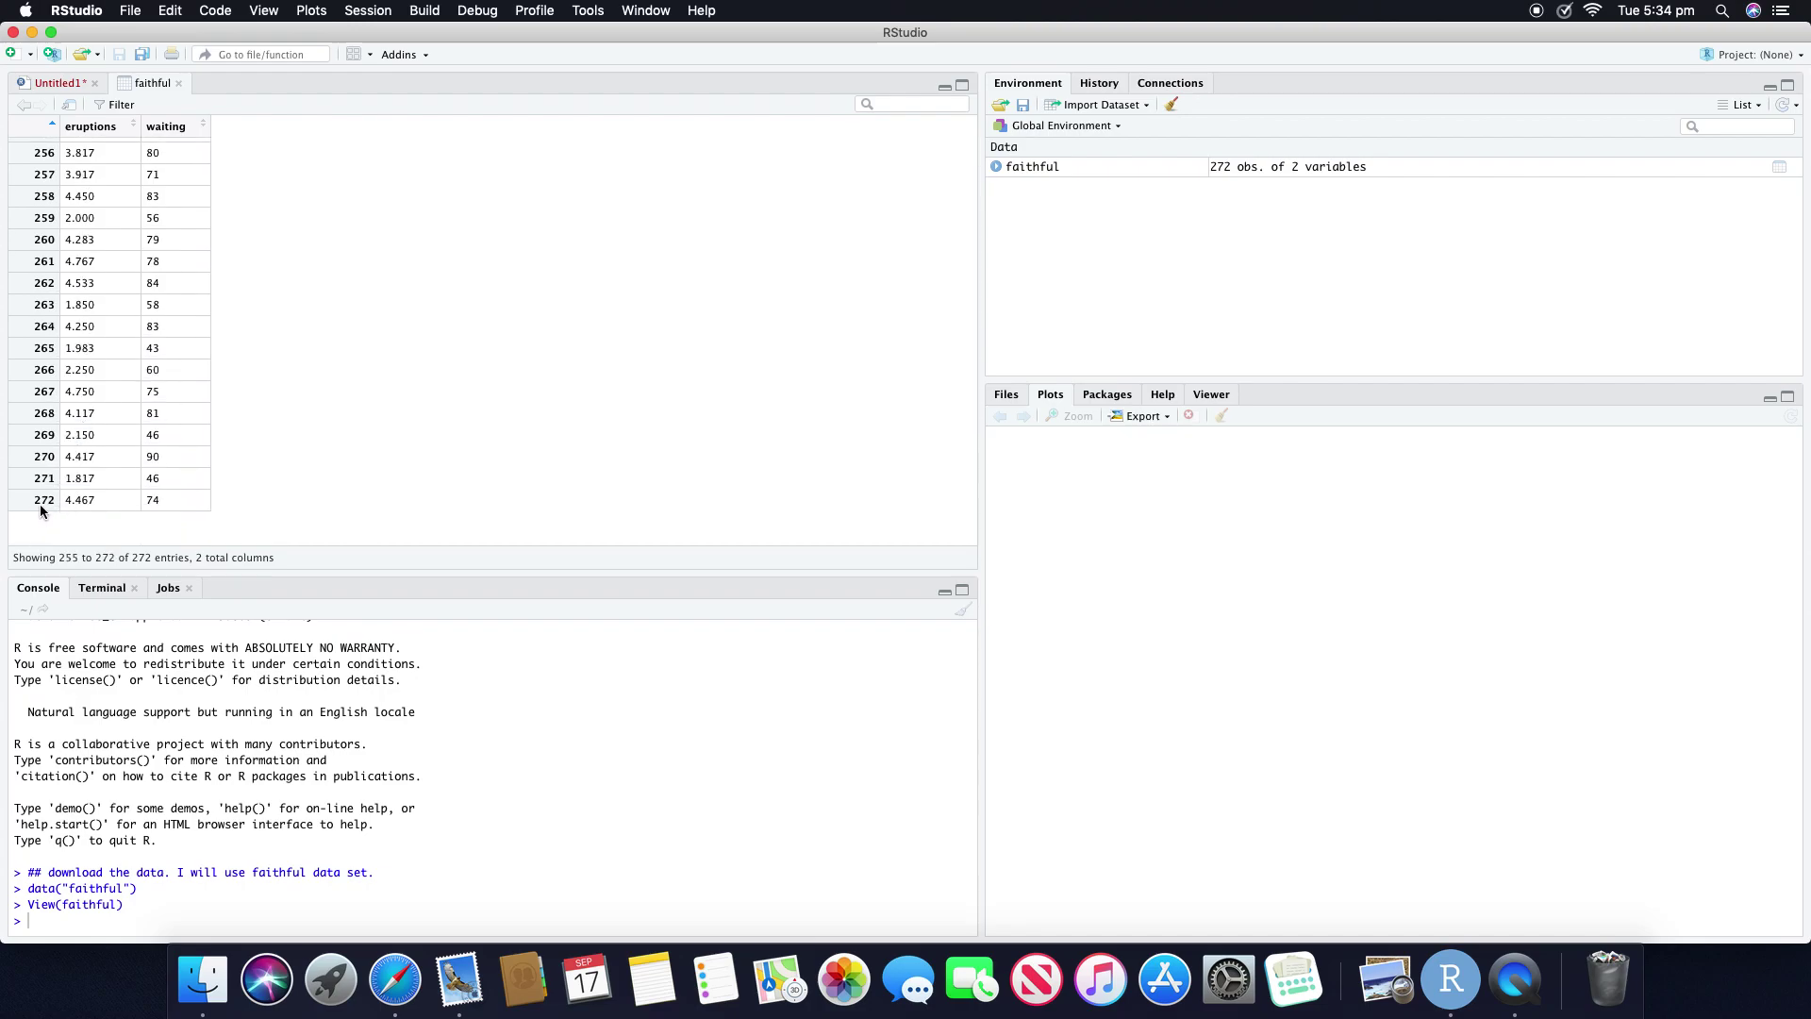
{"action": "scroll", "coordinate": [128, 415], "scroll_direction": "up", "scroll_amount": 10}
- Return to the script, add the line summary(faithful) and run it
{"action": "left_click", "coordinate": [46, 87]}
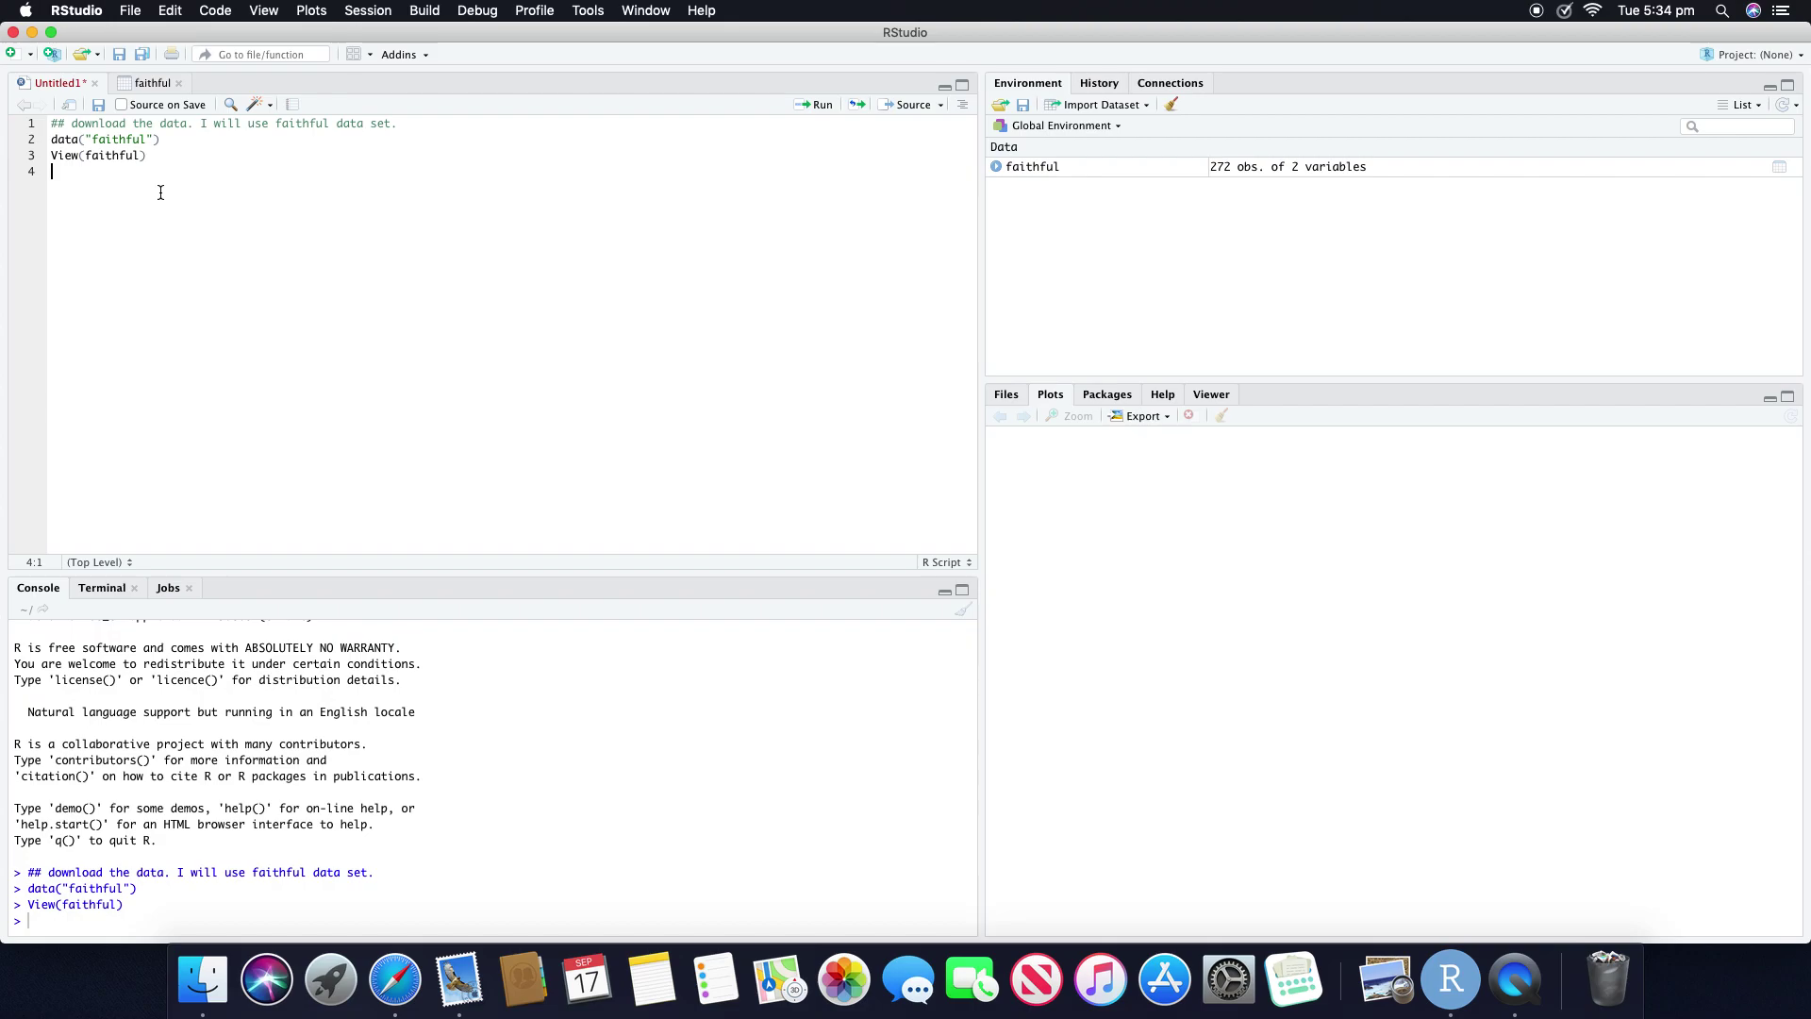
{"action": "type", "text": "summary(faithful"}
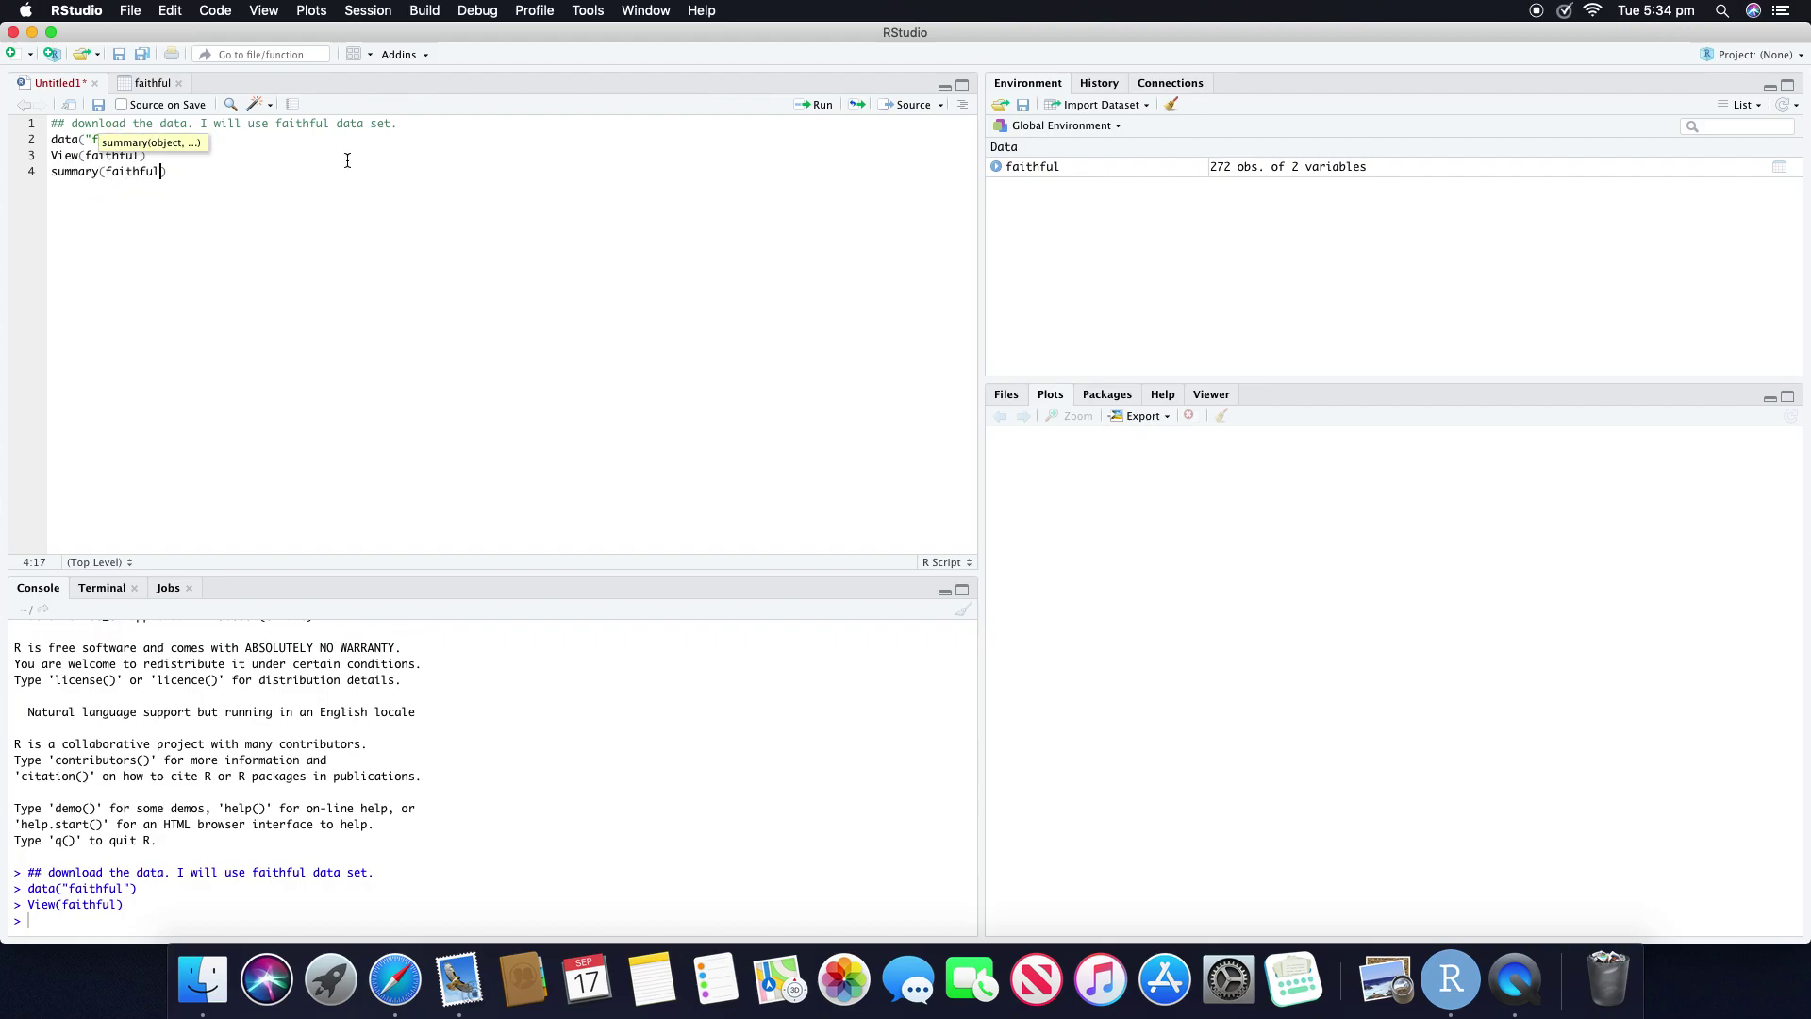
{"action": "left_click", "coordinate": [818, 106]}
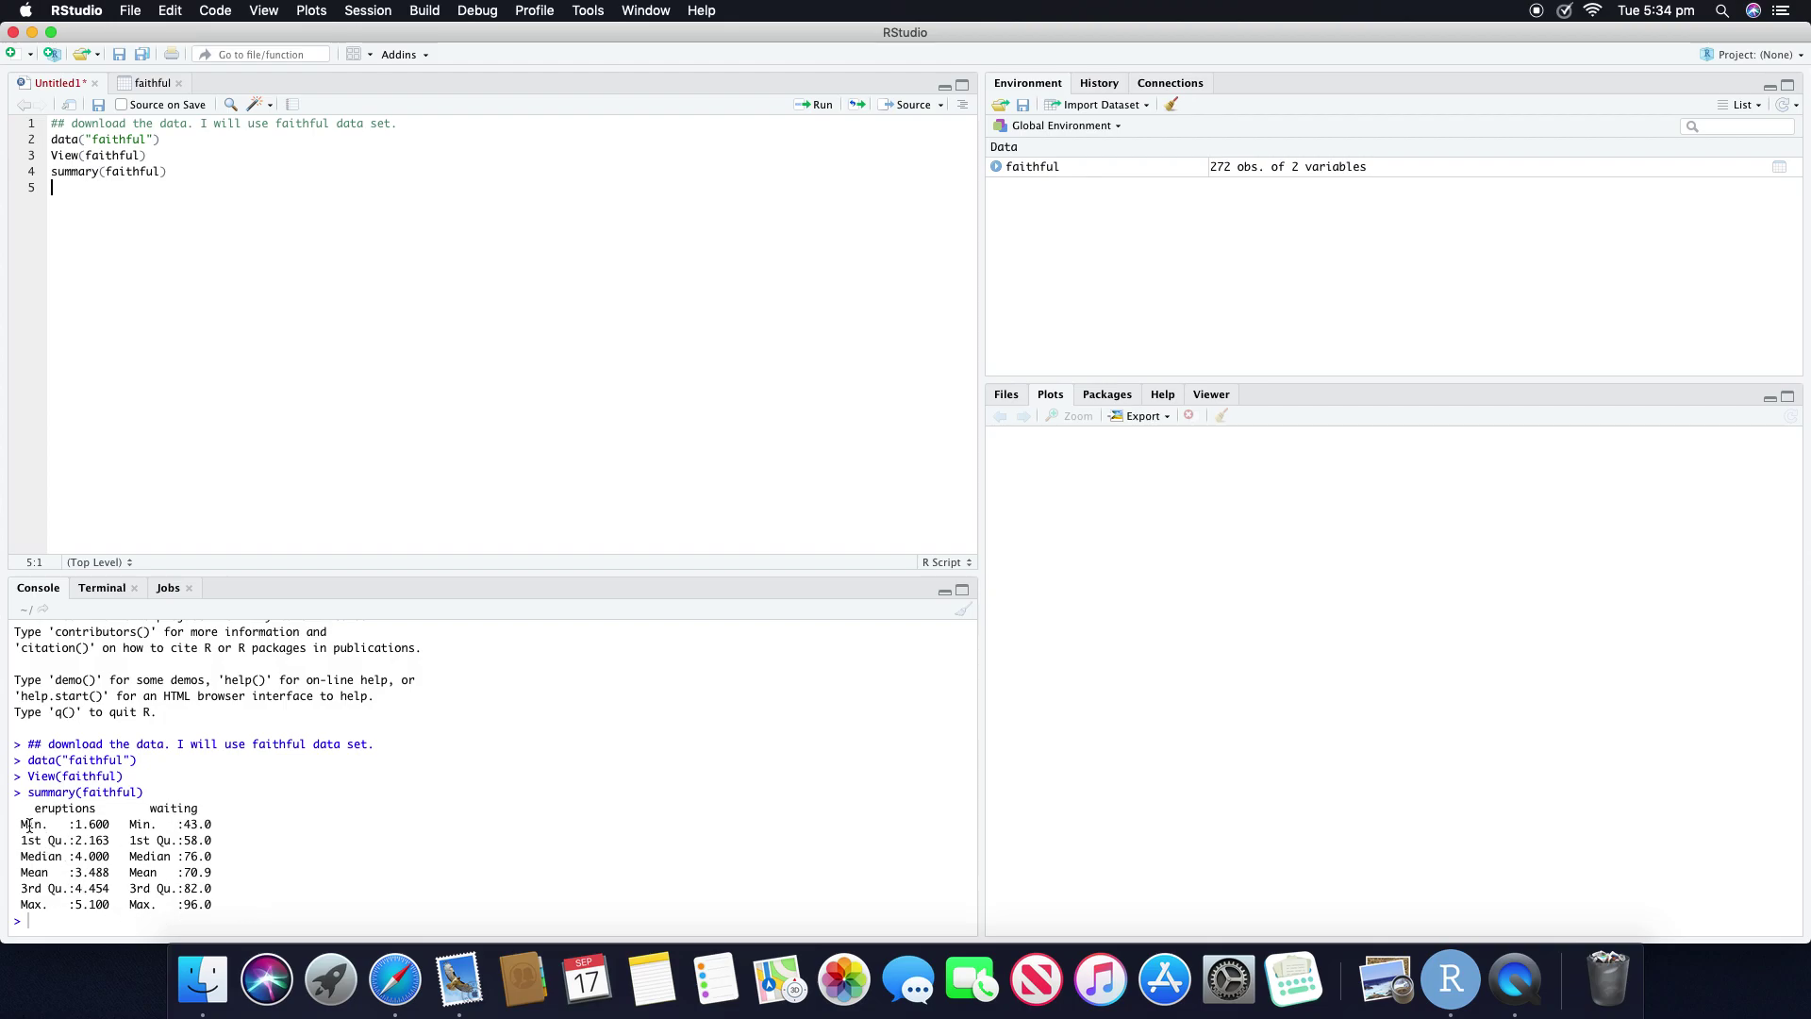
- Examine the minimum, maximum, median, mean and quartile entries for eruptions and waiting in the summary output
{"action": "left_click_drag", "start_coordinate": [28, 809], "coordinate": [102, 810]}
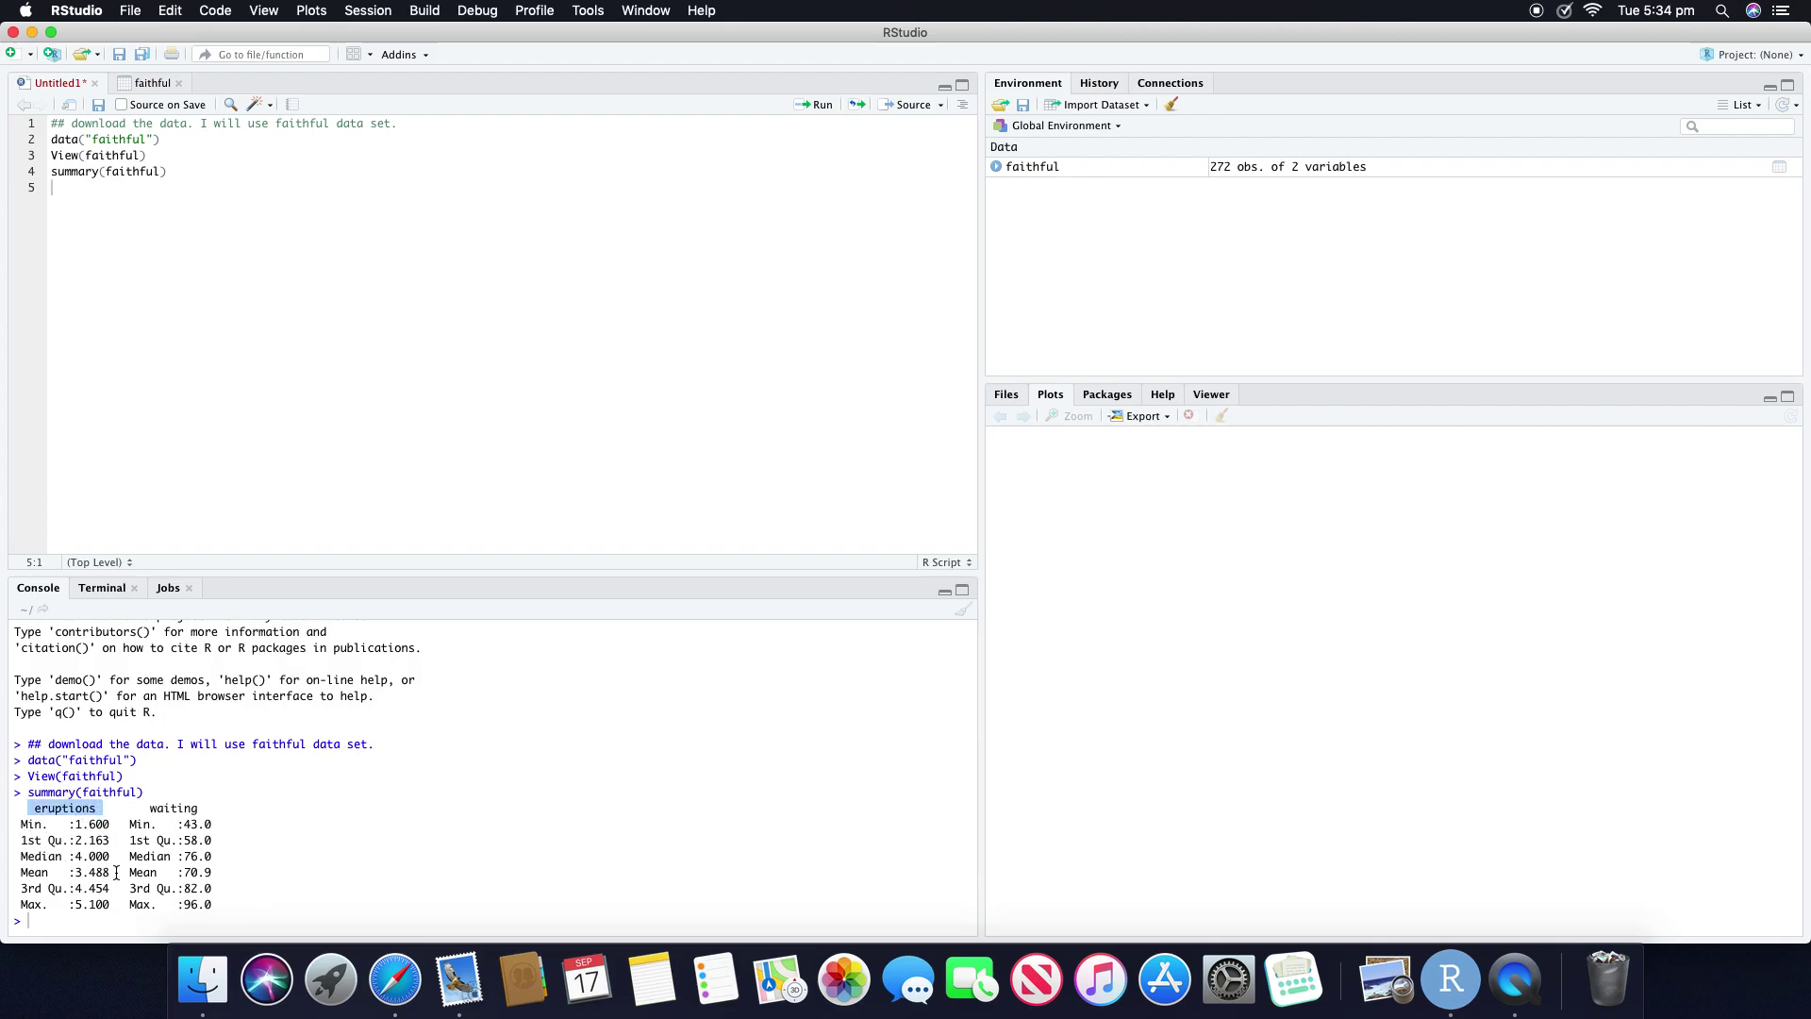
{"action": "left_click", "coordinate": [21, 829]}
{"action": "double_click", "coordinate": [23, 827]}
{"action": "left_click_drag", "start_coordinate": [13, 903], "coordinate": [49, 904]}
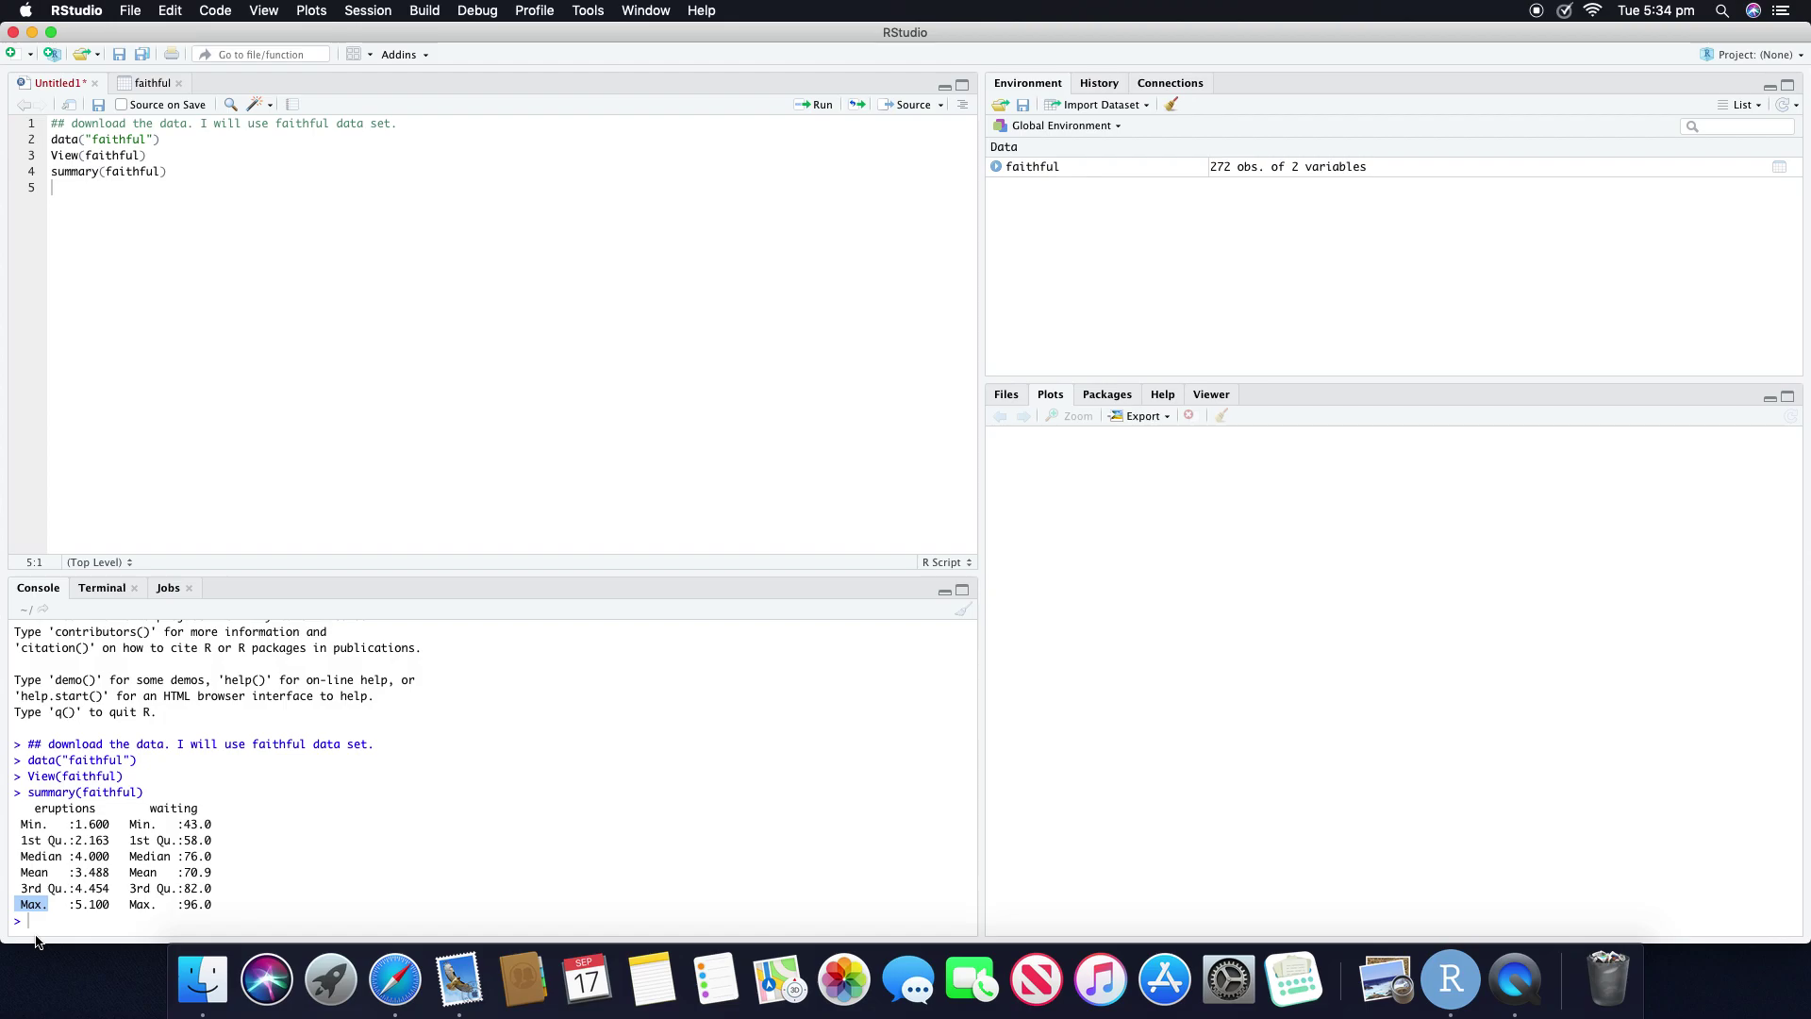
{"action": "left_click_drag", "start_coordinate": [13, 856], "coordinate": [112, 888]}
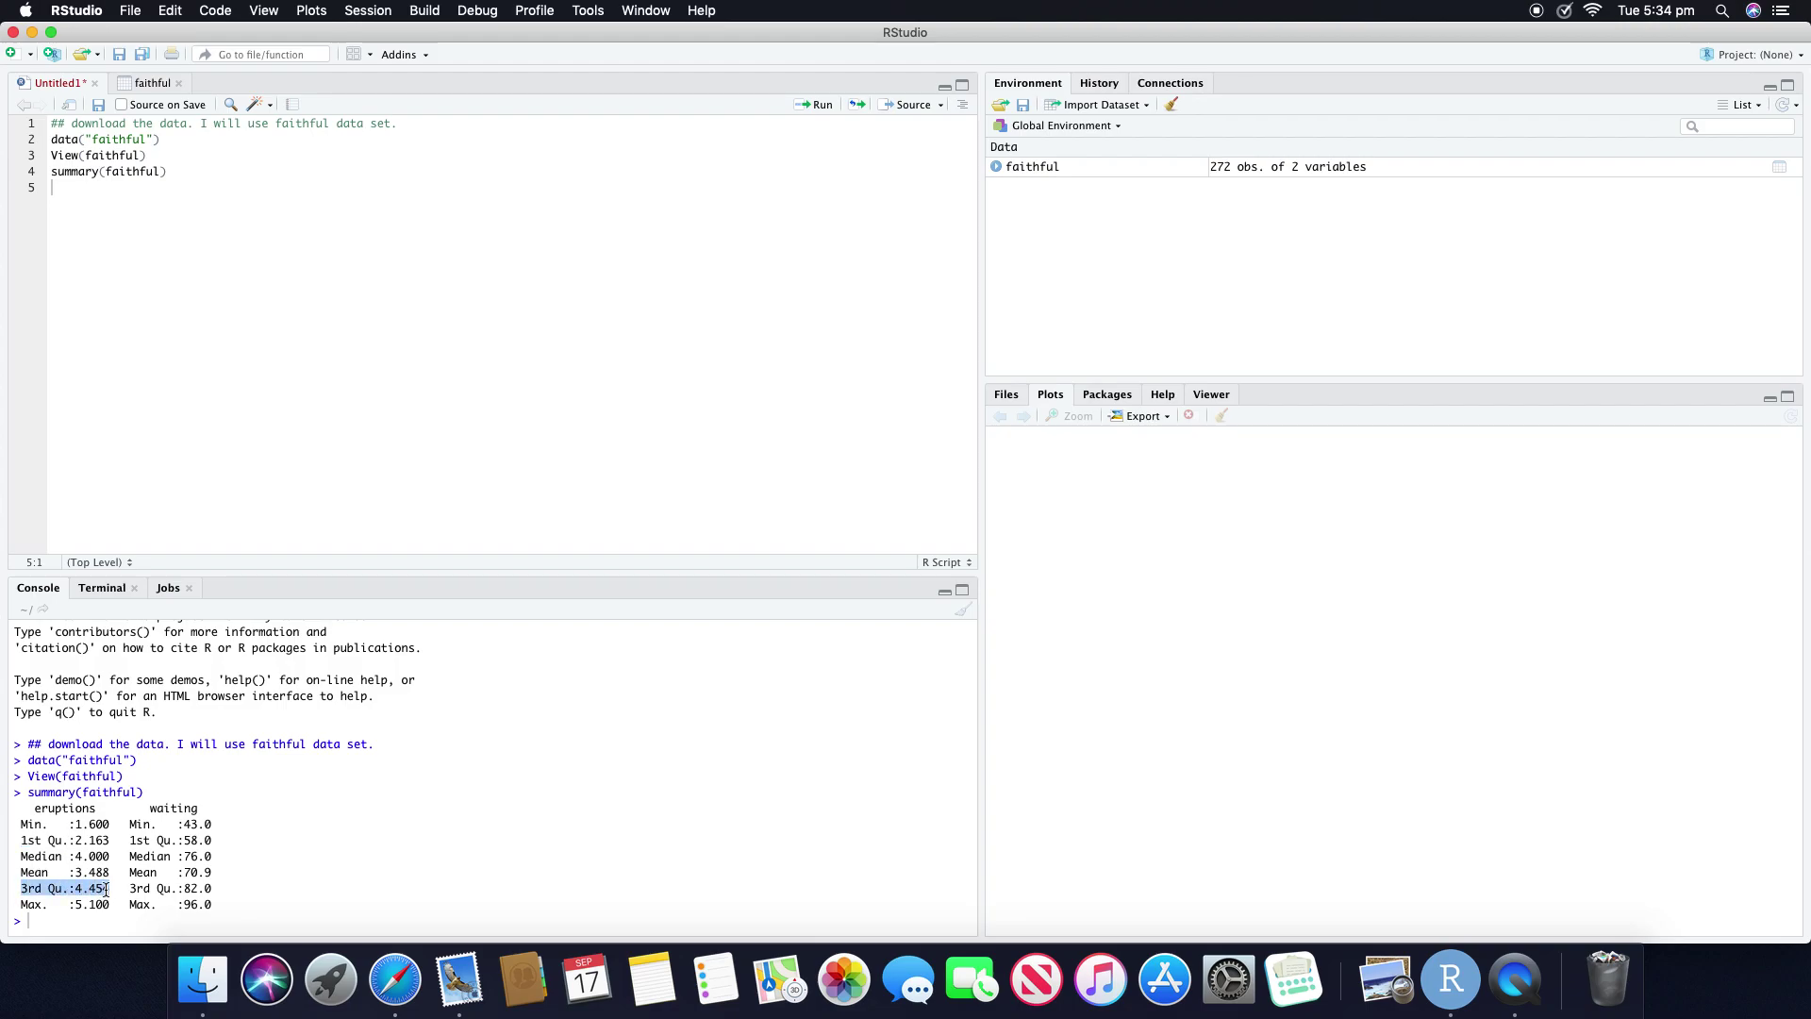
{"action": "mouse_move", "coordinate": [149, 808]}
{"action": "left_mouse_down"}
{"action": "mouse_move", "coordinate": [207, 803]}
{"action": "mouse_move", "coordinate": [151, 825]}
{"action": "left_mouse_up"}
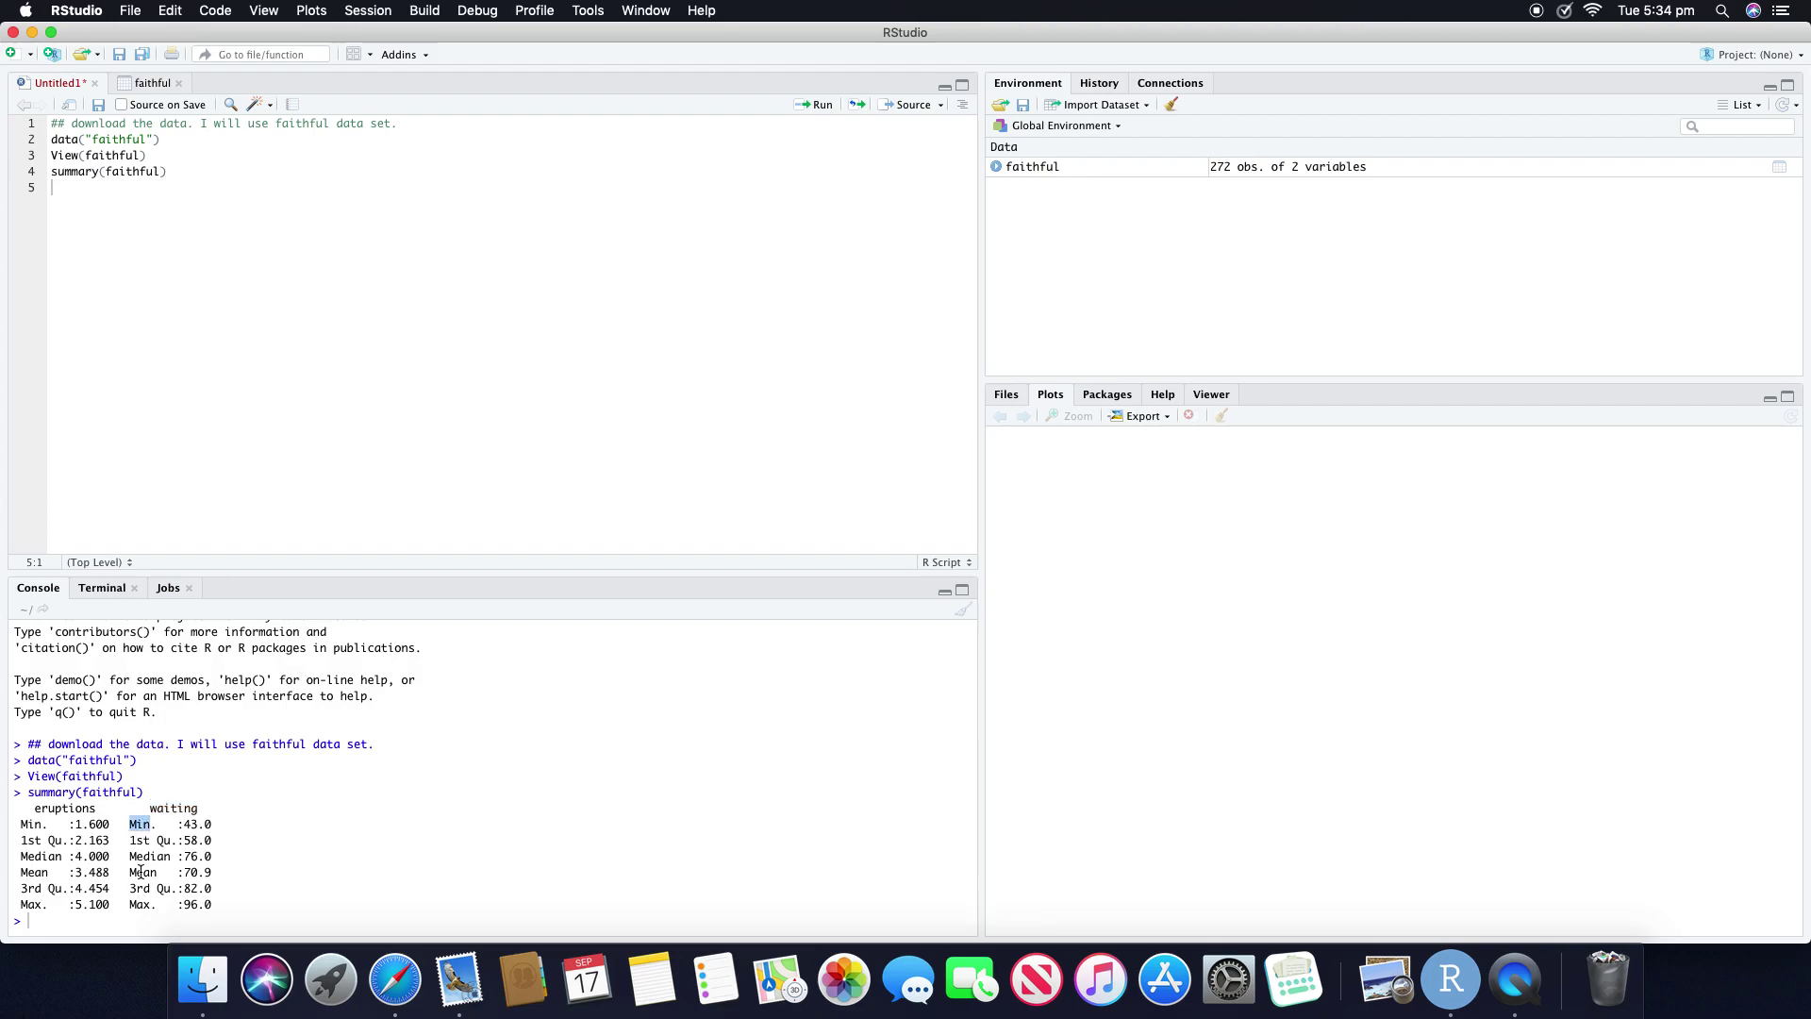
{"action": "left_click_drag", "start_coordinate": [129, 904], "coordinate": [162, 873]}
- Add the line faithful$eruptions to the script and run it to print that variable's values
{"action": "left_click", "coordinate": [107, 189]}
{"action": "type", "text": "faithful$"}
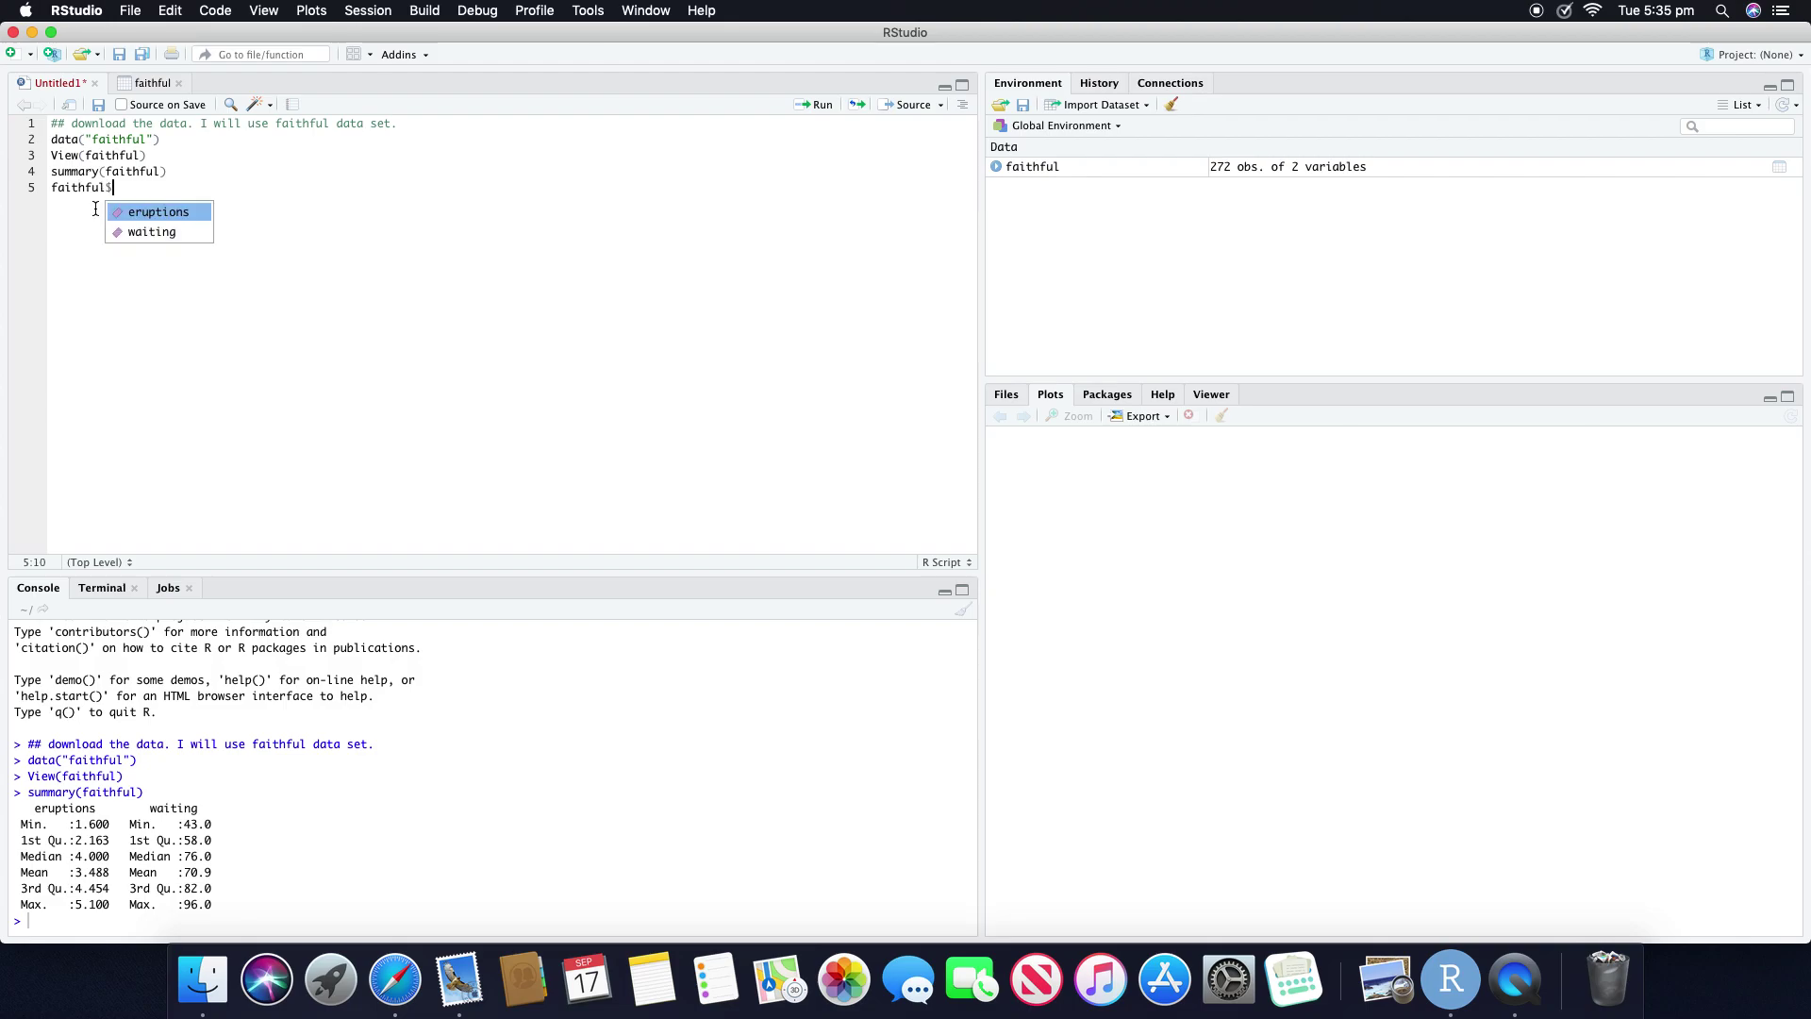
{"action": "left_click", "coordinate": [159, 213]}
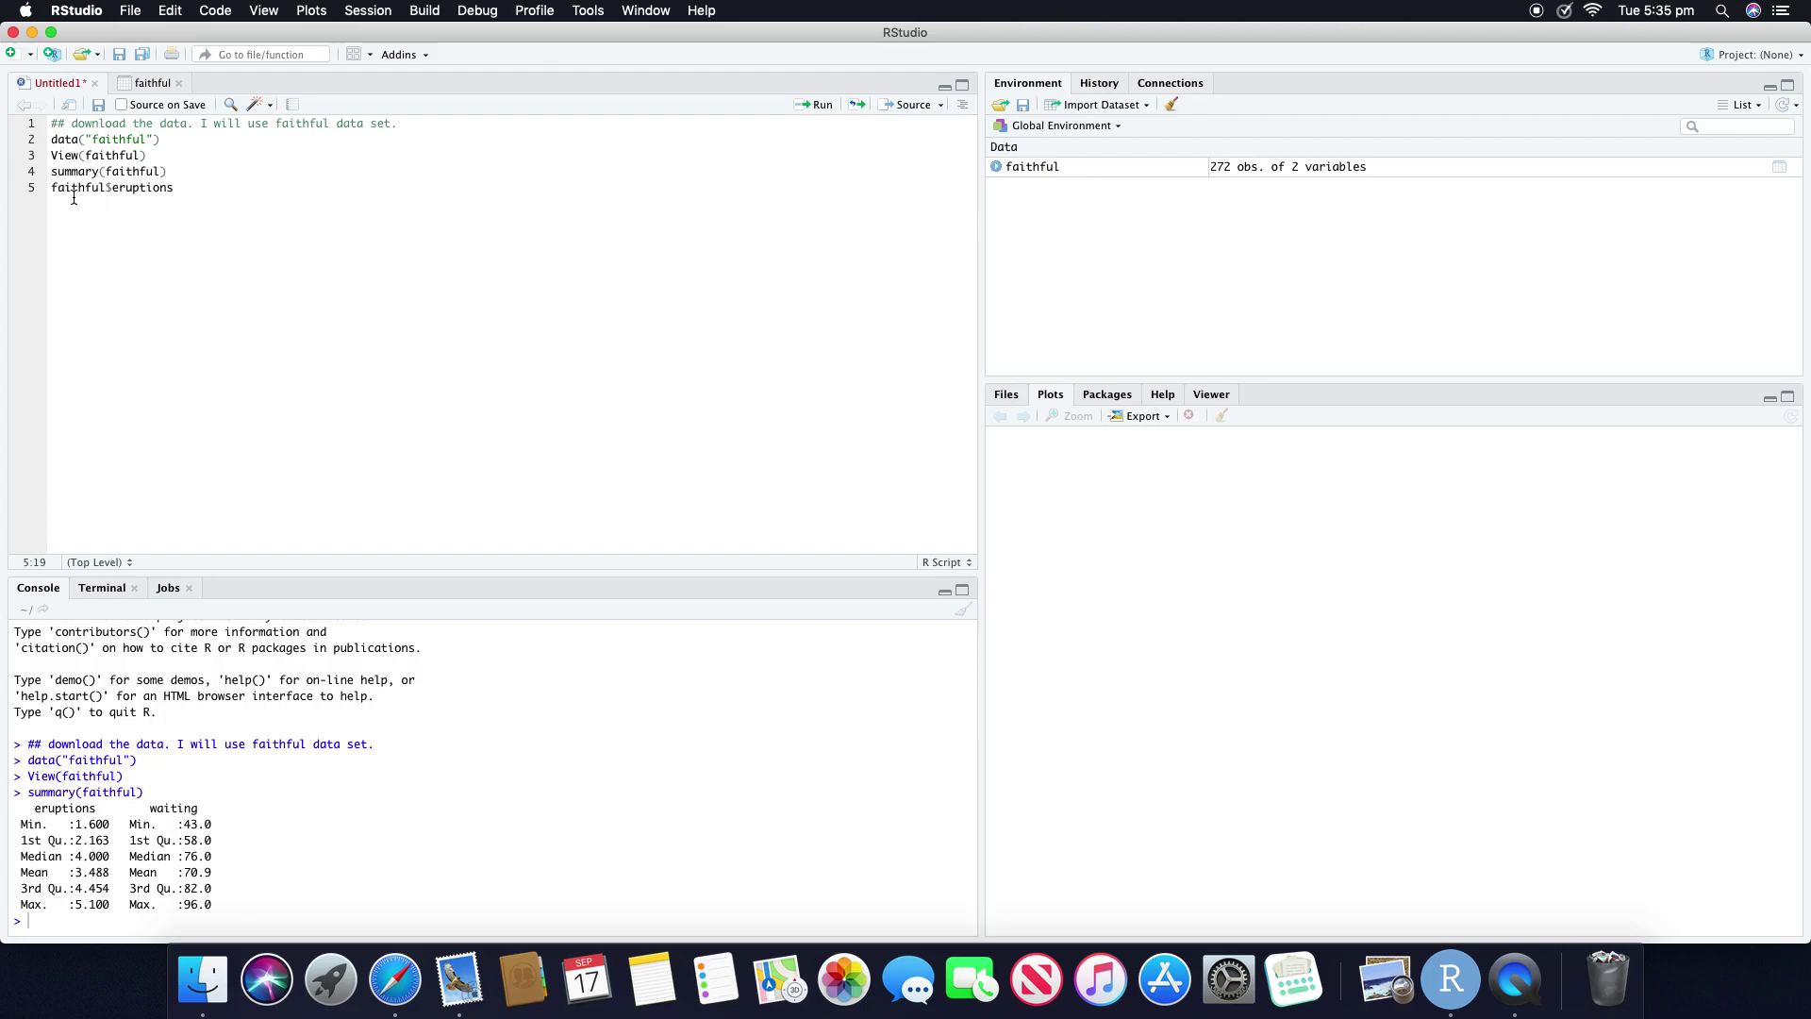
{"action": "left_click_drag", "start_coordinate": [52, 189], "coordinate": [102, 187]}
{"action": "left_click", "coordinate": [108, 241]}
{"action": "left_click", "coordinate": [112, 237]}
{"action": "left_click", "coordinate": [817, 104]}
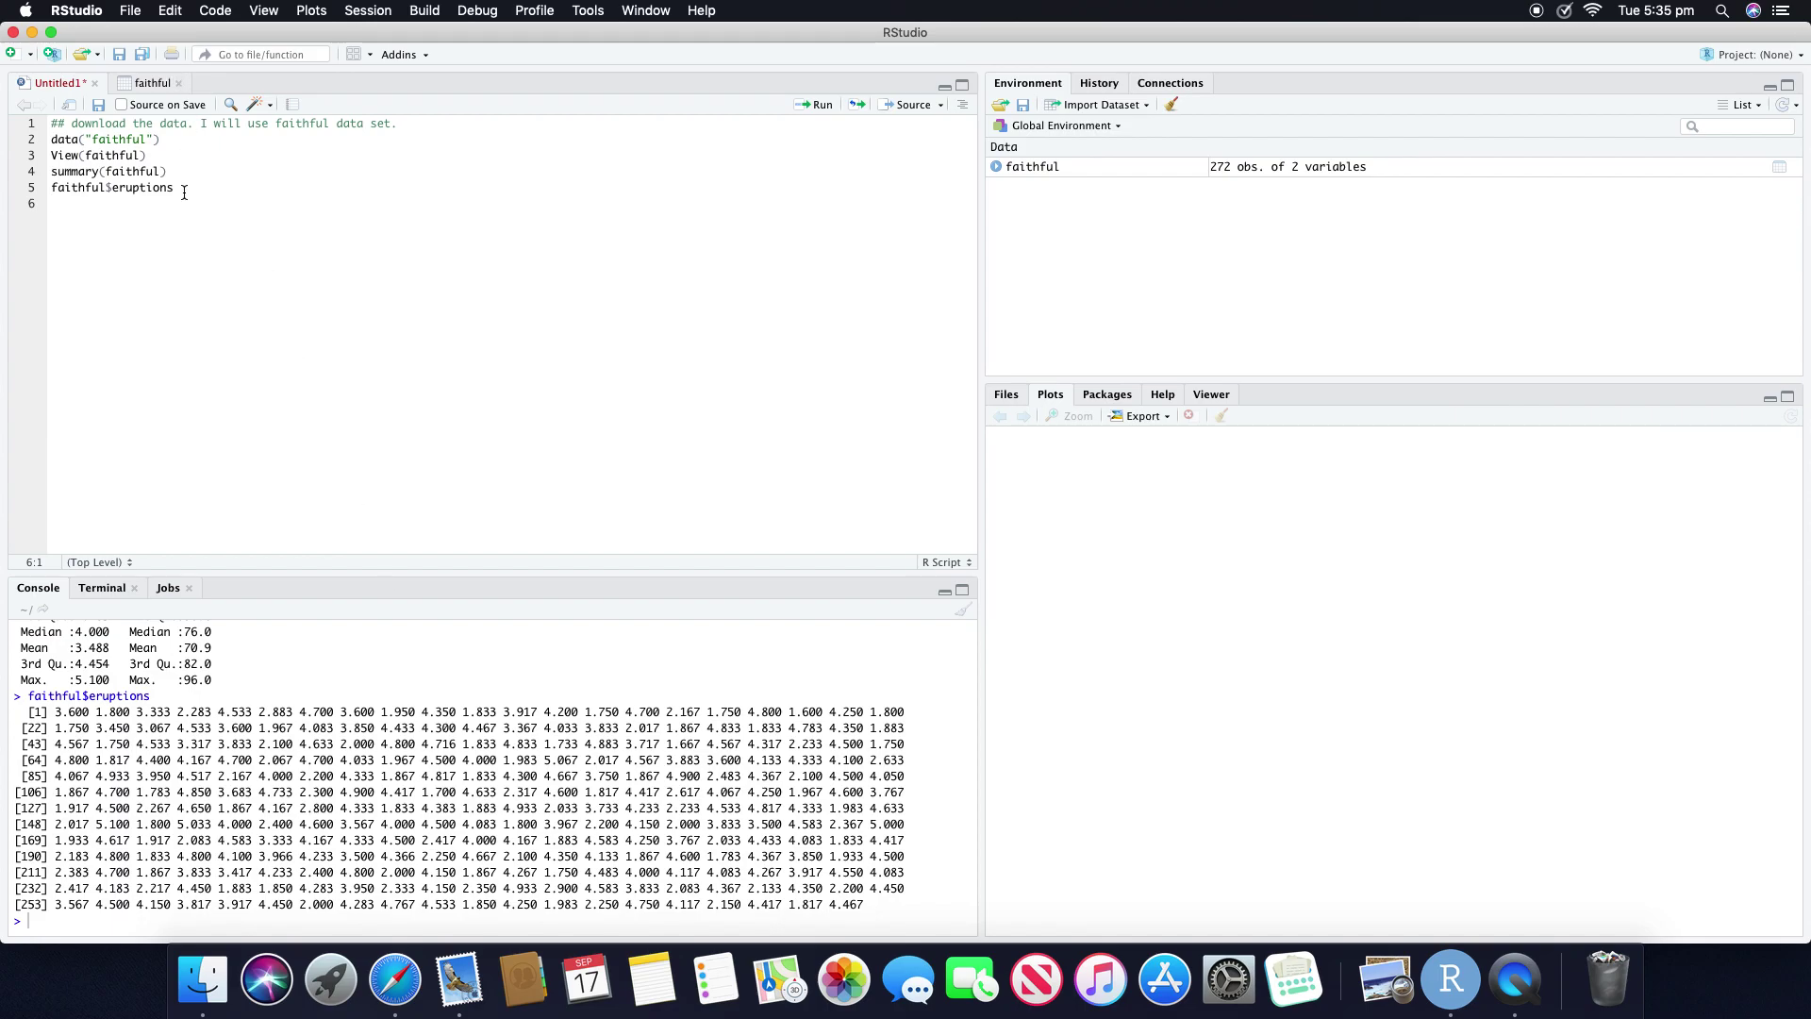
- Add the line faithful$waiting to the script and run it to print that variable's values
{"action": "type", "text": "faithfu"}
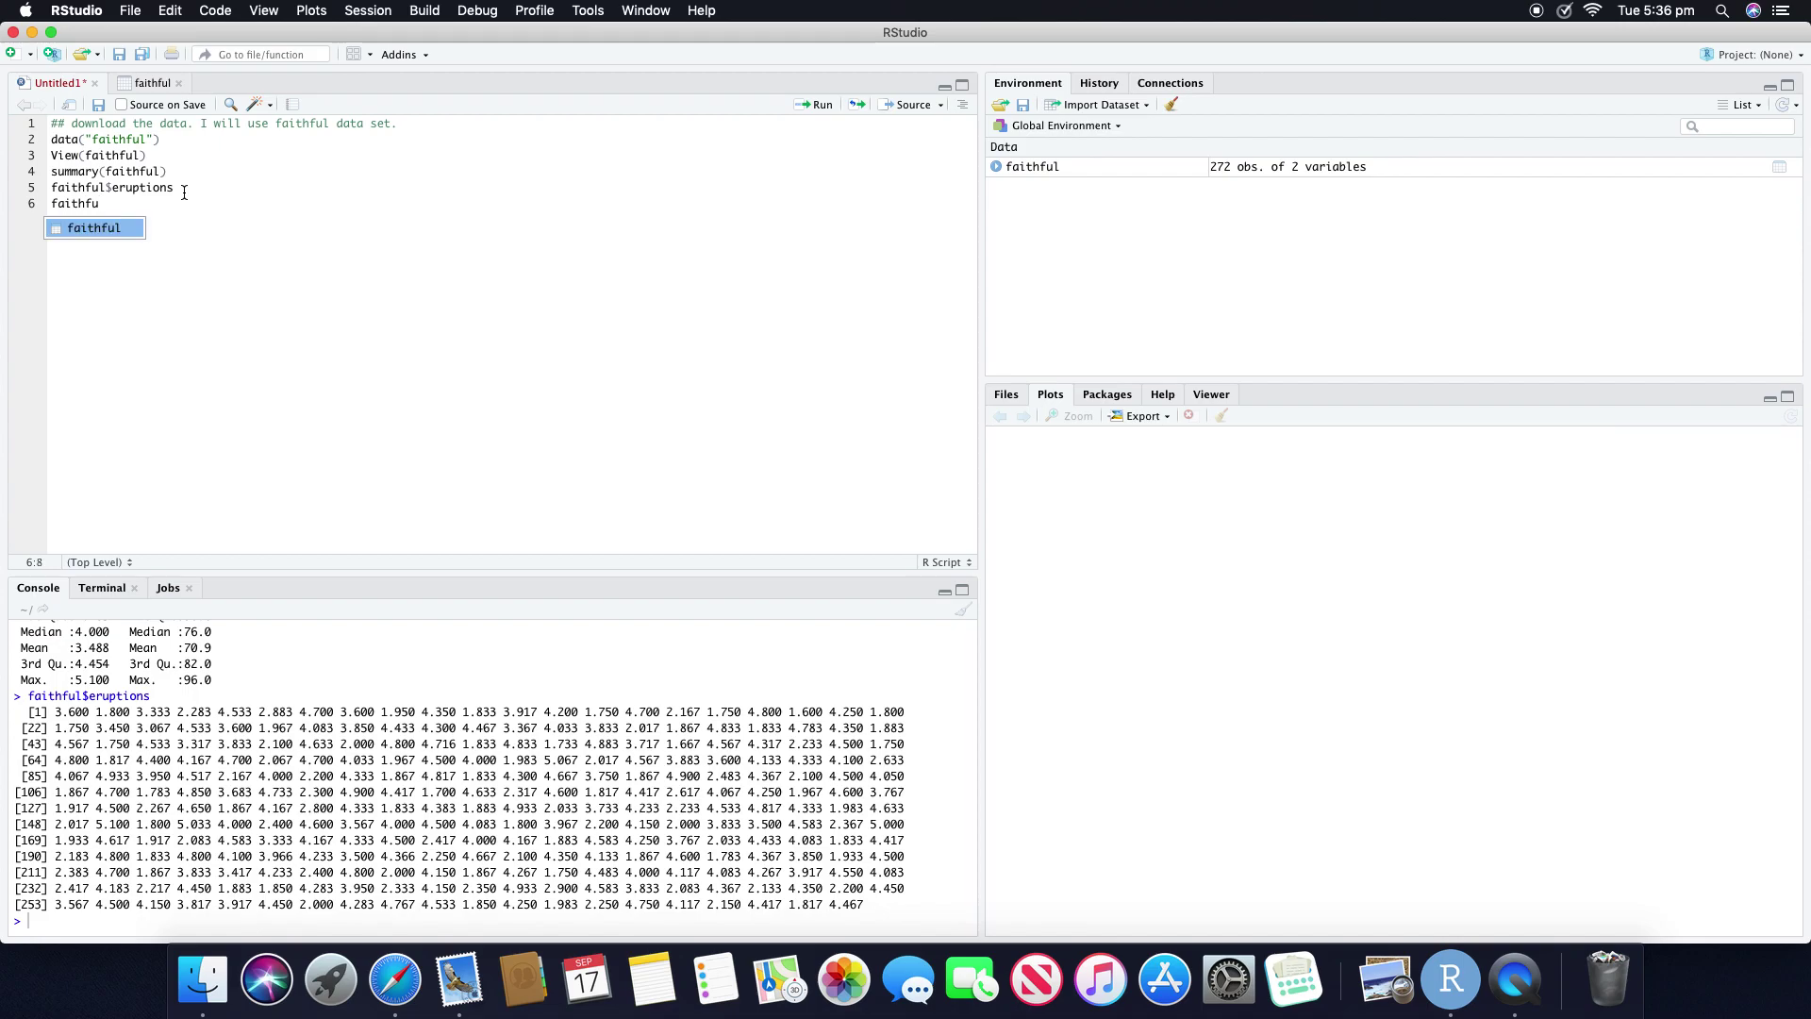
{"action": "type", "text": "l$"}
{"action": "key", "text": "Down"}
{"action": "key", "text": "Return"}
{"action": "left_click", "coordinate": [820, 105]}
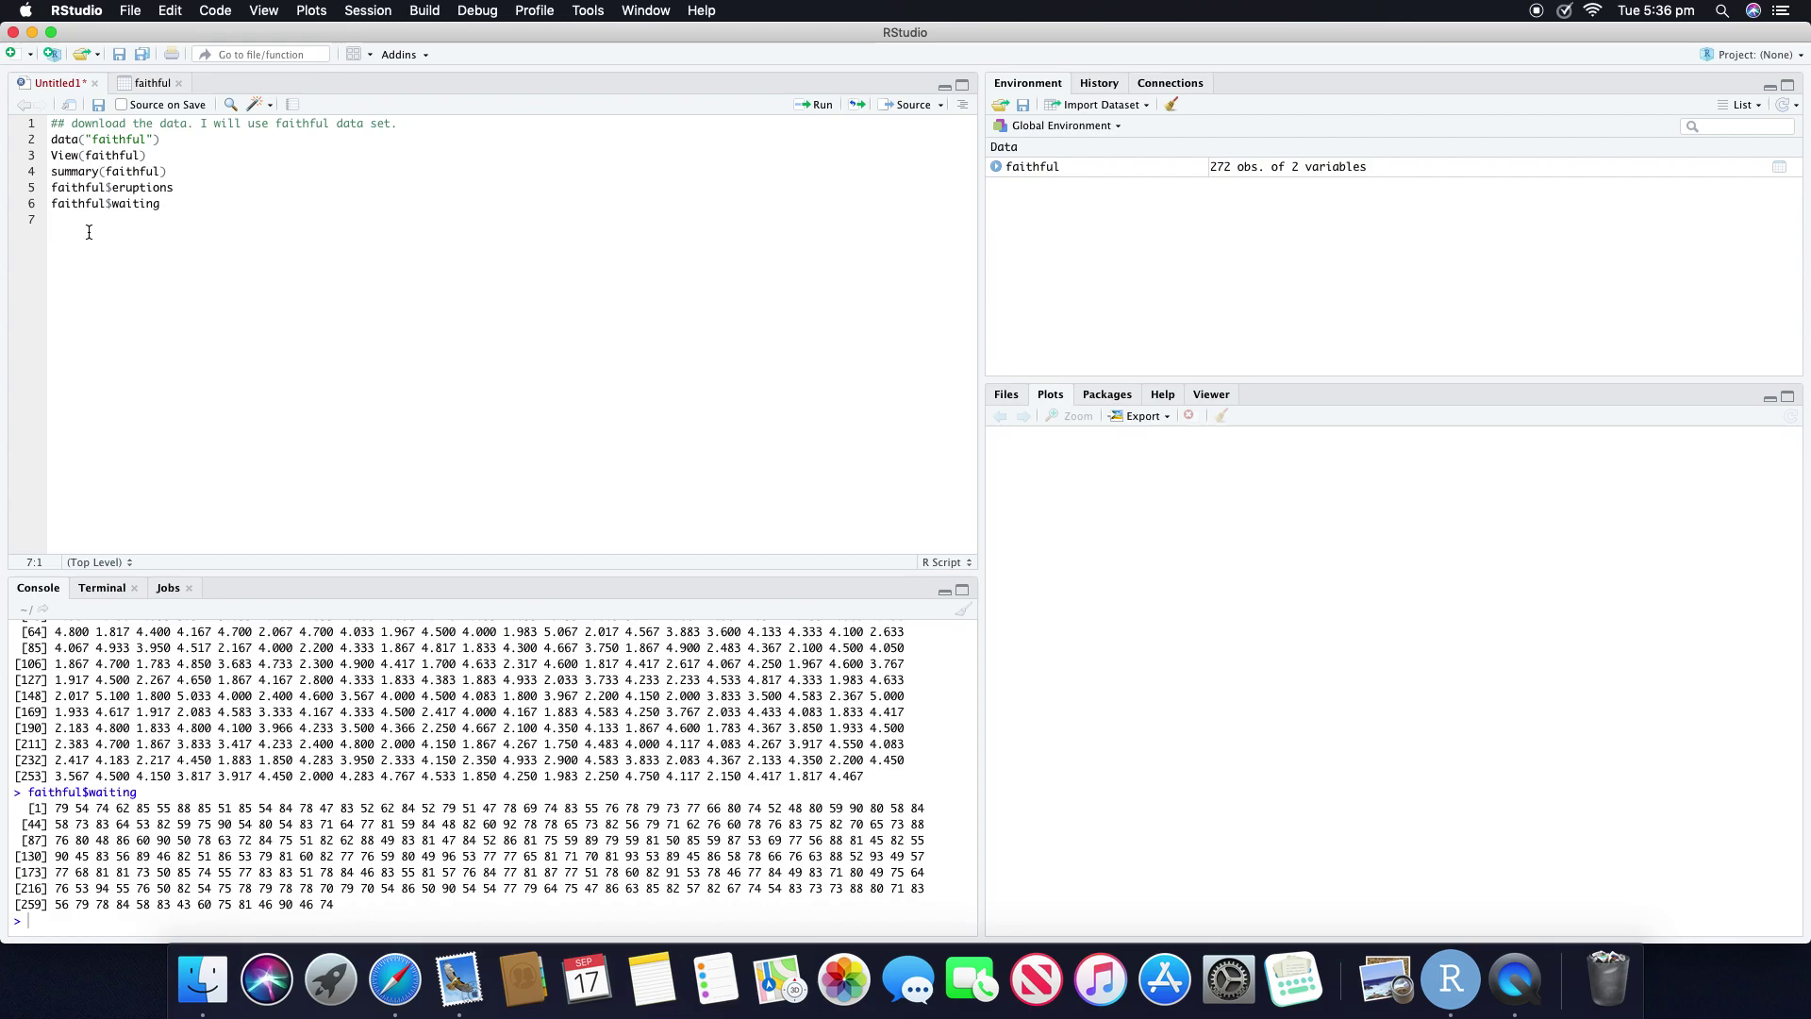
- Add the comment "##histogram of each variable. I need to use hist()." on the script's next line
{"action": "type", "text": "##histogram of each variable. I need to use hist"}
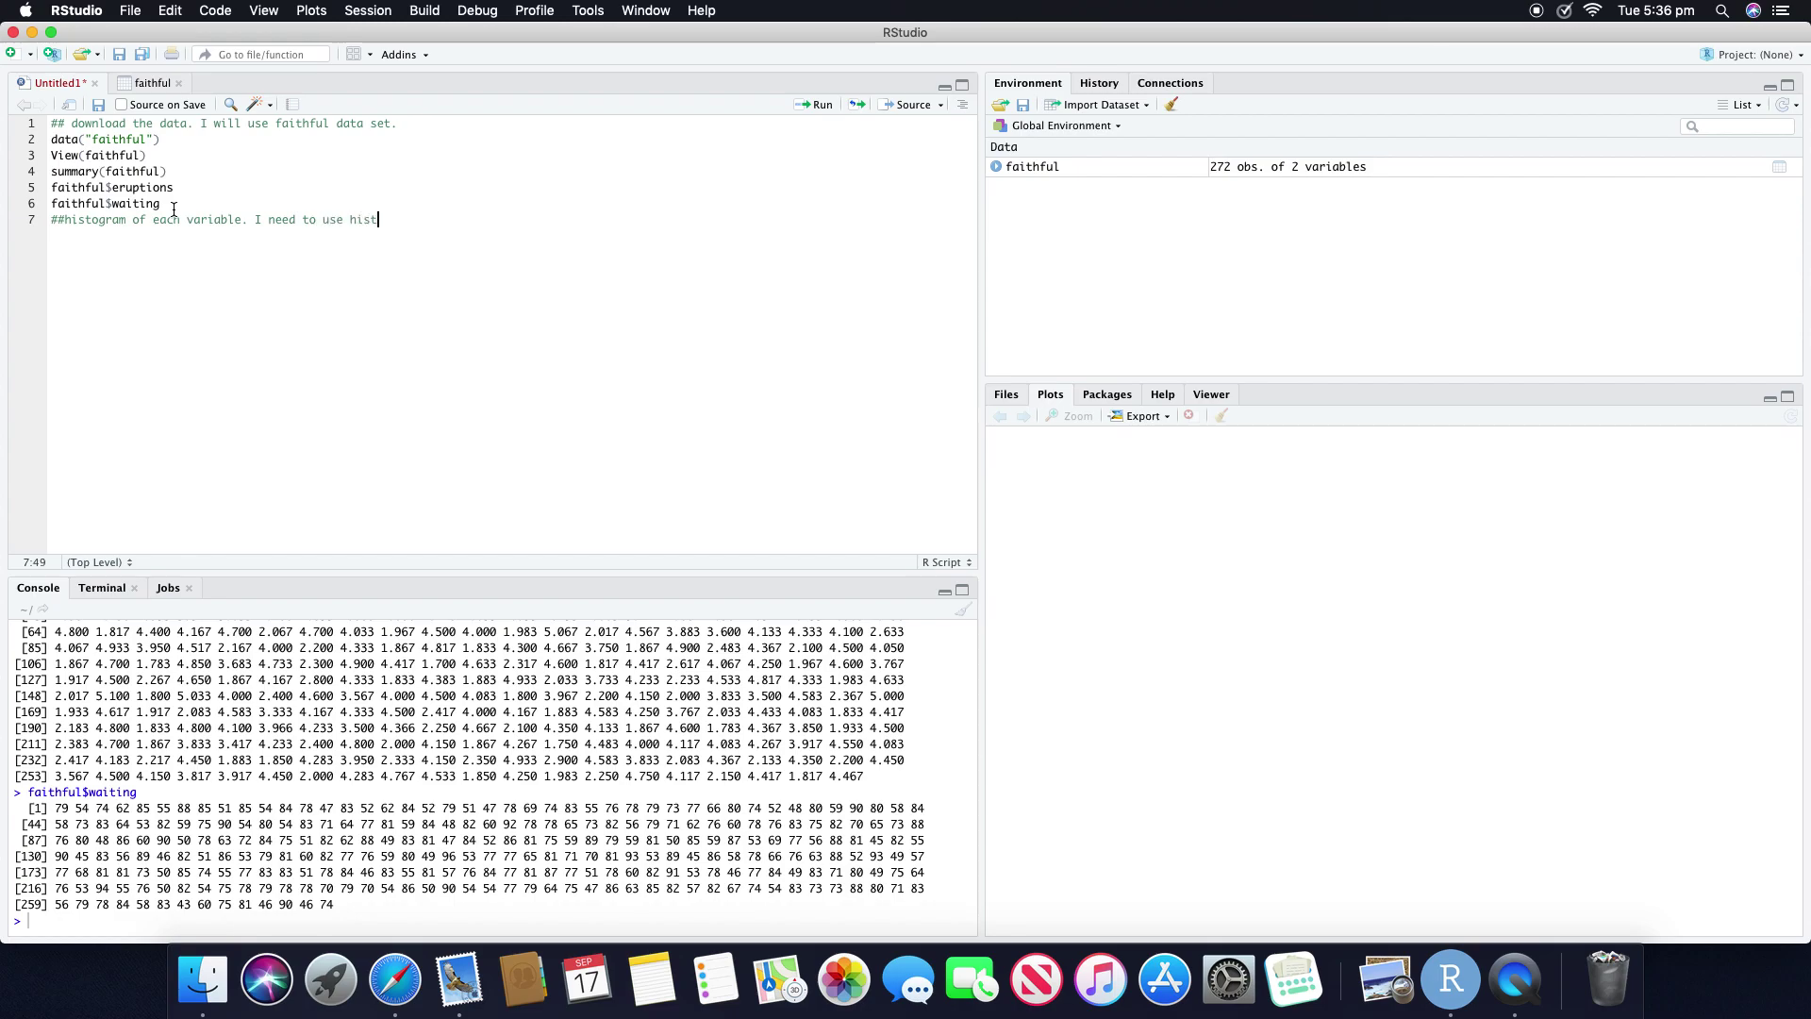
{"action": "type", "text": "()."}
{"action": "key", "text": "Return"}
- Write a hist() call for faithful$eruptions with breaks=20 below the histogram comment
{"action": "type", "text": "hist(faithful"}
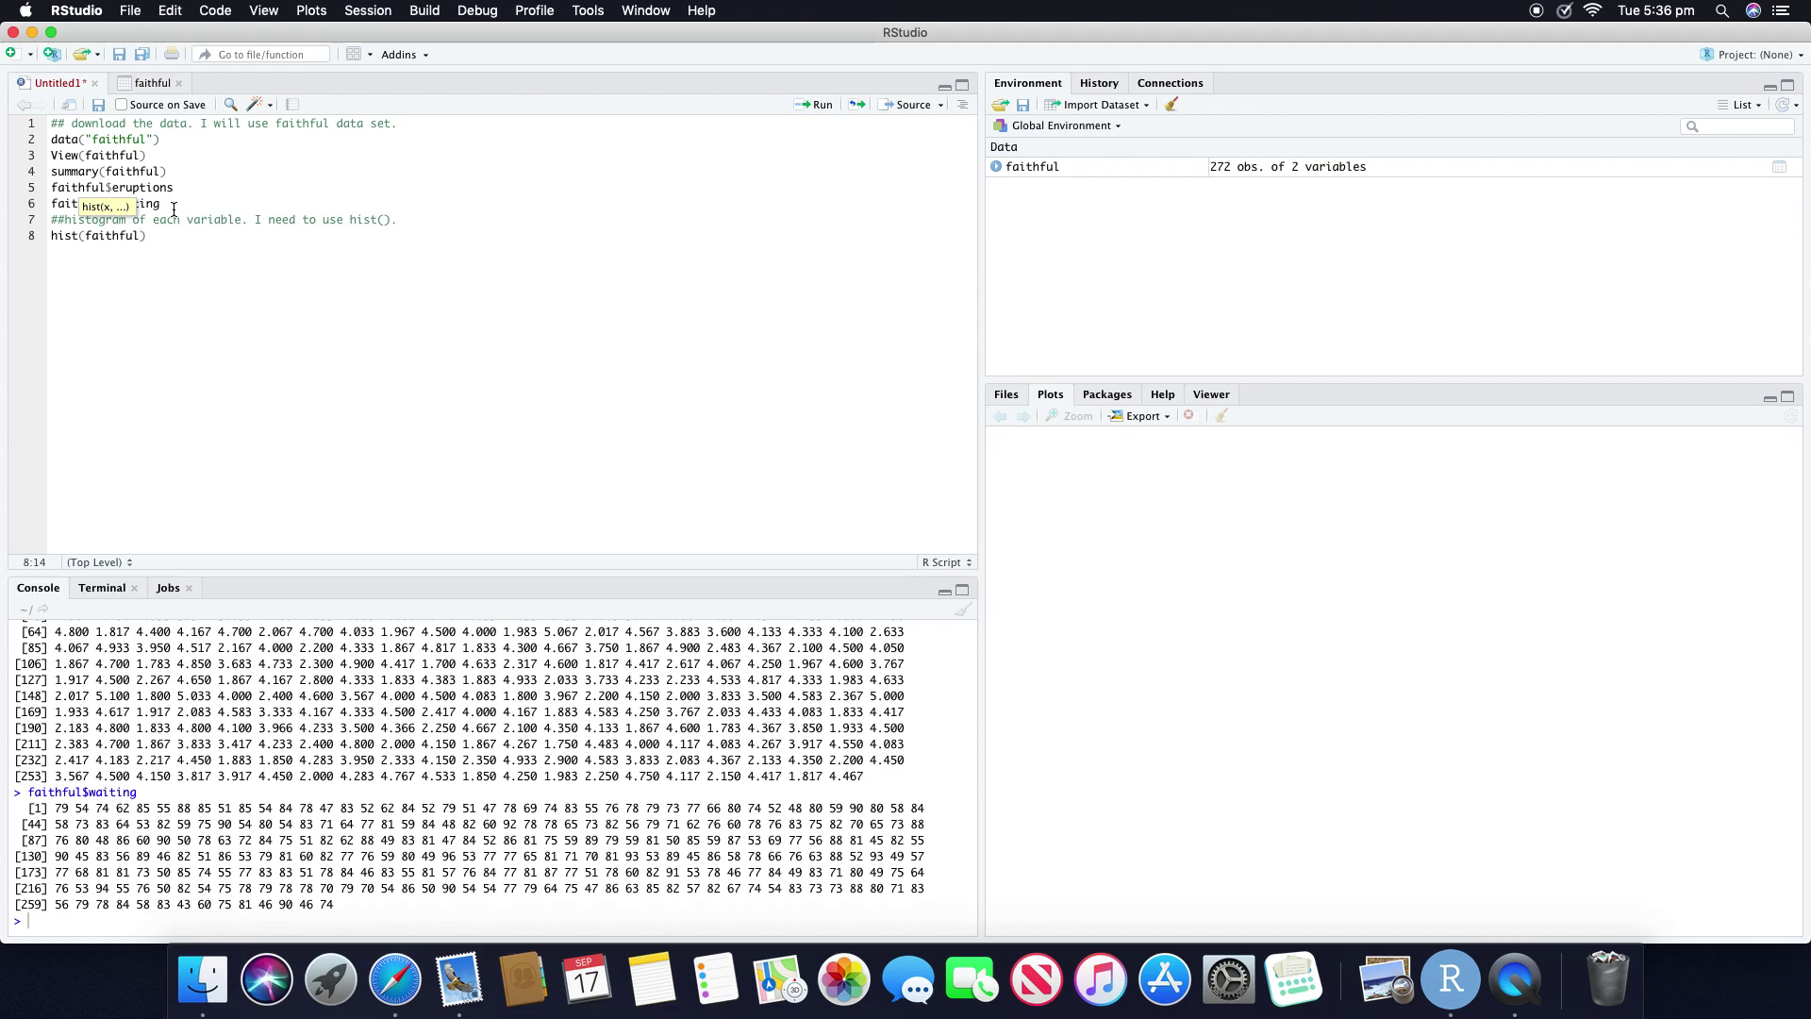
{"action": "type", "text": "$"}
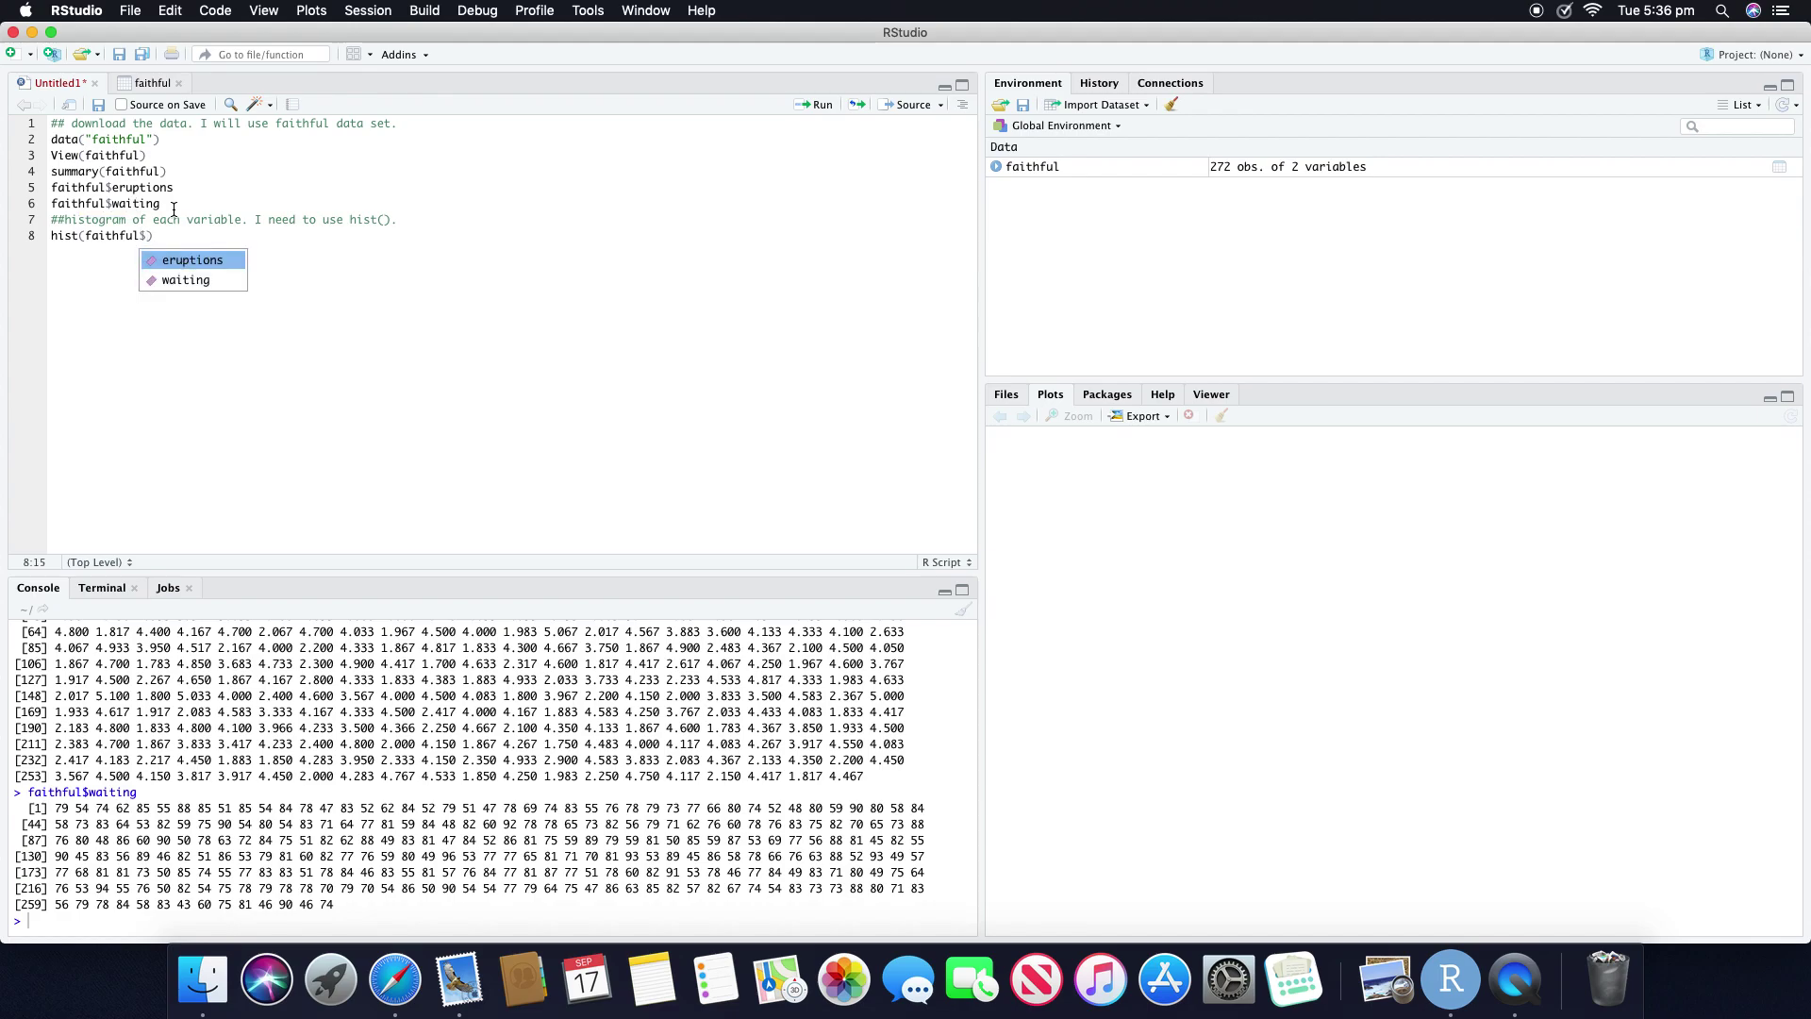
{"action": "left_click", "coordinate": [168, 263]}
{"action": "type", "text": ", breaks"}
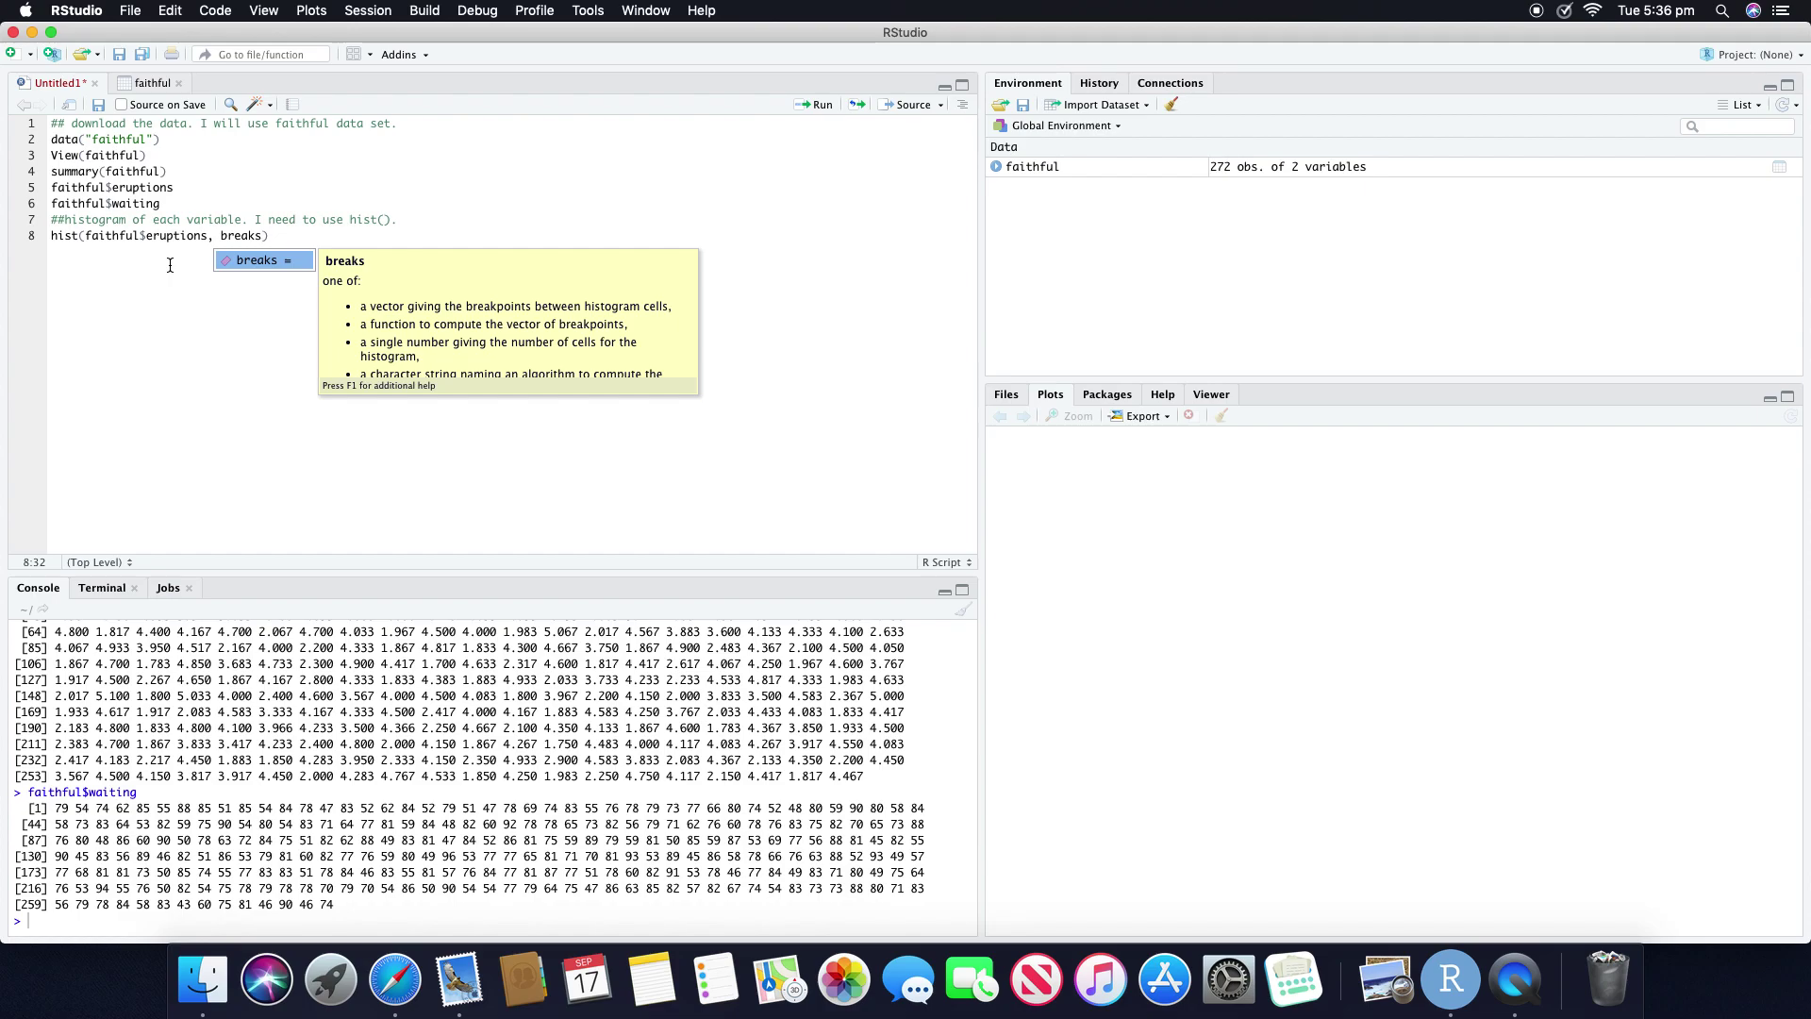
{"action": "type", "text": "="}
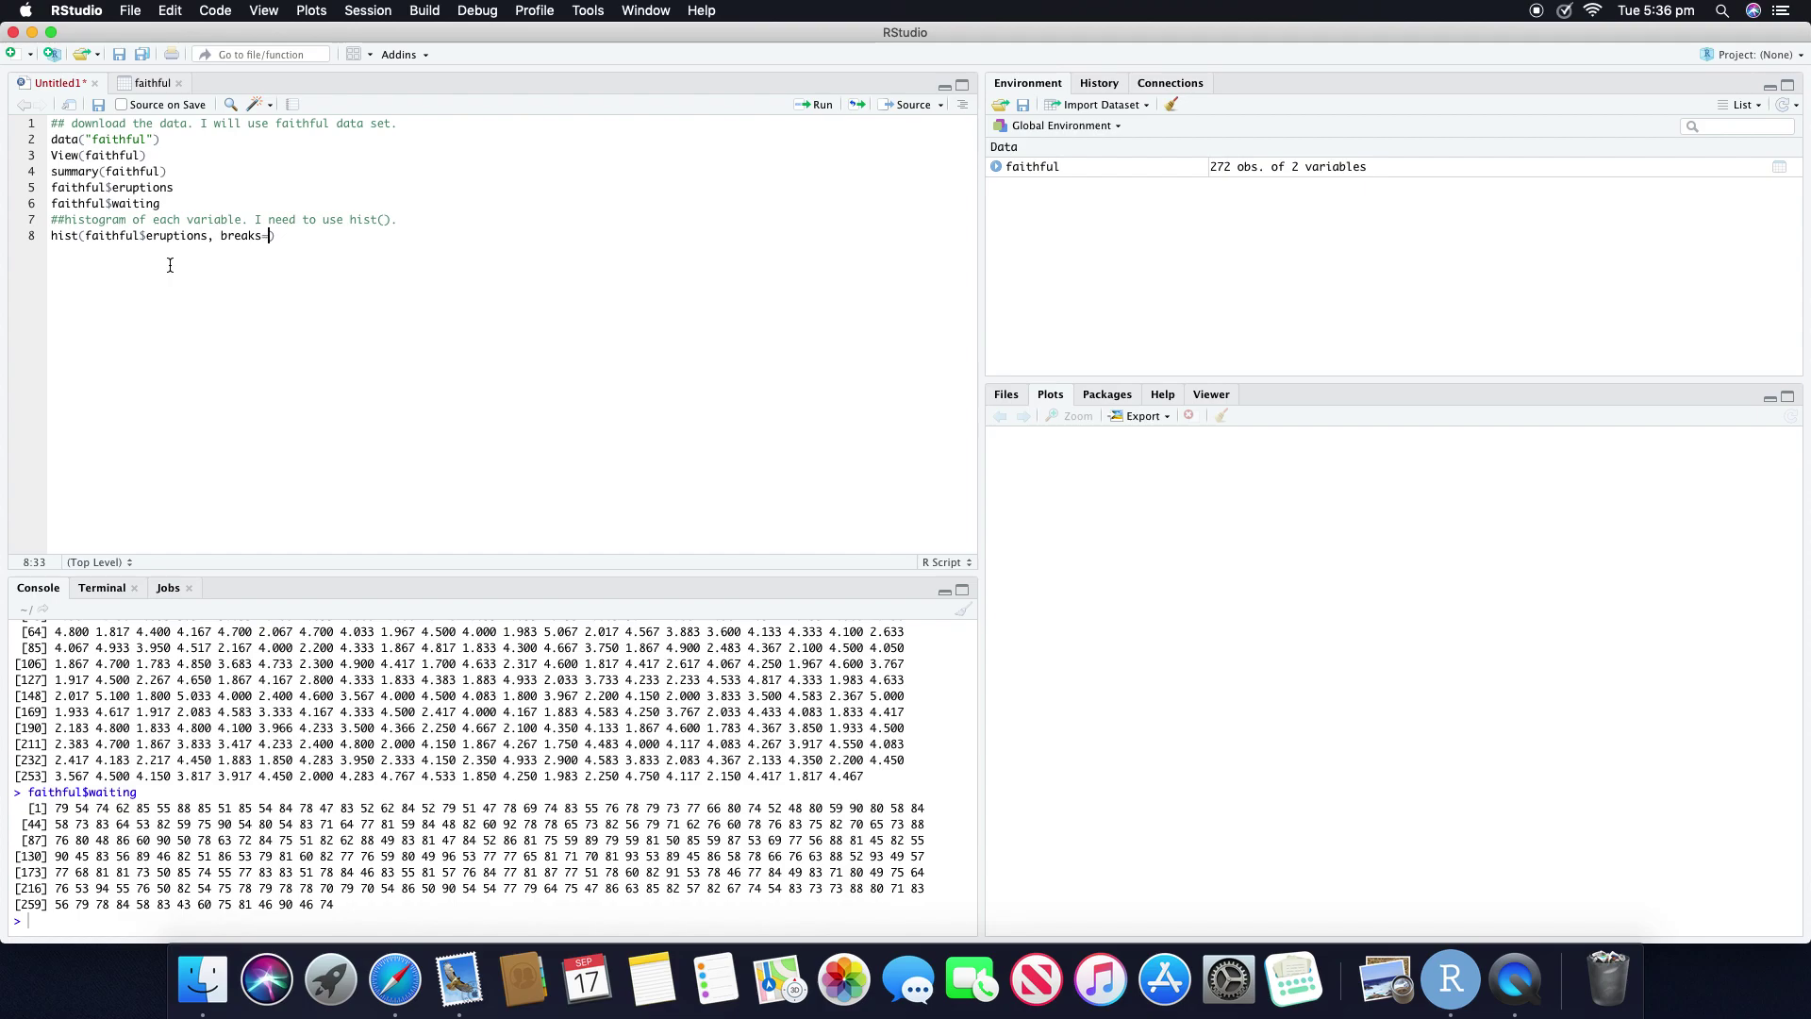
{"action": "type", "text": "20"}
- Add main="The histogram of the Euptions" to the hist() call and run it to draw the plot
{"action": "type", "text": ", "}
{"action": "type", "text": "main=\""}
{"action": "type", "text": "The histogram "}
{"action": "type", "text": "of the Eu"}
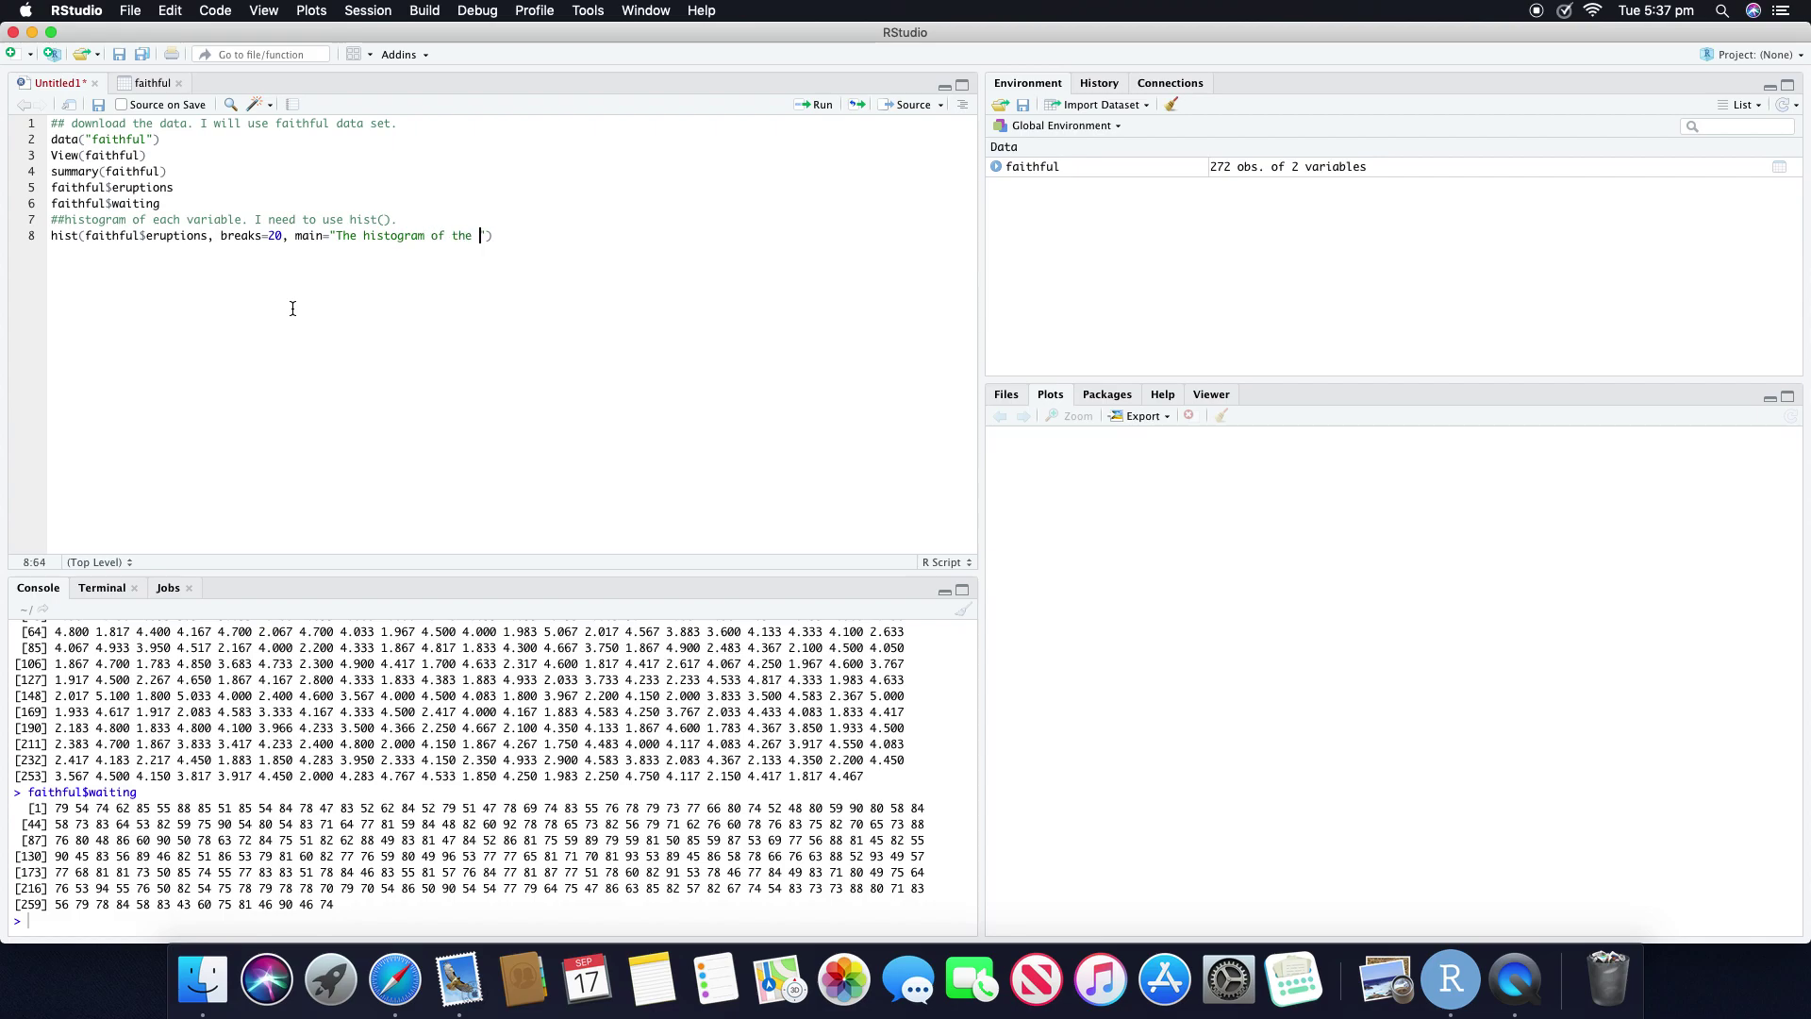
{"action": "type", "text": "ptions"}
{"action": "key", "text": "BackSpace"}
{"action": "key", "text": "BackSpace"}
{"action": "key", "text": "BackSpace"}
{"action": "type", "text": "ons"}
{"action": "left_click", "coordinate": [568, 239]}
{"action": "left_click", "coordinate": [820, 105]}
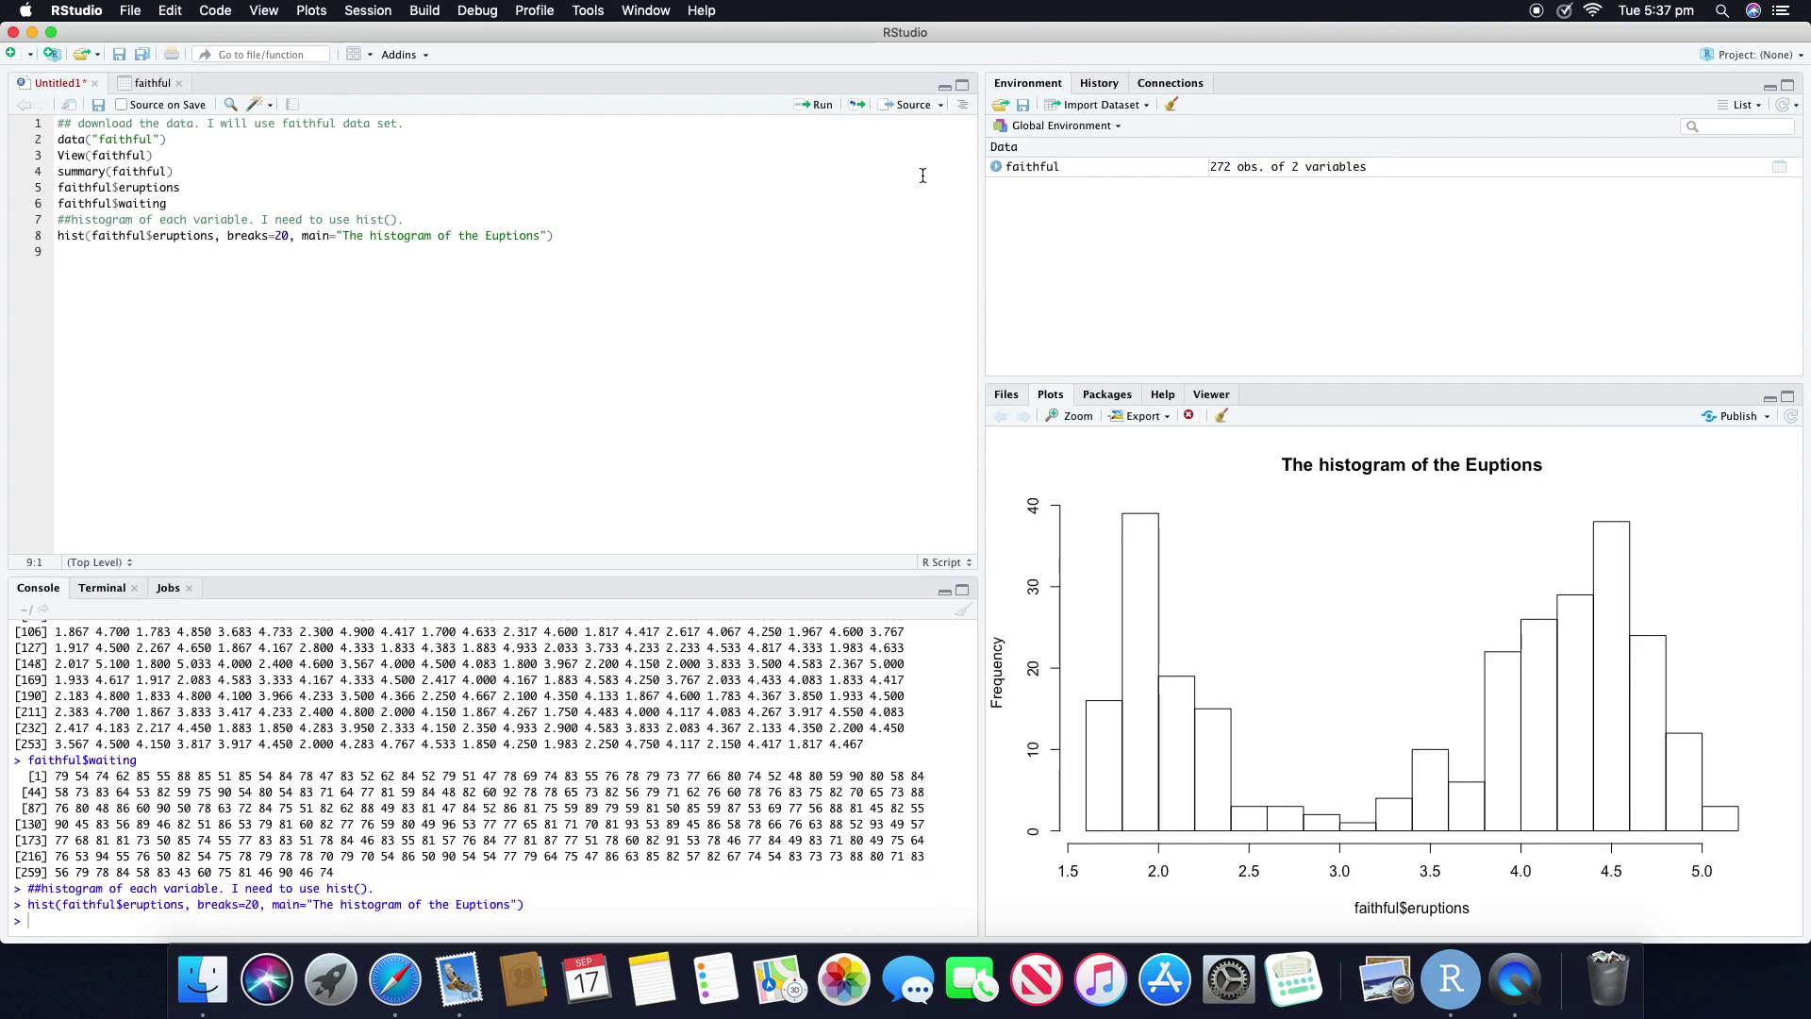
- Start exporting the eruptions histogram as a PDF and choose Desktop as its save directory
{"action": "left_click", "coordinate": [1170, 420]}
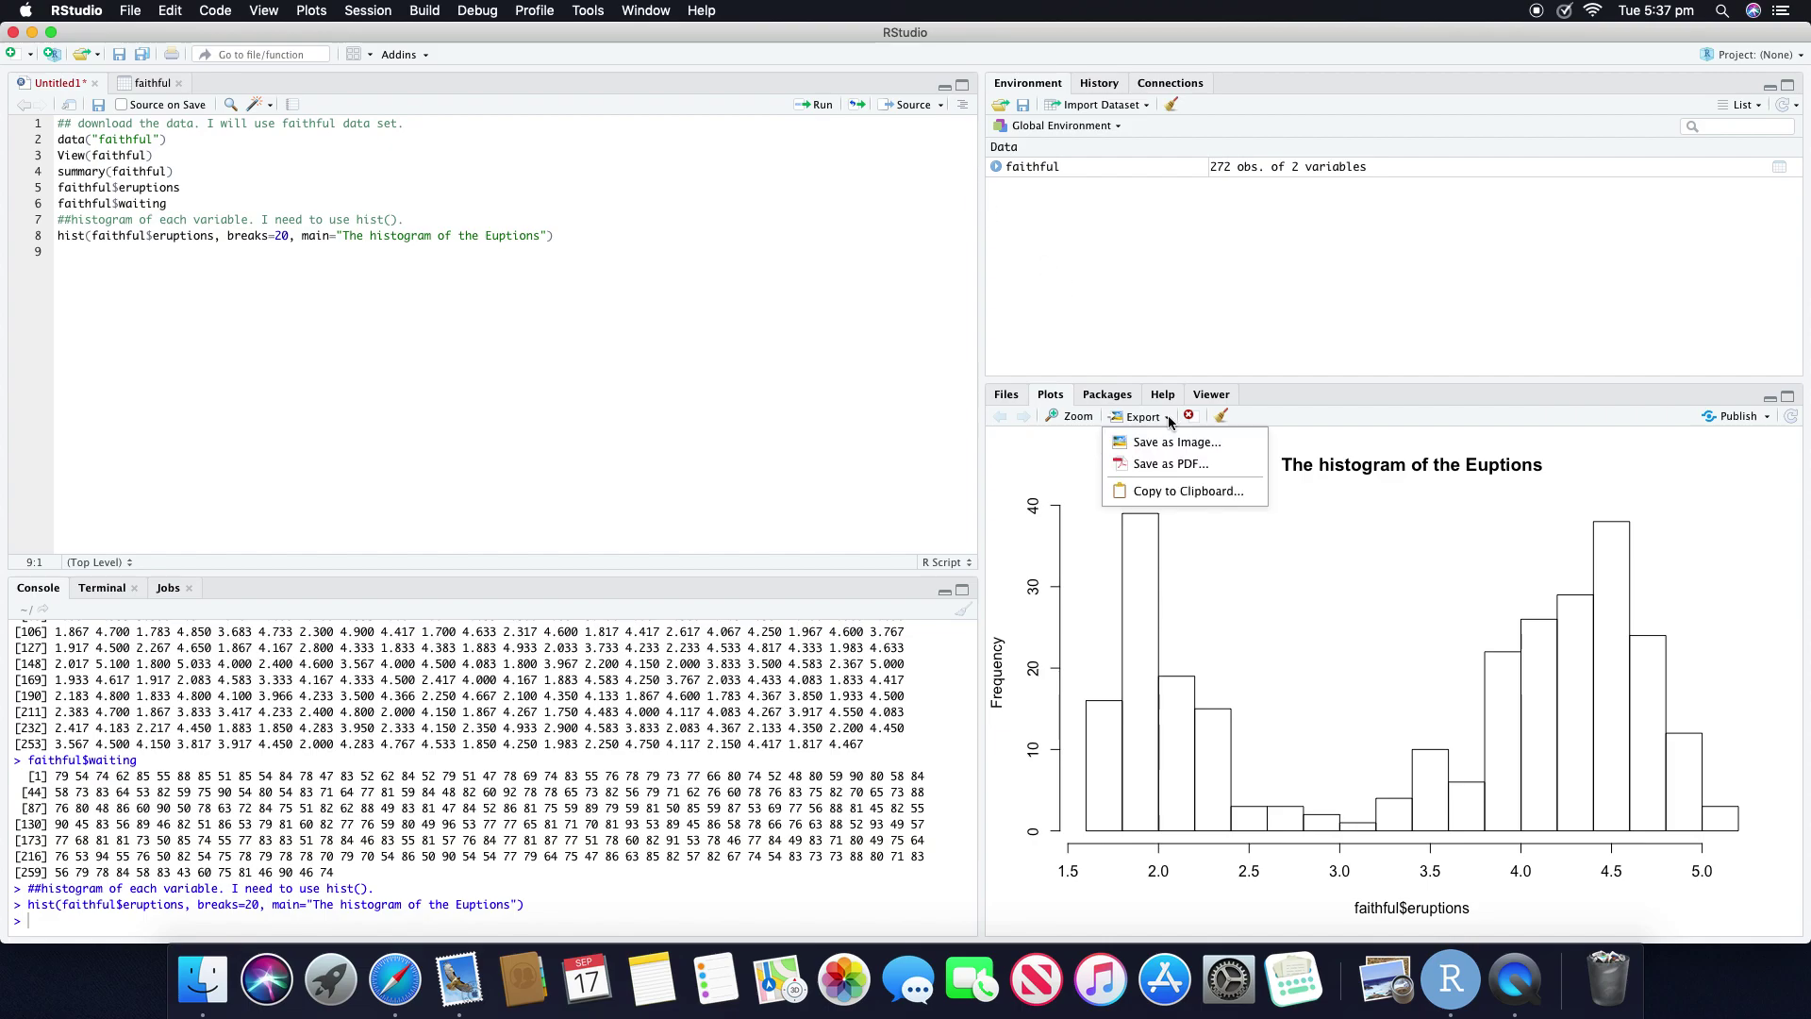
{"action": "left_click", "coordinate": [1176, 465]}
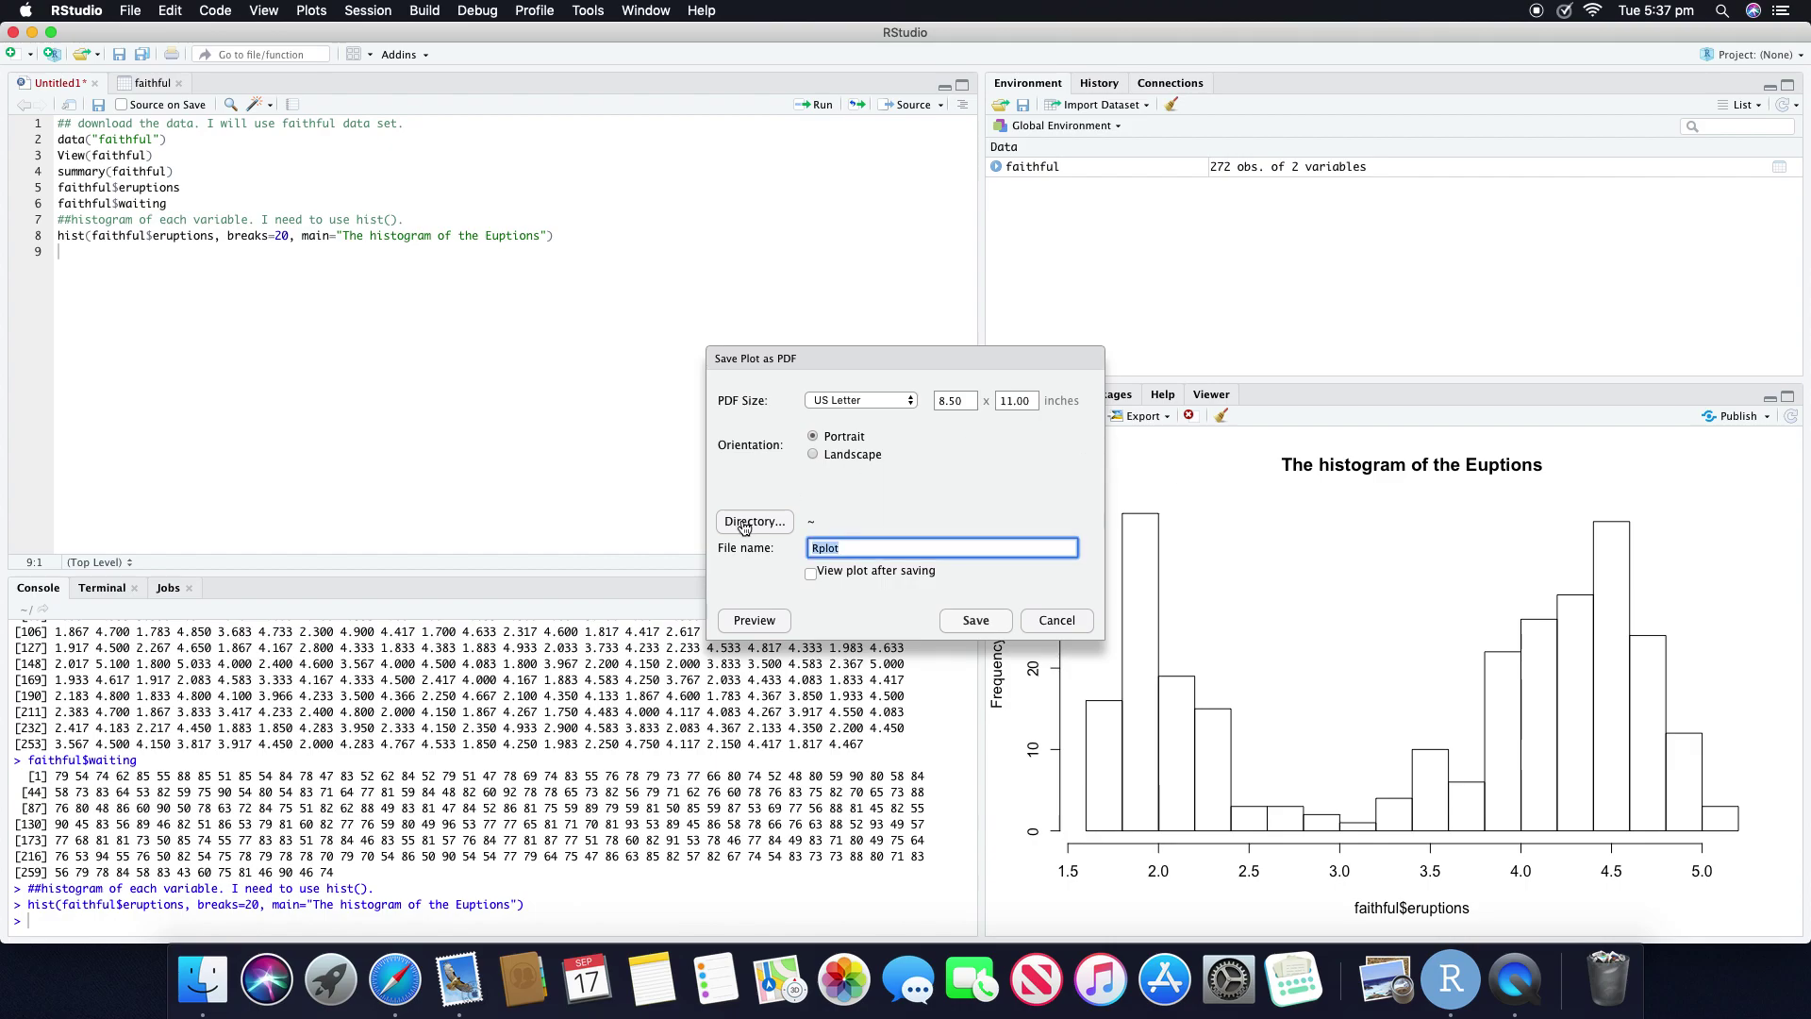
{"action": "left_click", "coordinate": [739, 524]}
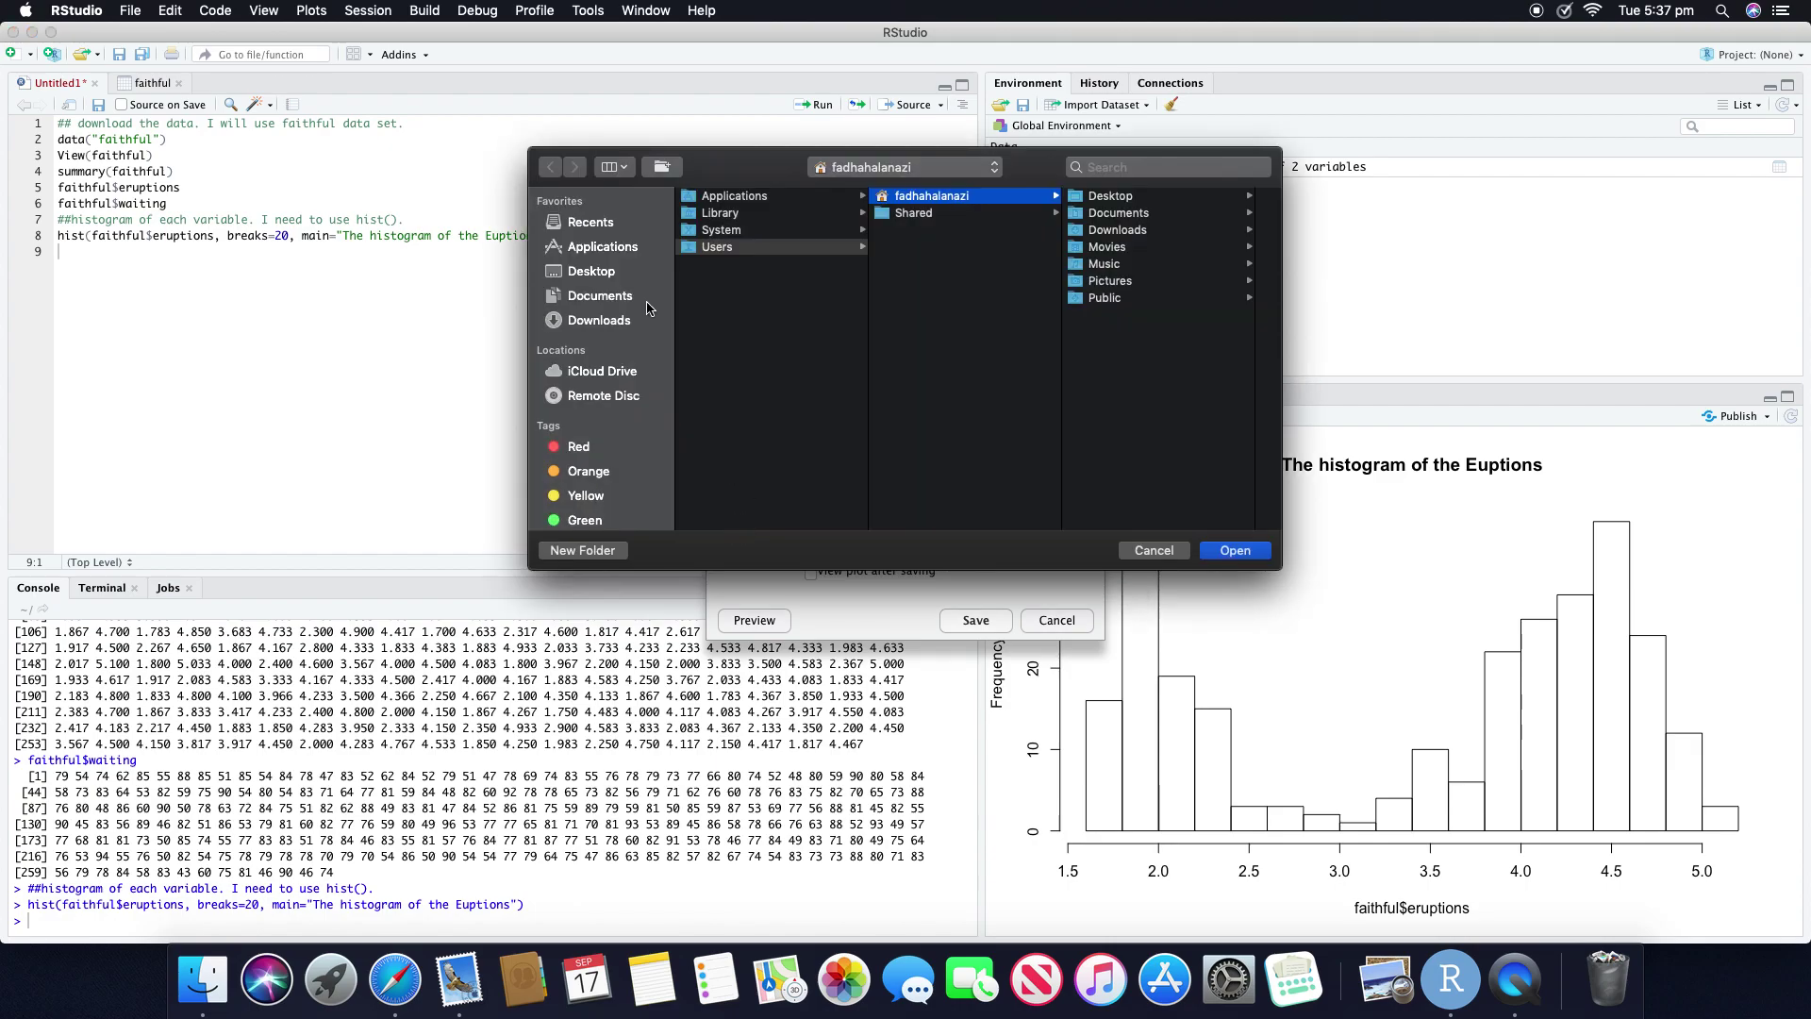
{"action": "left_click", "coordinate": [604, 275]}
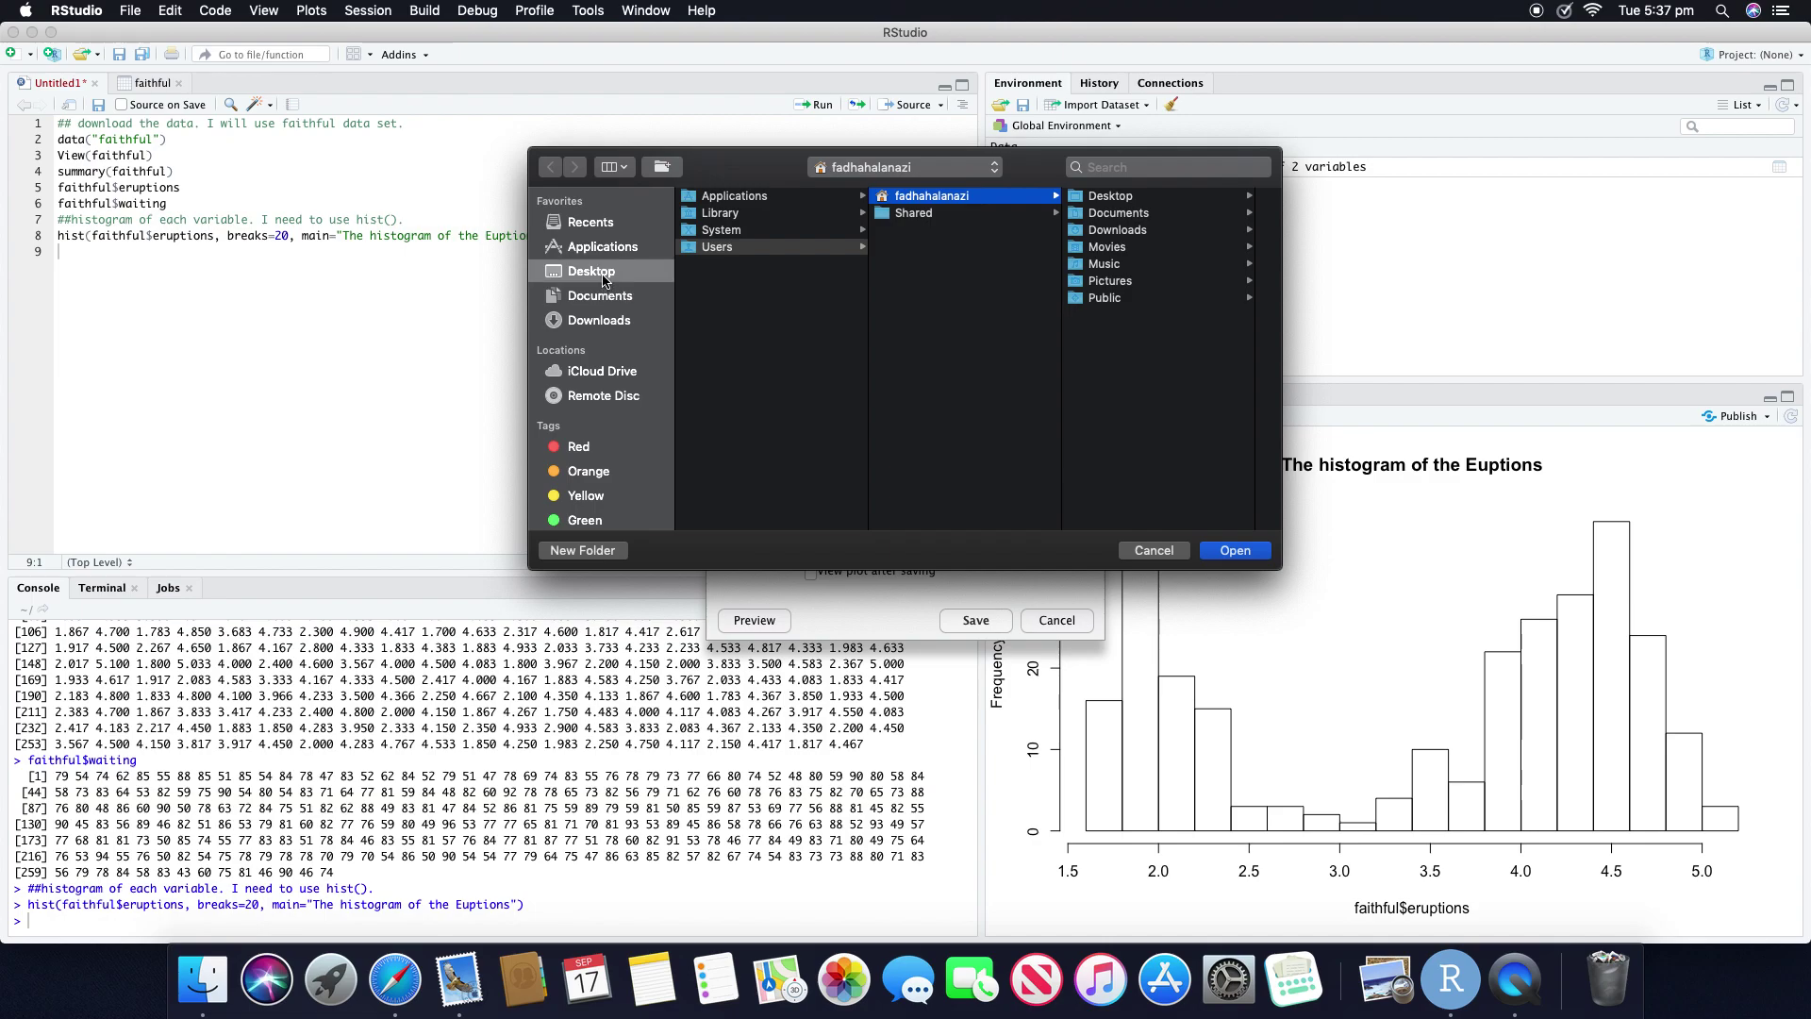
{"action": "left_click", "coordinate": [1235, 550]}
- Name the PDF file Plot1 and save the eruptions histogram
{"action": "left_click", "coordinate": [878, 551]}
{"action": "key", "text": "BackSpace"}
{"action": "key", "text": "BackSpace"}
{"action": "key", "text": "BackSpace"}
{"action": "key", "text": "BackSpace"}
{"action": "key", "text": "BackSpace"}
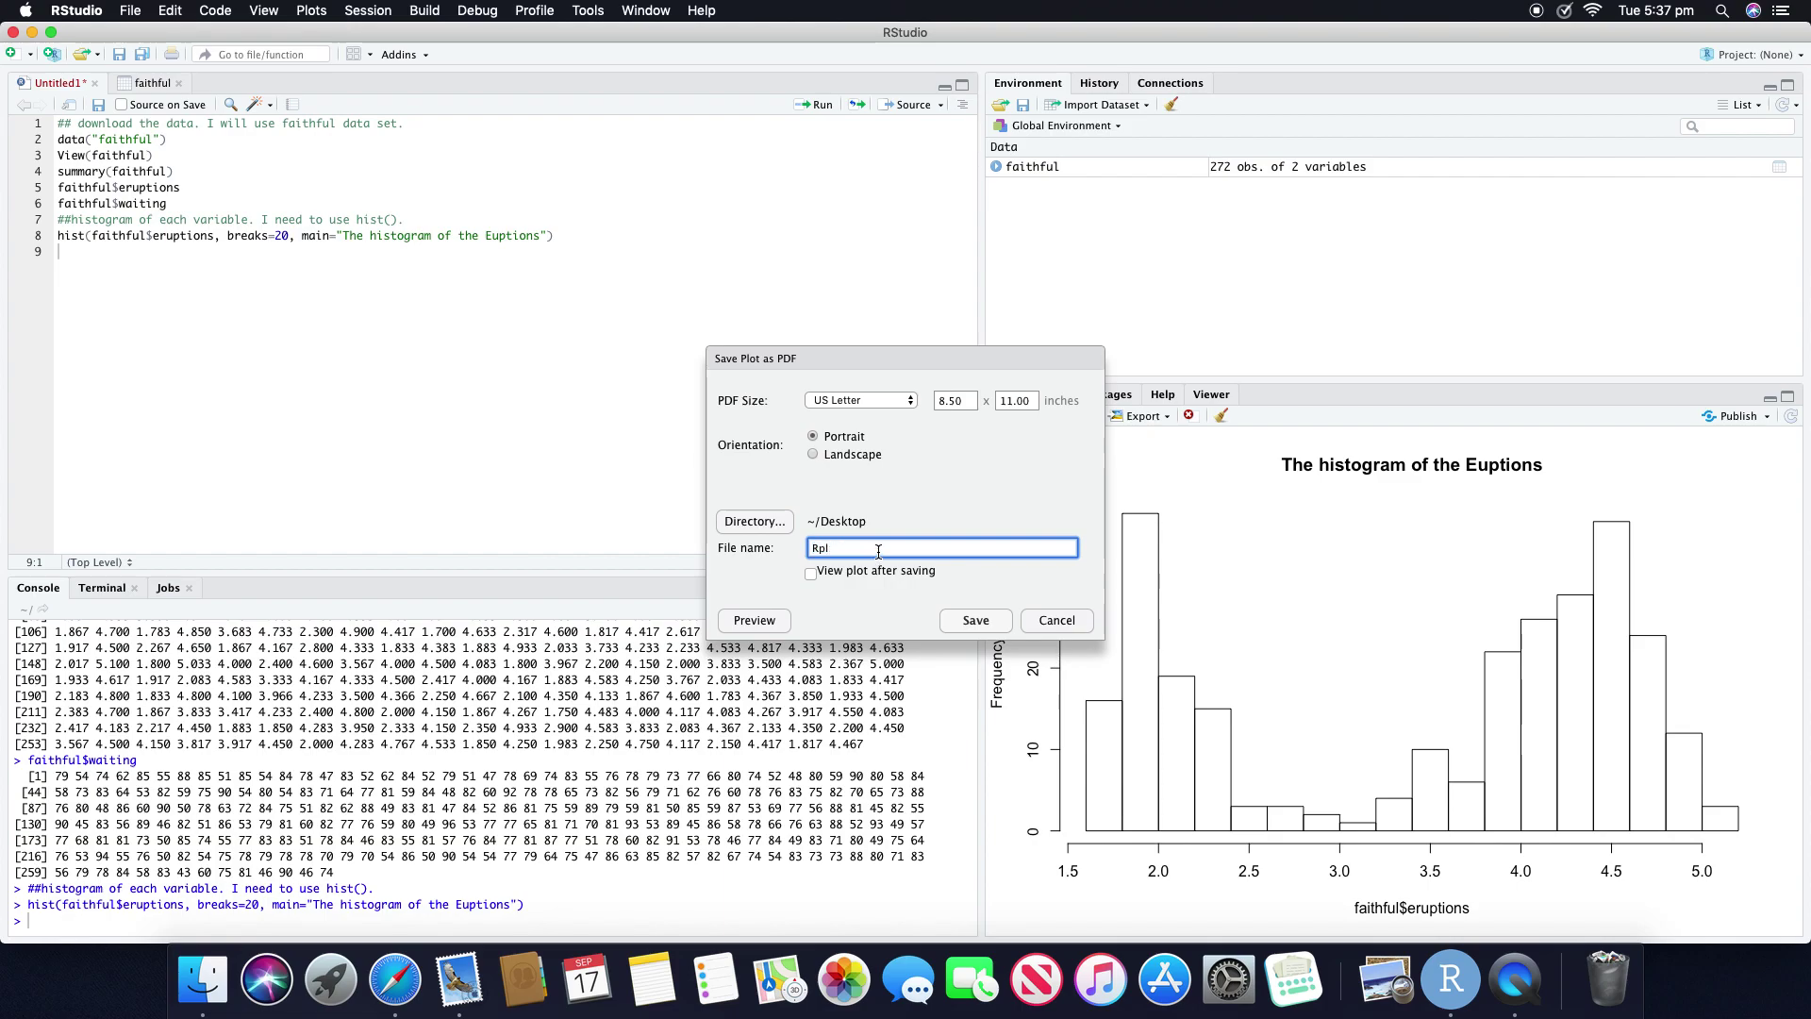
{"action": "type", "text": "Plot1"}
{"action": "left_click", "coordinate": [976, 620]}
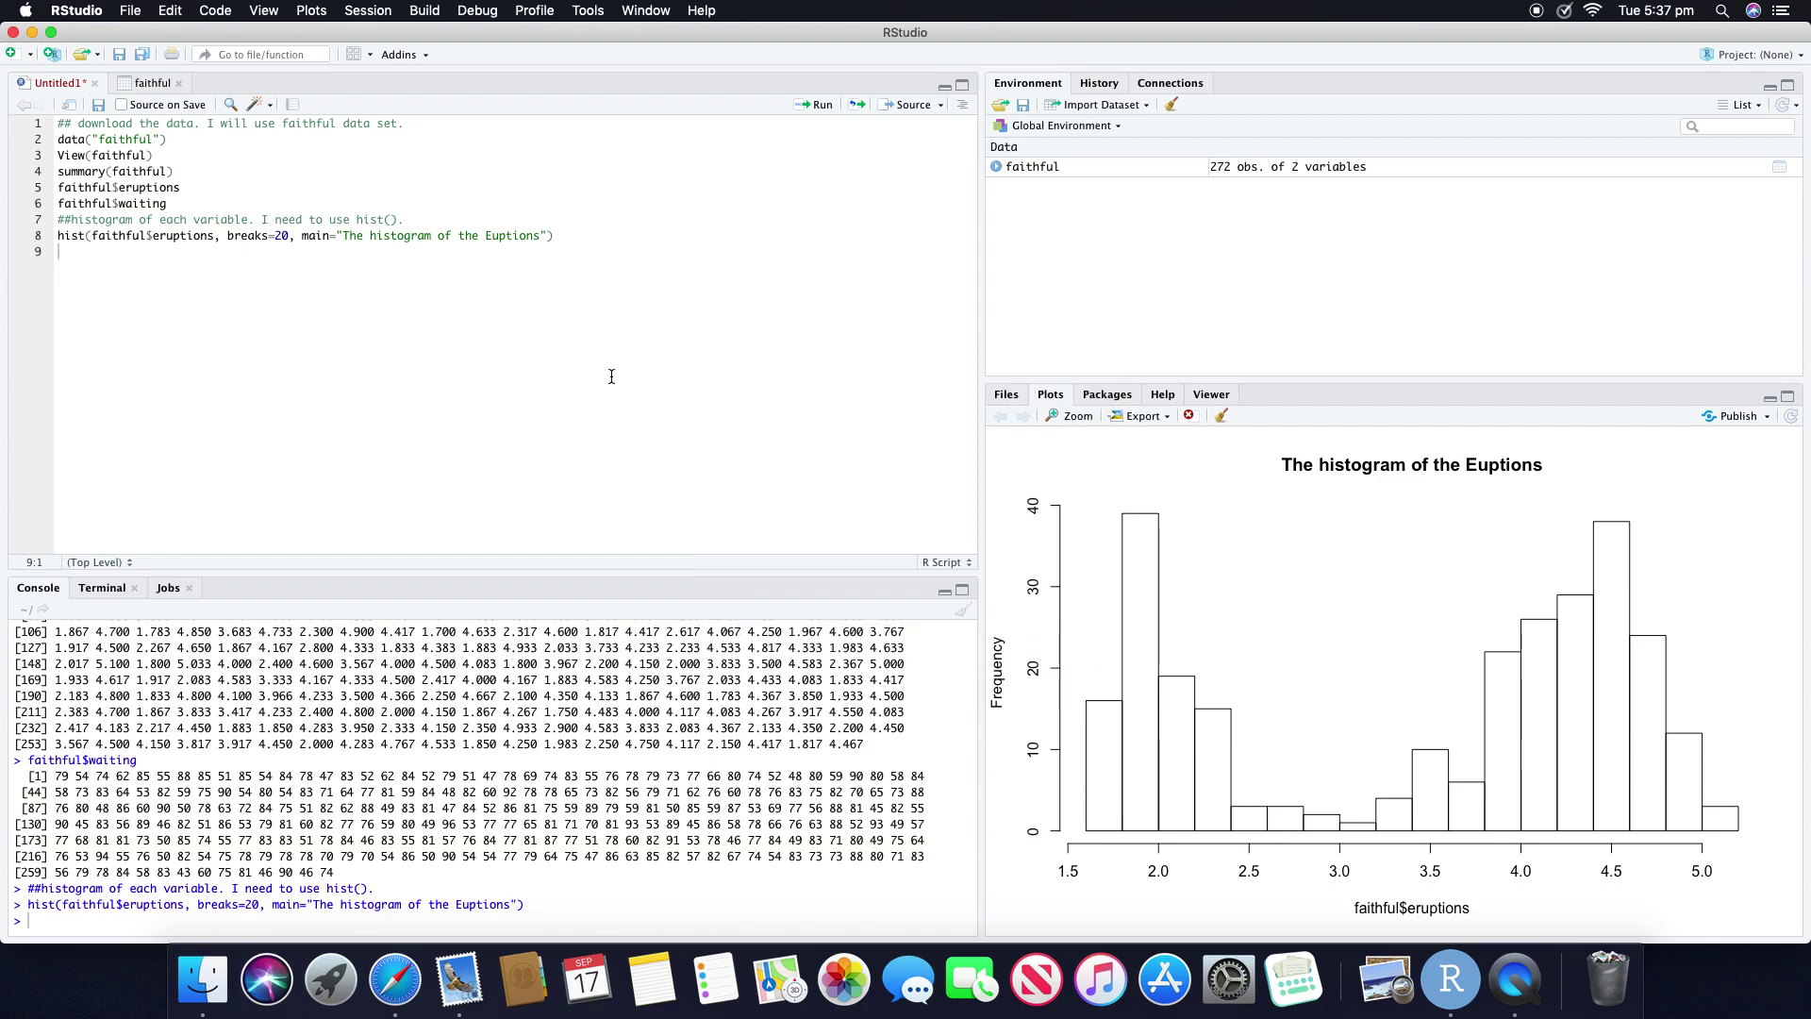
- Duplicate the eruptions hist() line below itself and change the copy's variable to faithful$waiting
{"action": "left_click", "coordinate": [593, 237]}
{"action": "key", "text": "super+alt+Down"}
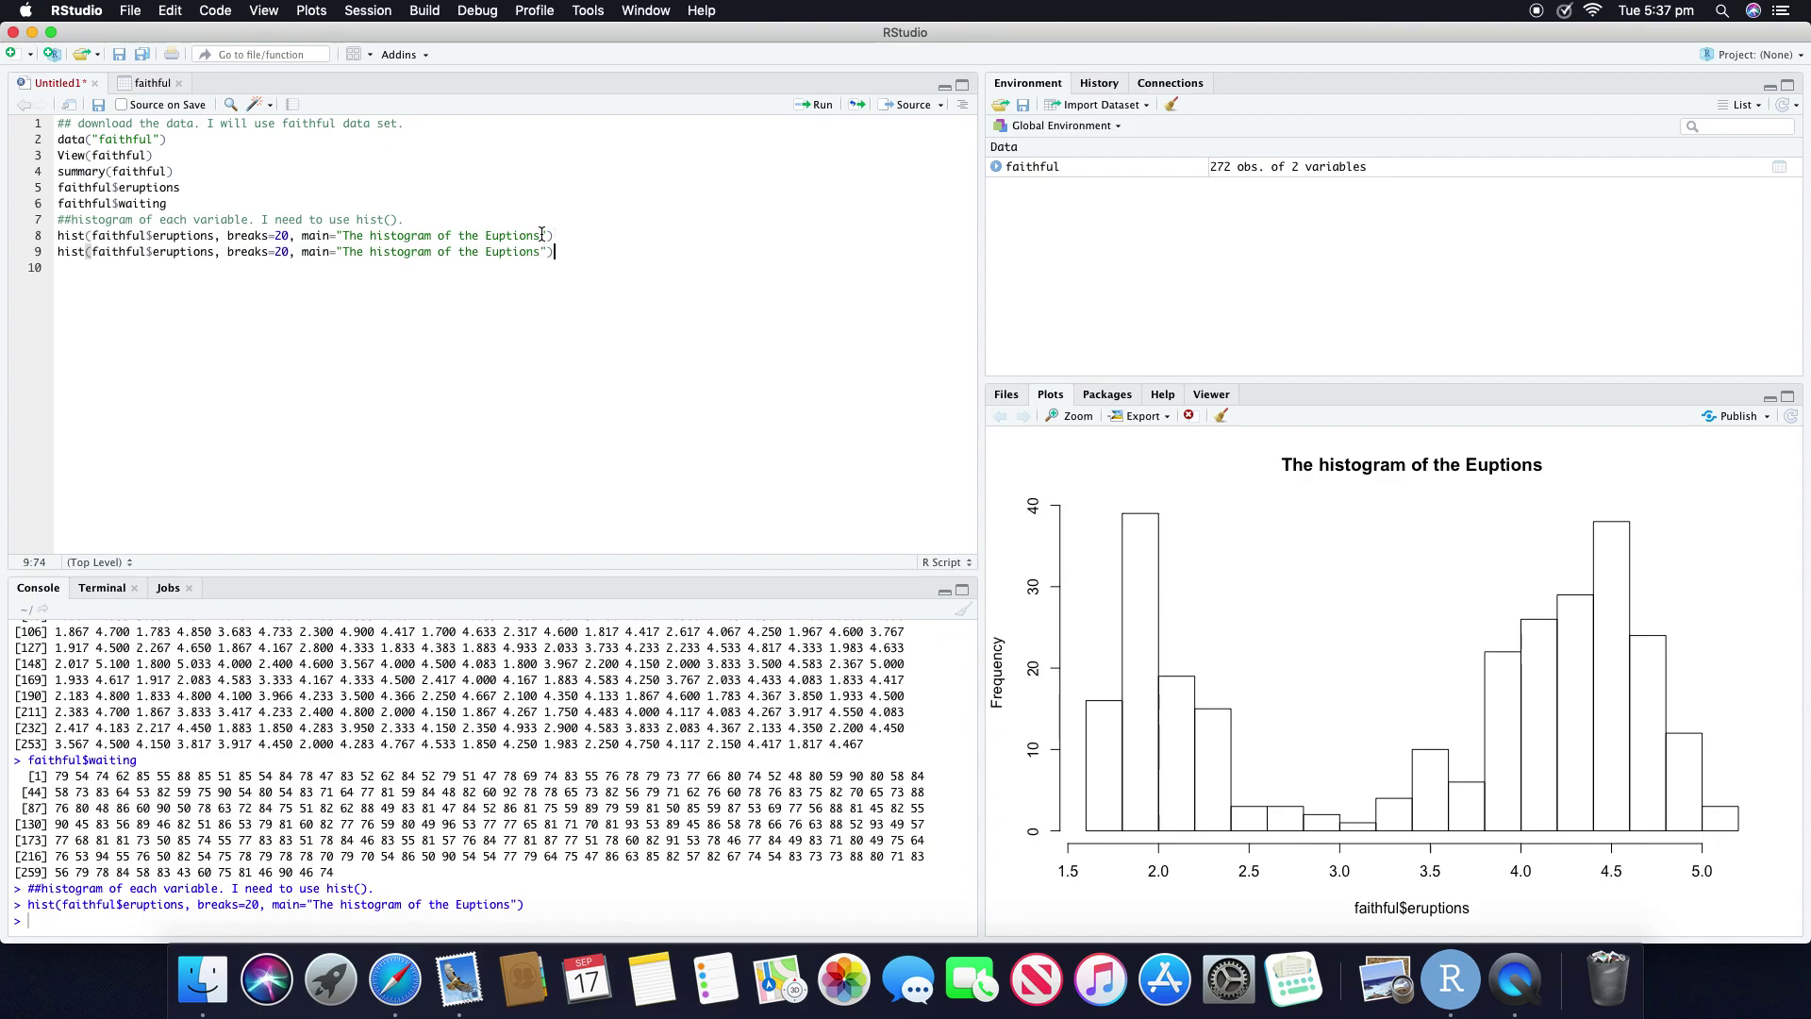
{"action": "double_click", "coordinate": [95, 253]}
{"action": "left_click", "coordinate": [214, 253], "text": "shift"}
{"action": "key", "text": "BackSpace"}
{"action": "type", "text": "faith"}
{"action": "key", "text": "Tab"}
{"action": "type", "text": "$"}
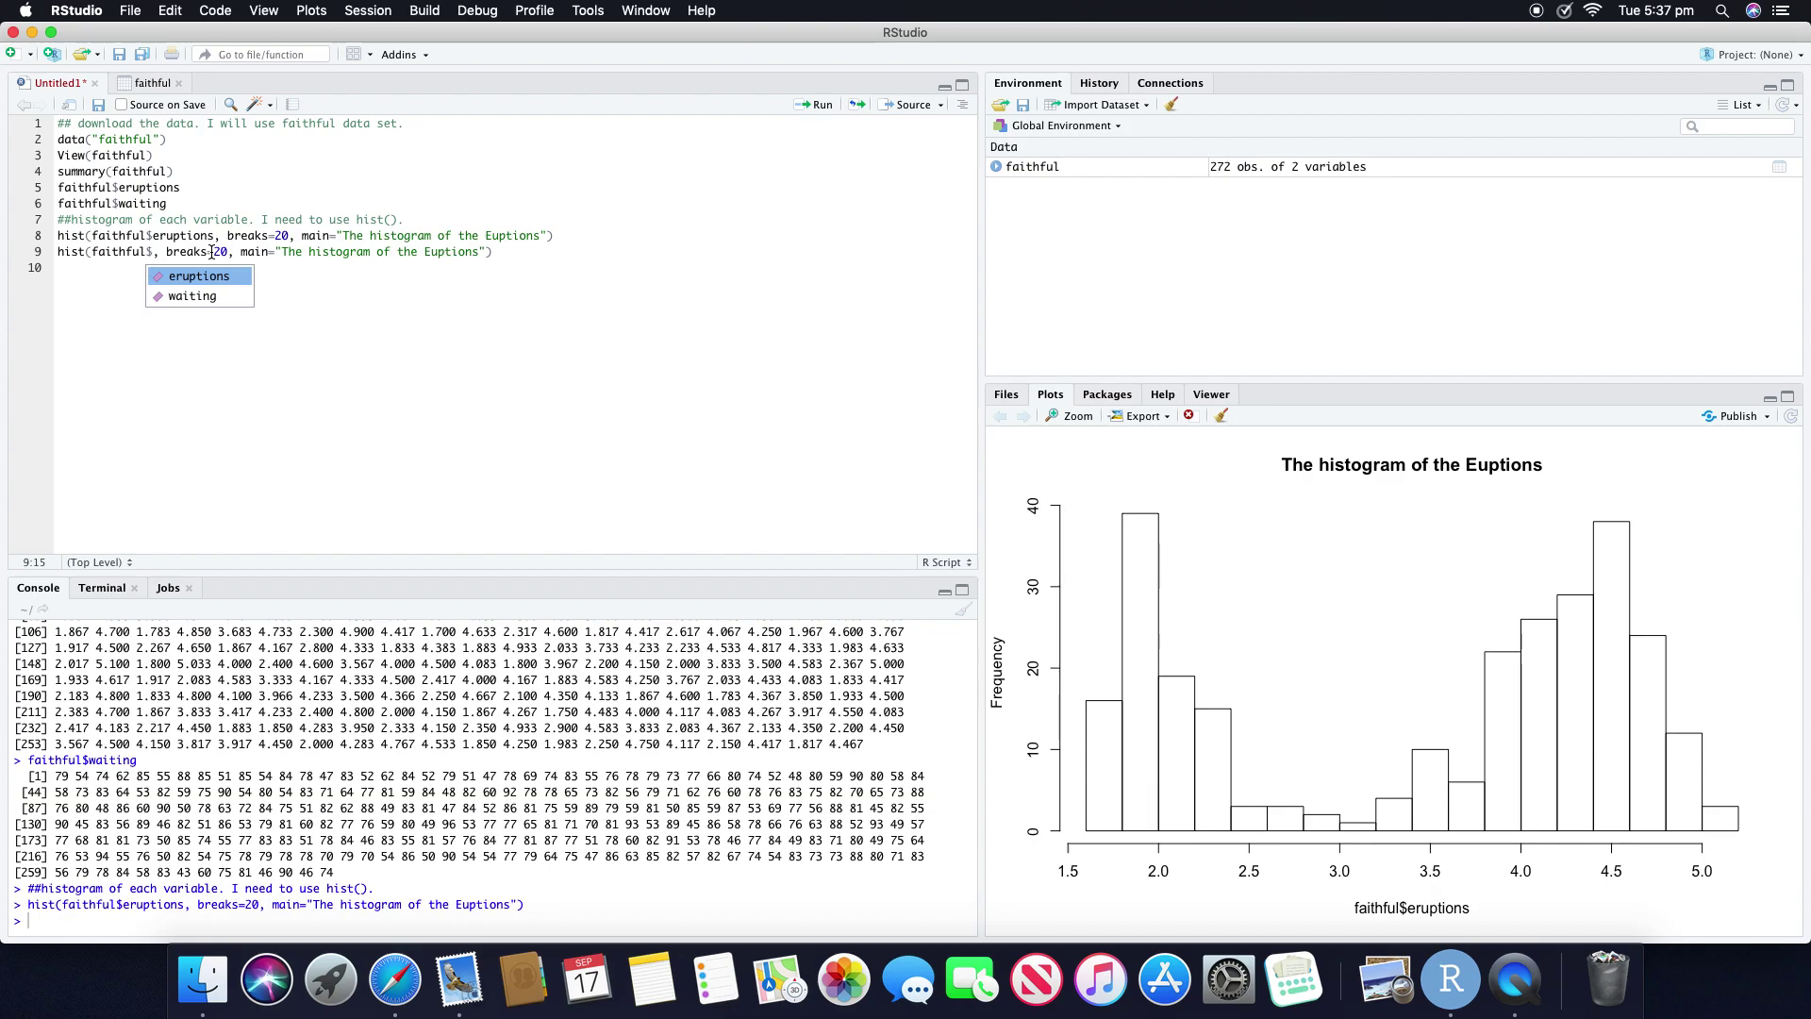
{"action": "left_click", "coordinate": [185, 295]}
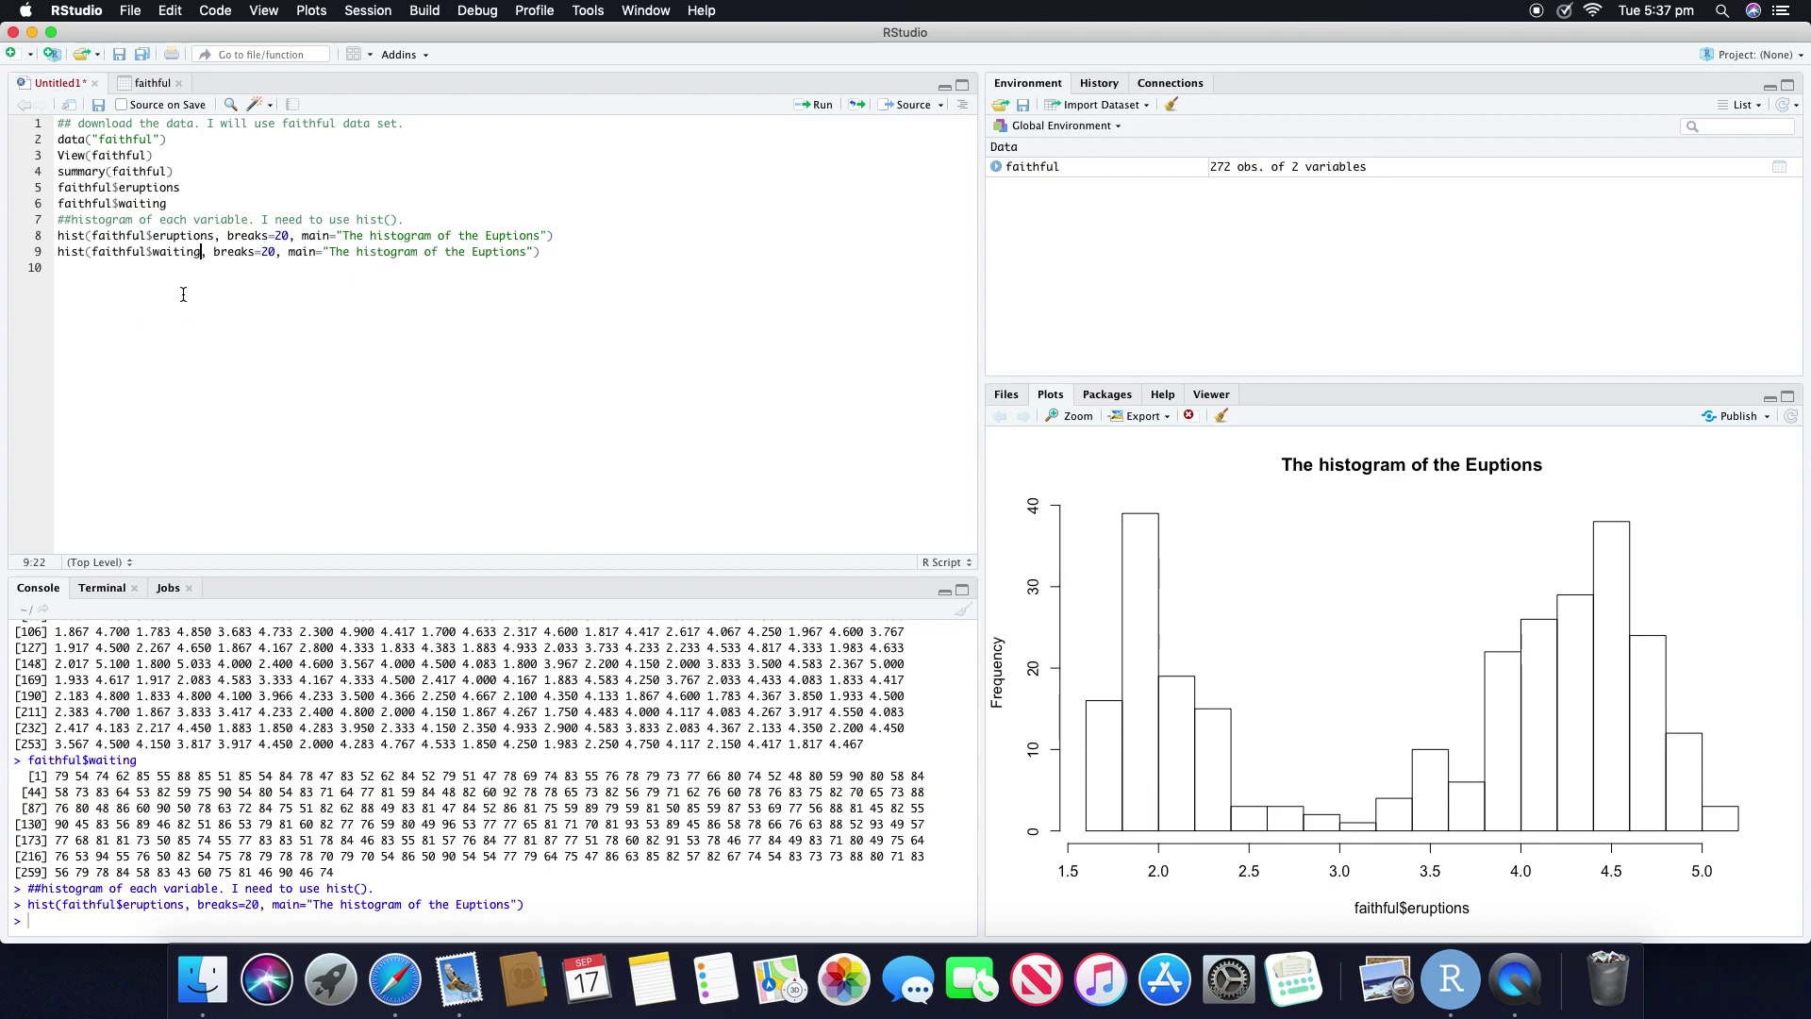
- Change the new hist() call's title to "The histogram of the Waiting" and run the line to draw the plot
{"action": "mouse_move", "coordinate": [473, 253]}
{"action": "left_mouse_down"}
{"action": "mouse_move", "coordinate": [525, 253]}
{"action": "mouse_move", "coordinate": [471, 252]}
{"action": "left_mouse_up"}
{"action": "type", "text": "wait"}
{"action": "key", "text": "BackSpace"}
{"action": "key", "text": "BackSpace"}
{"action": "key", "text": "BackSpace"}
{"action": "key", "text": "BackSpace"}
{"action": "type", "text": "w"}
{"action": "key", "text": "BackSpace"}
{"action": "type", "text": "Waiting"}
{"action": "left_click", "coordinate": [477, 271]}
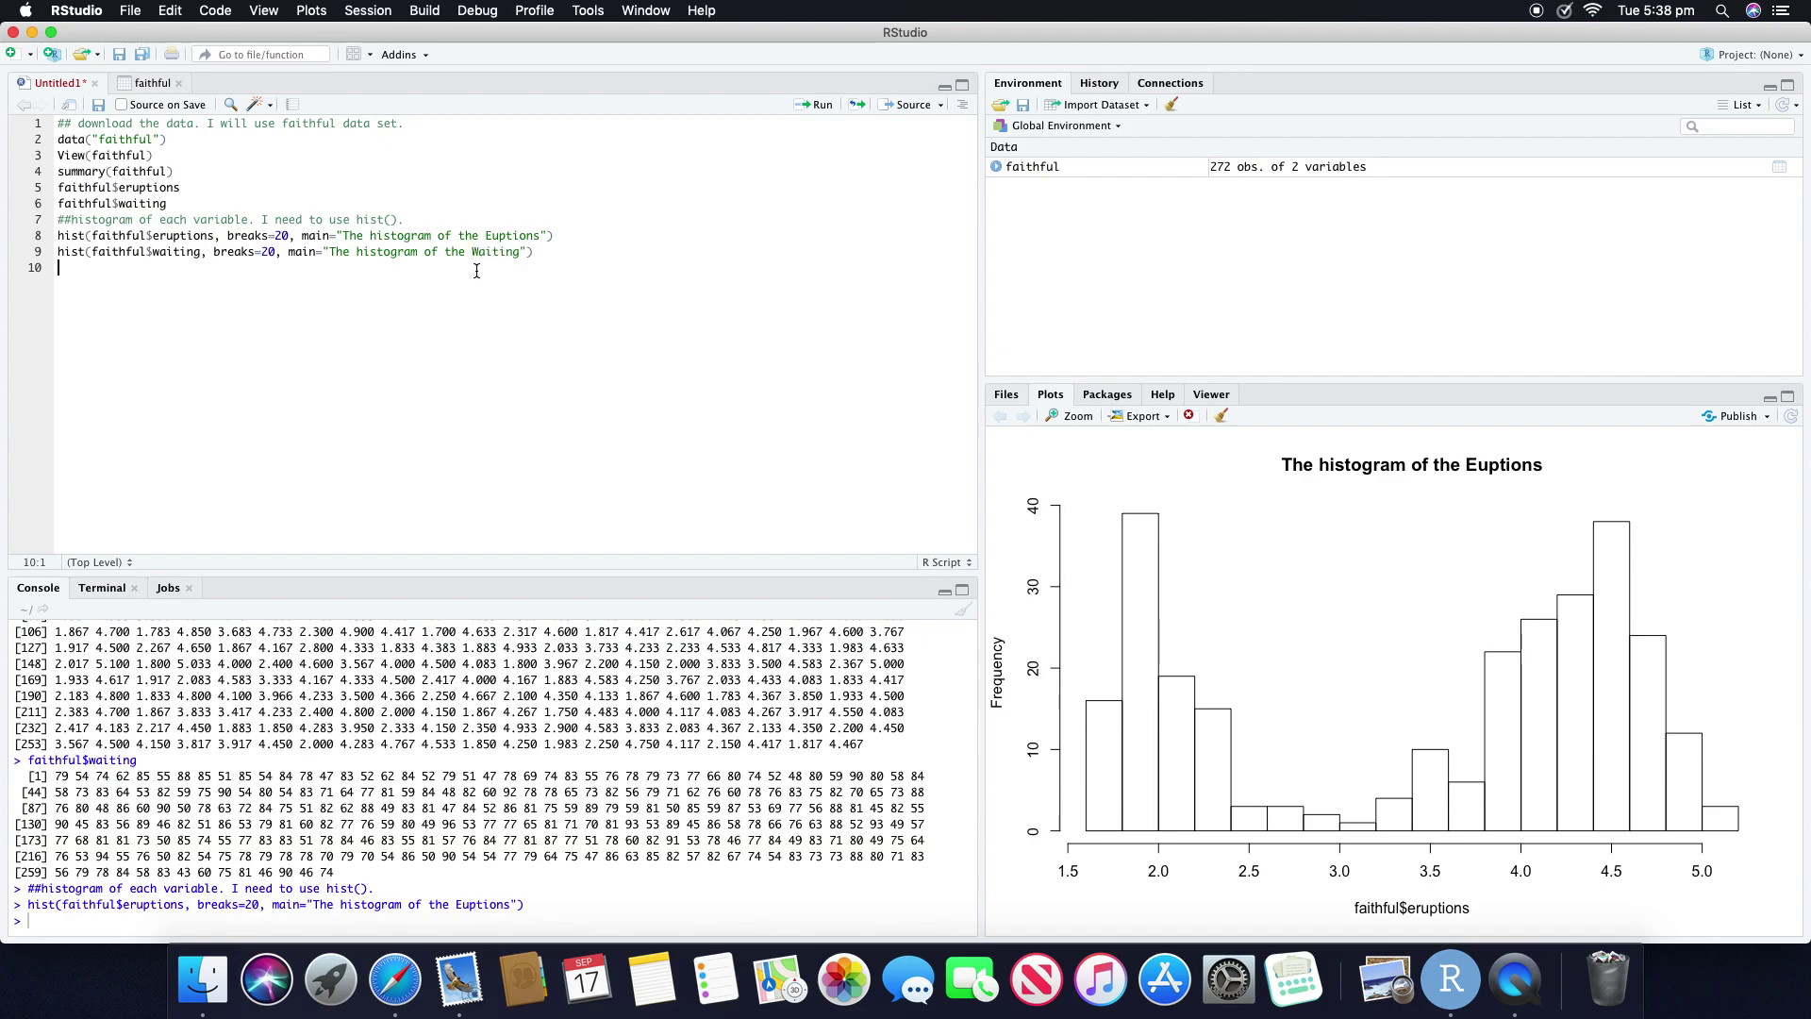
{"action": "left_click", "coordinate": [585, 253]}
{"action": "left_click", "coordinate": [816, 106]}
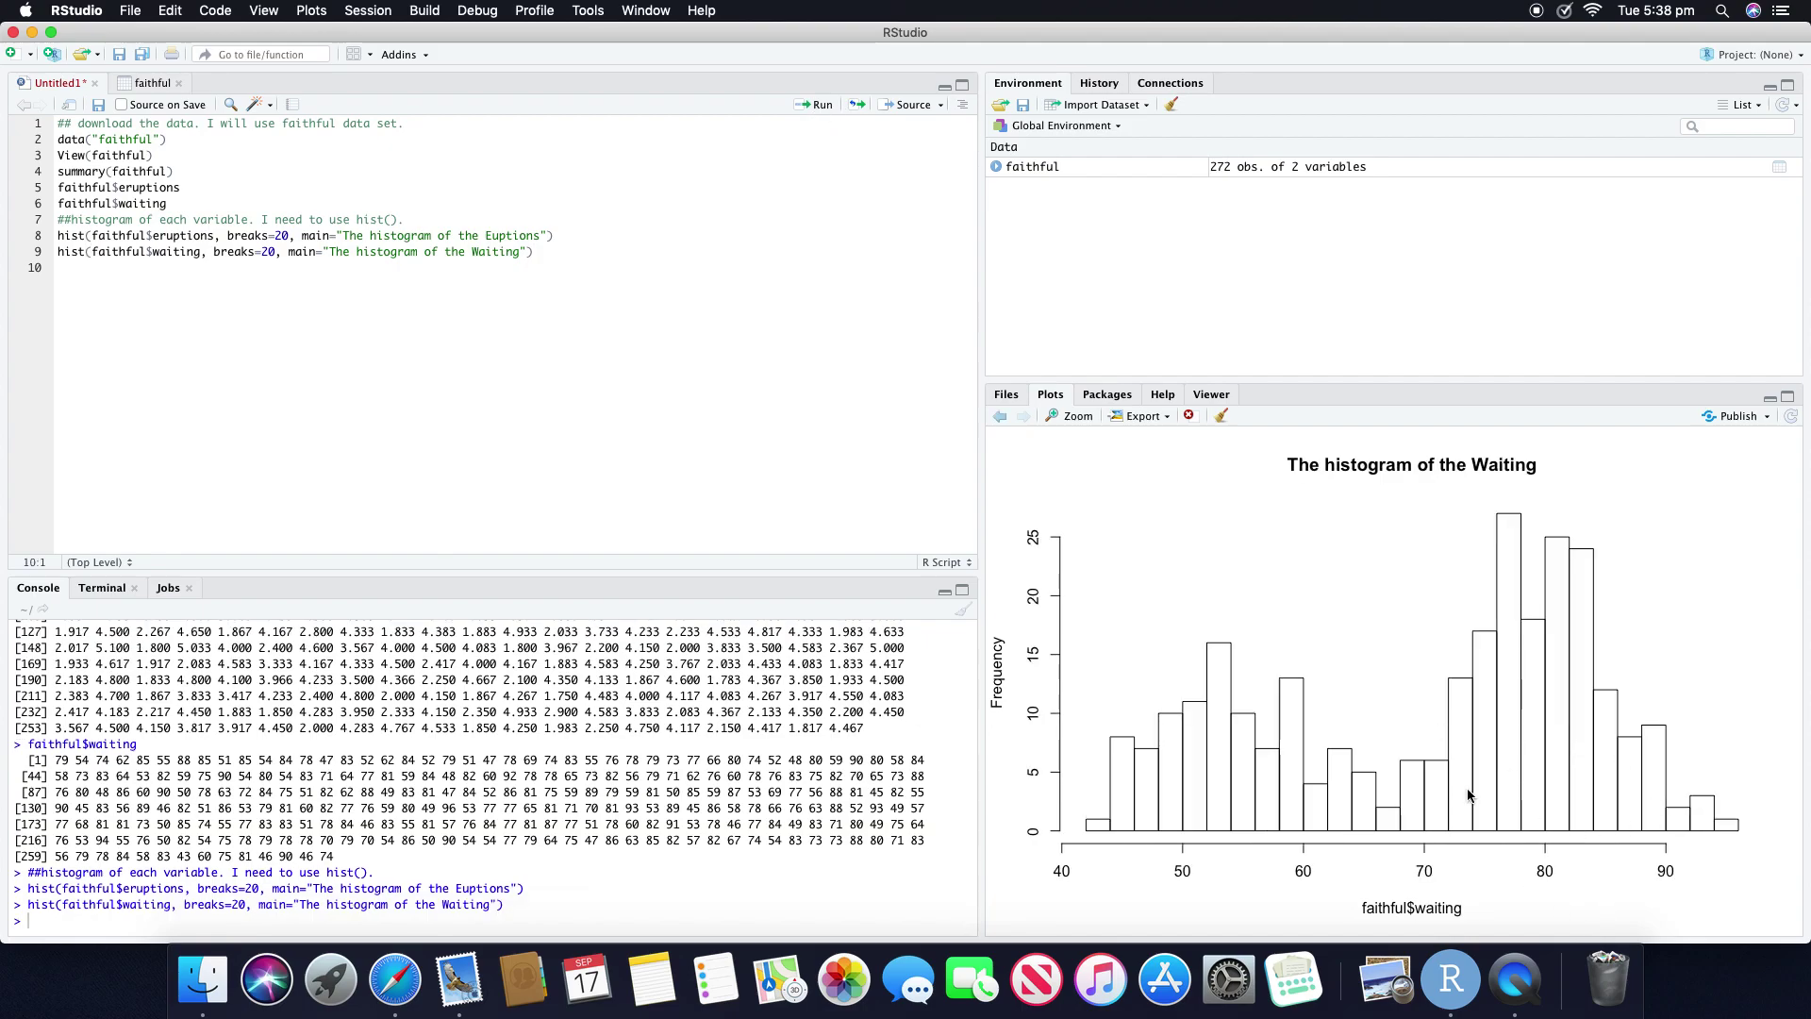
- Export the waiting histogram as a PDF named Plot2 to the Desktop directory
{"action": "left_click", "coordinate": [1169, 421]}
{"action": "left_click", "coordinate": [1160, 466]}
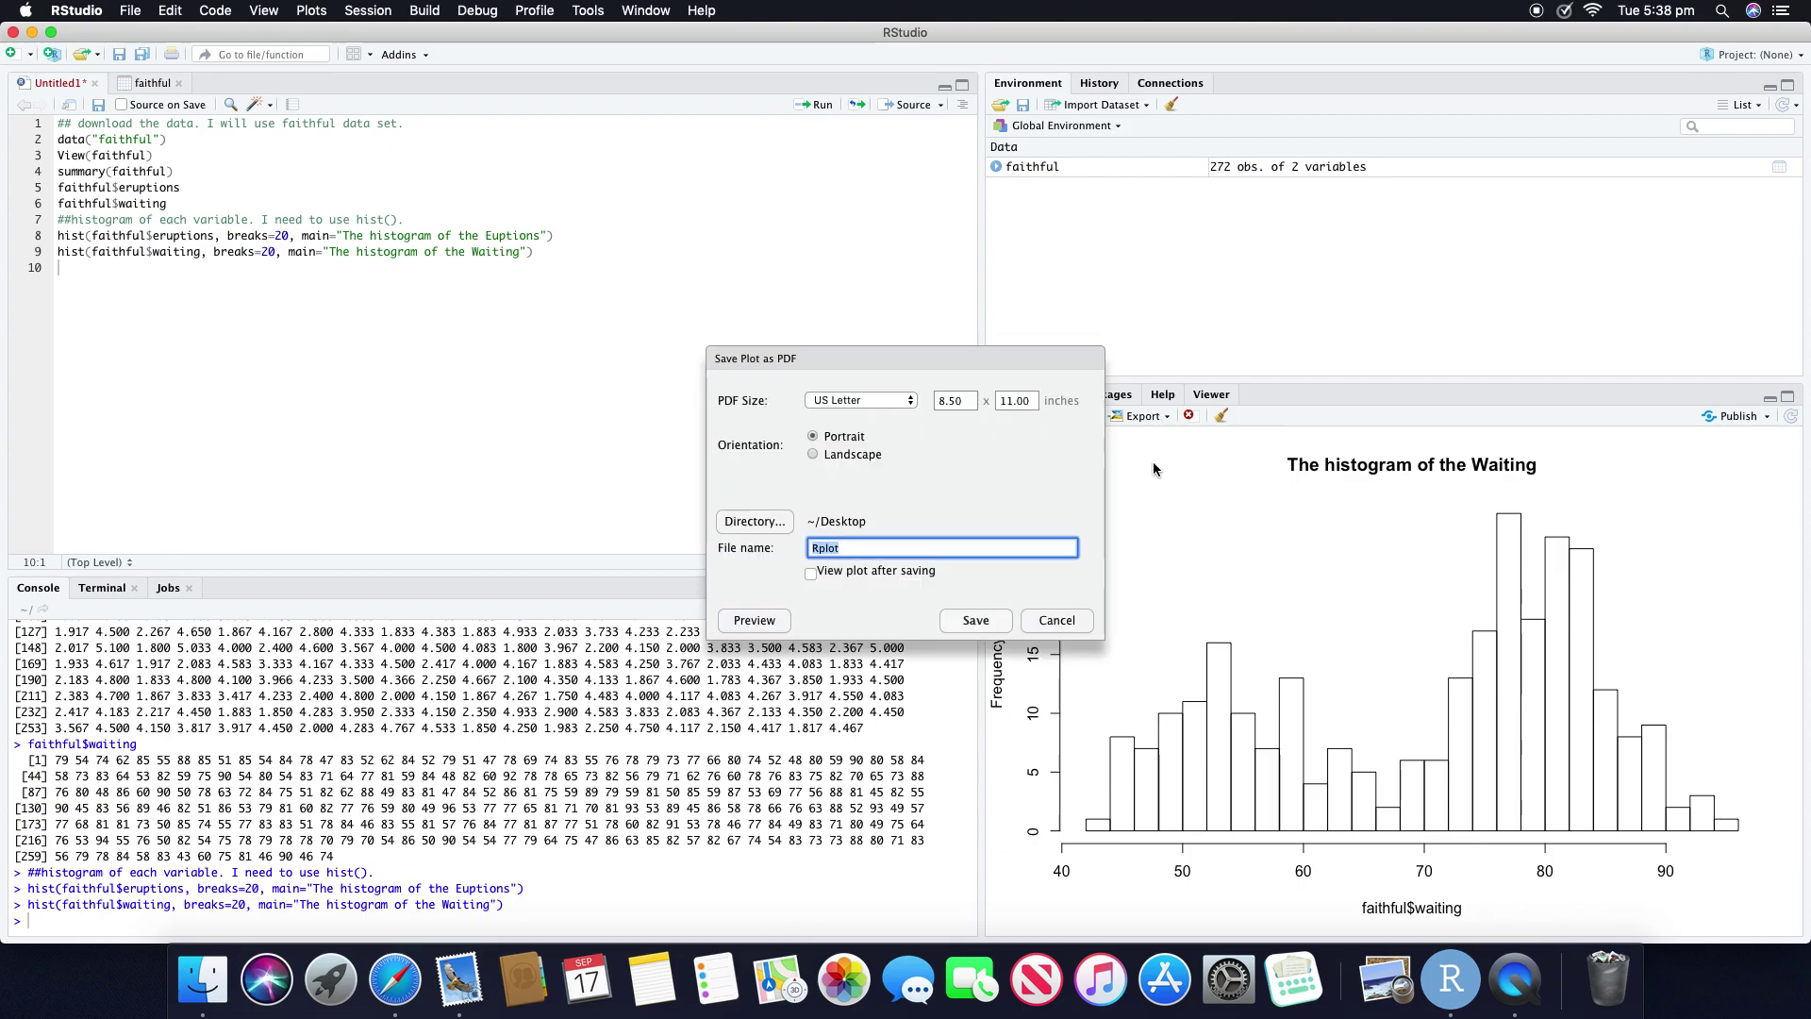
{"action": "left_click", "coordinate": [851, 547]}
{"action": "key", "text": "BackSpace"}
{"action": "key", "text": "BackSpace"}
{"action": "type", "text": "Plot2"}
{"action": "left_click", "coordinate": [967, 622]}
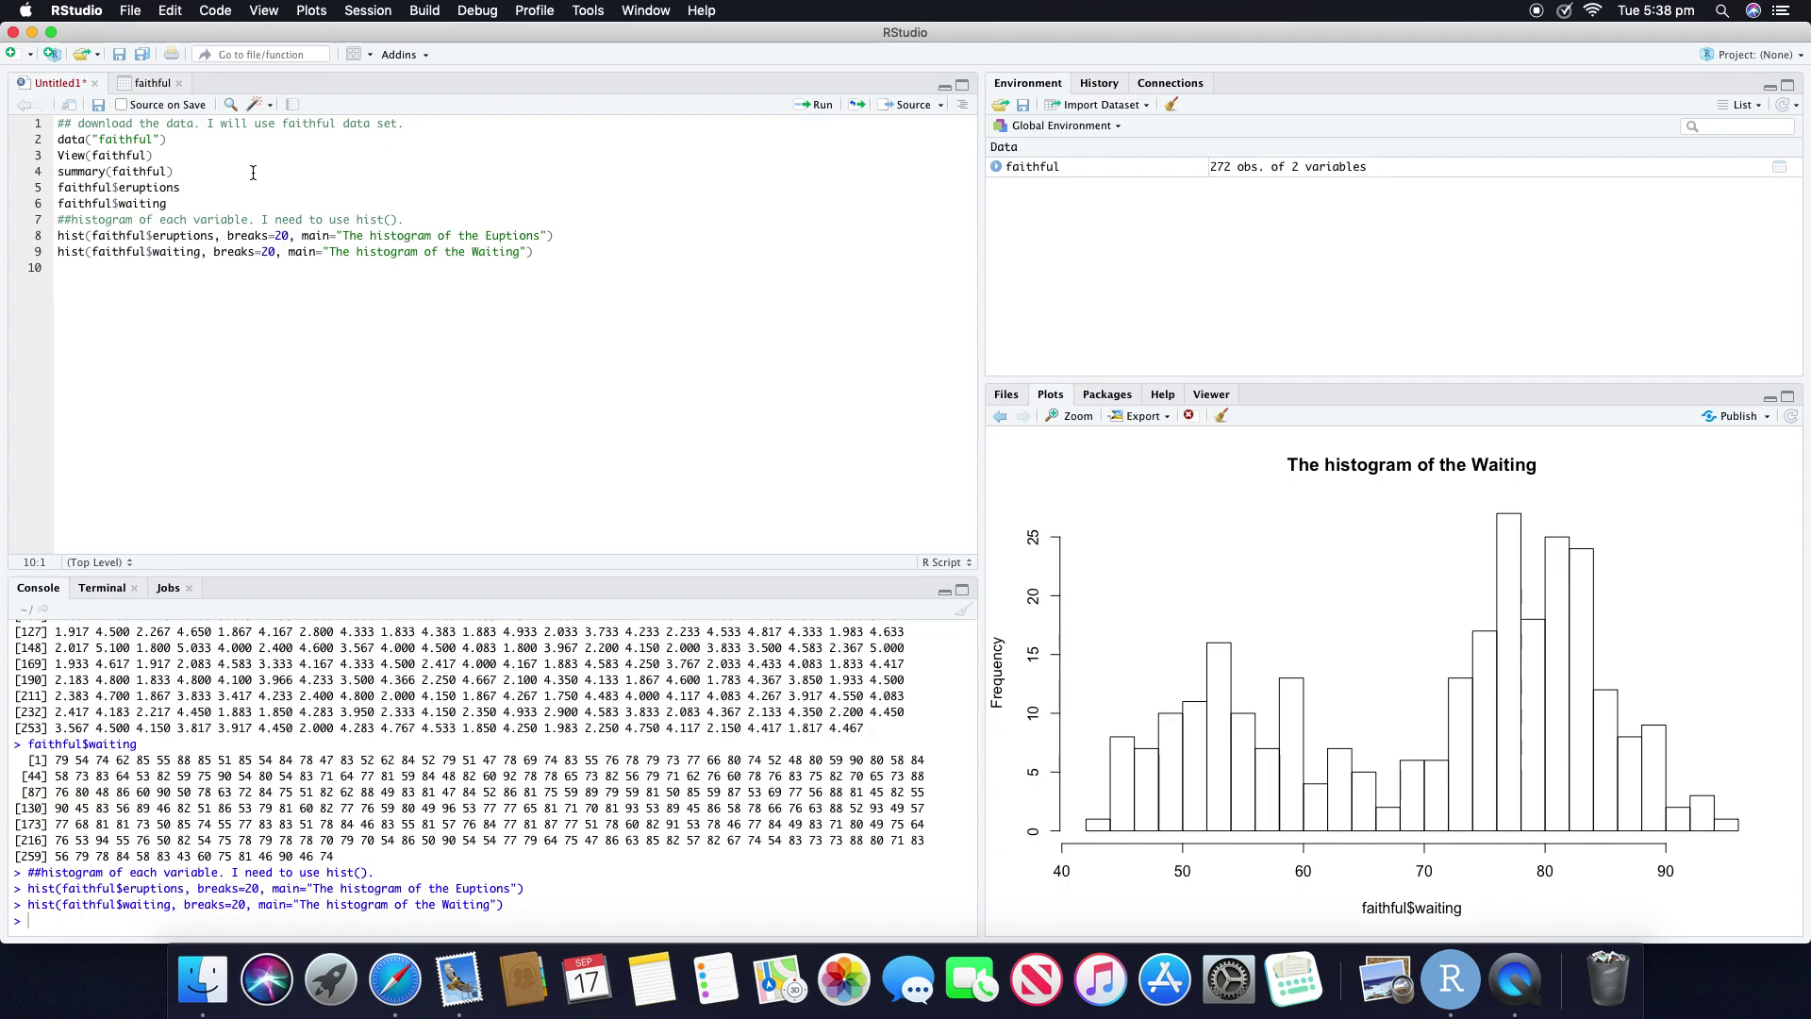
{"action": "left_click", "coordinate": [202, 186]}
{"action": "left_click_drag", "start_coordinate": [59, 189], "coordinate": [181, 186]}
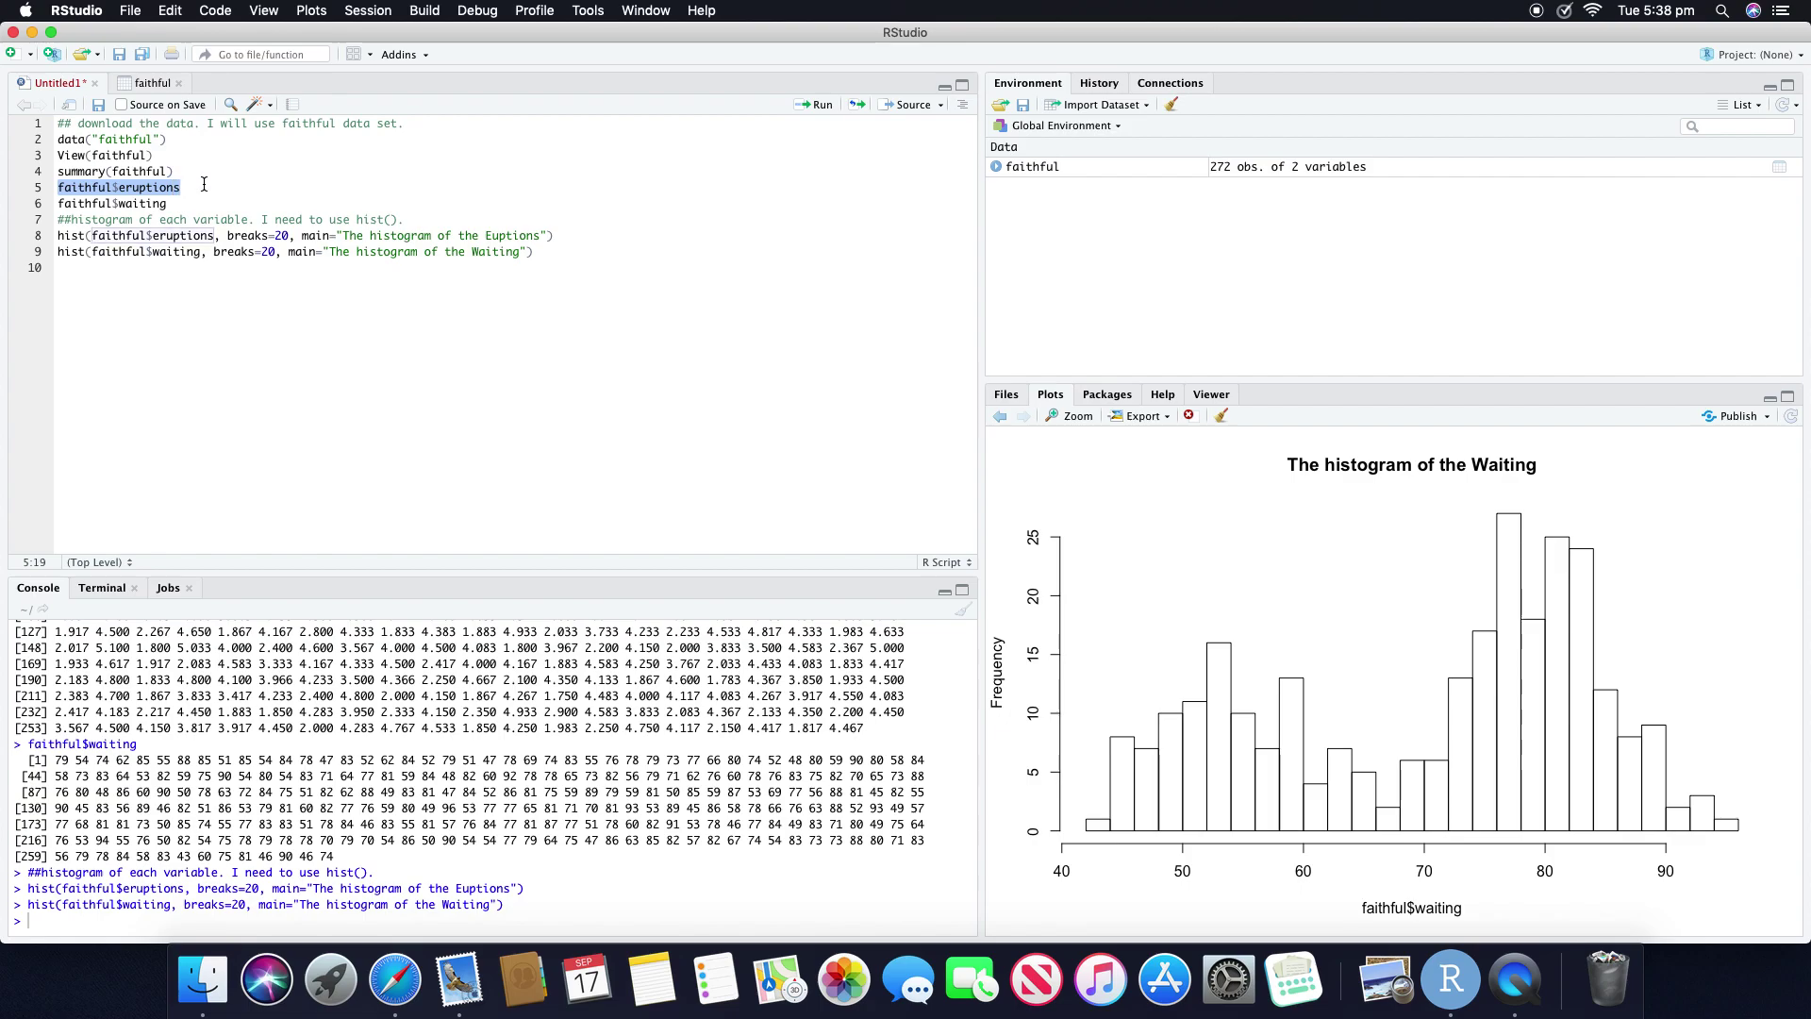
{"action": "left_click", "coordinate": [586, 237]}
- Add the comment "## standard deviation of the varialbes. I will use the sd()." below the histogram calls
{"action": "left_click", "coordinate": [551, 264]}
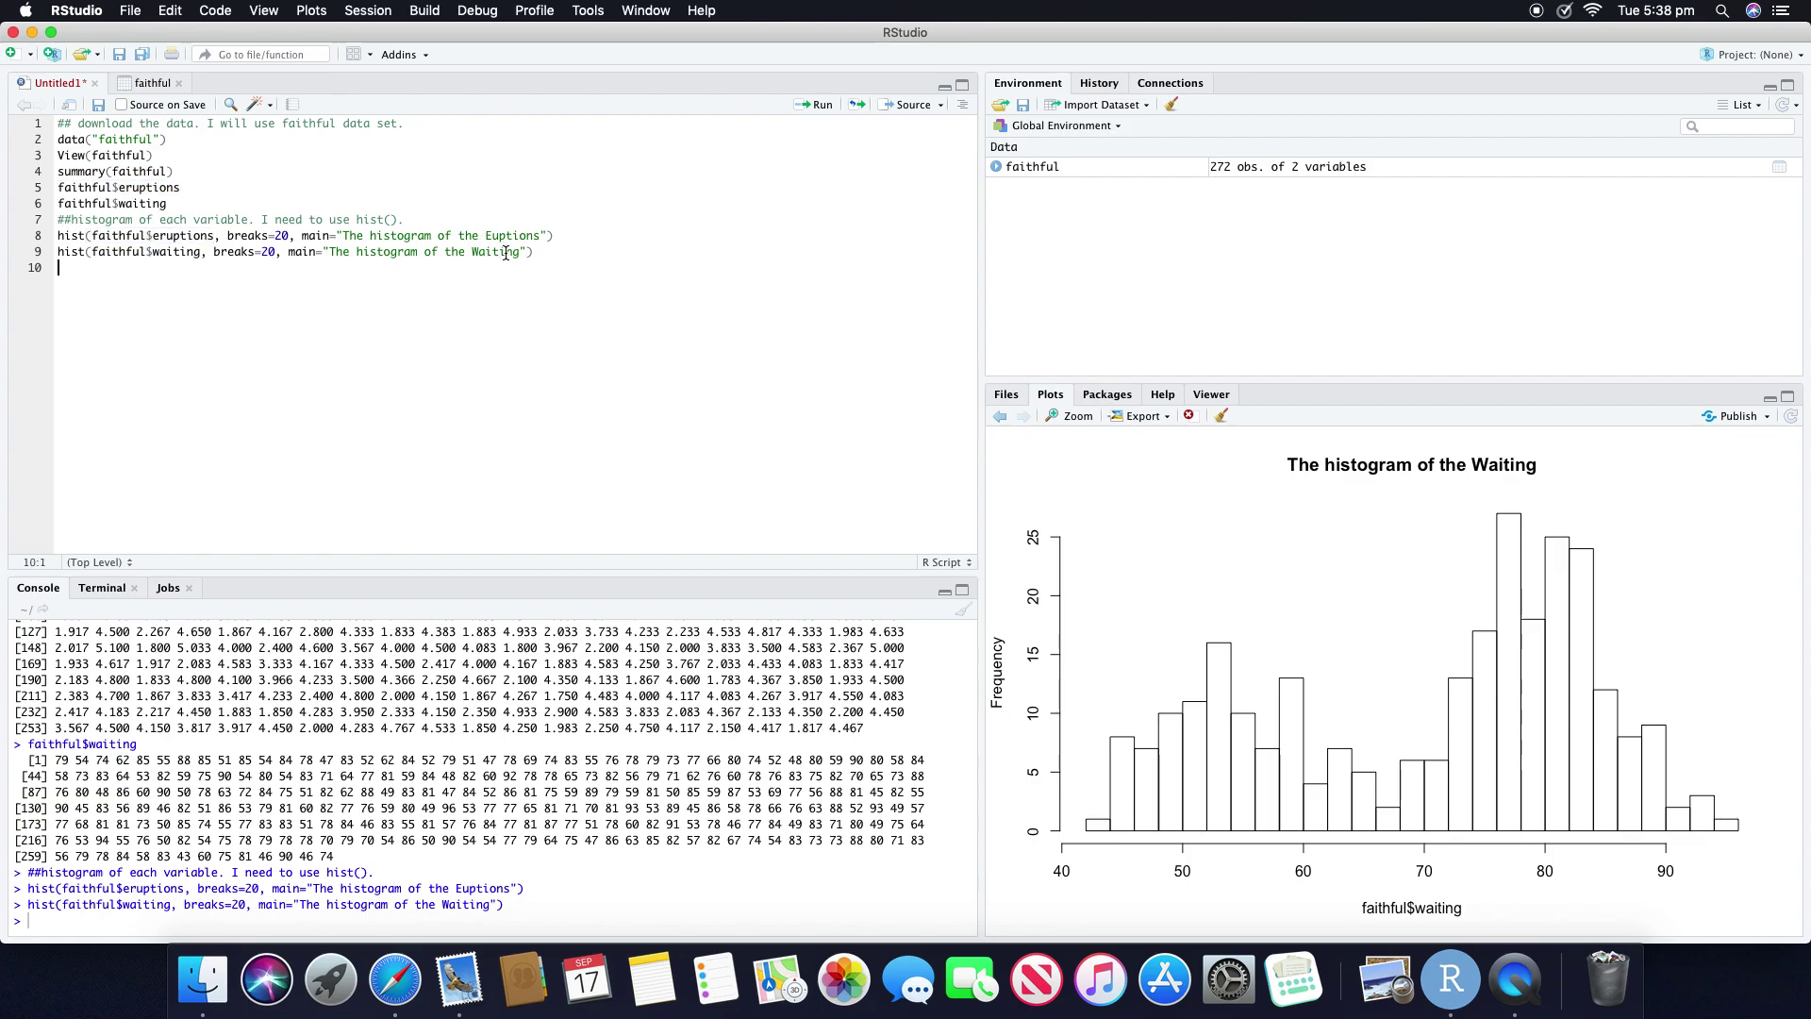
{"action": "type", "text": "## standard deviation of the varialbes."}
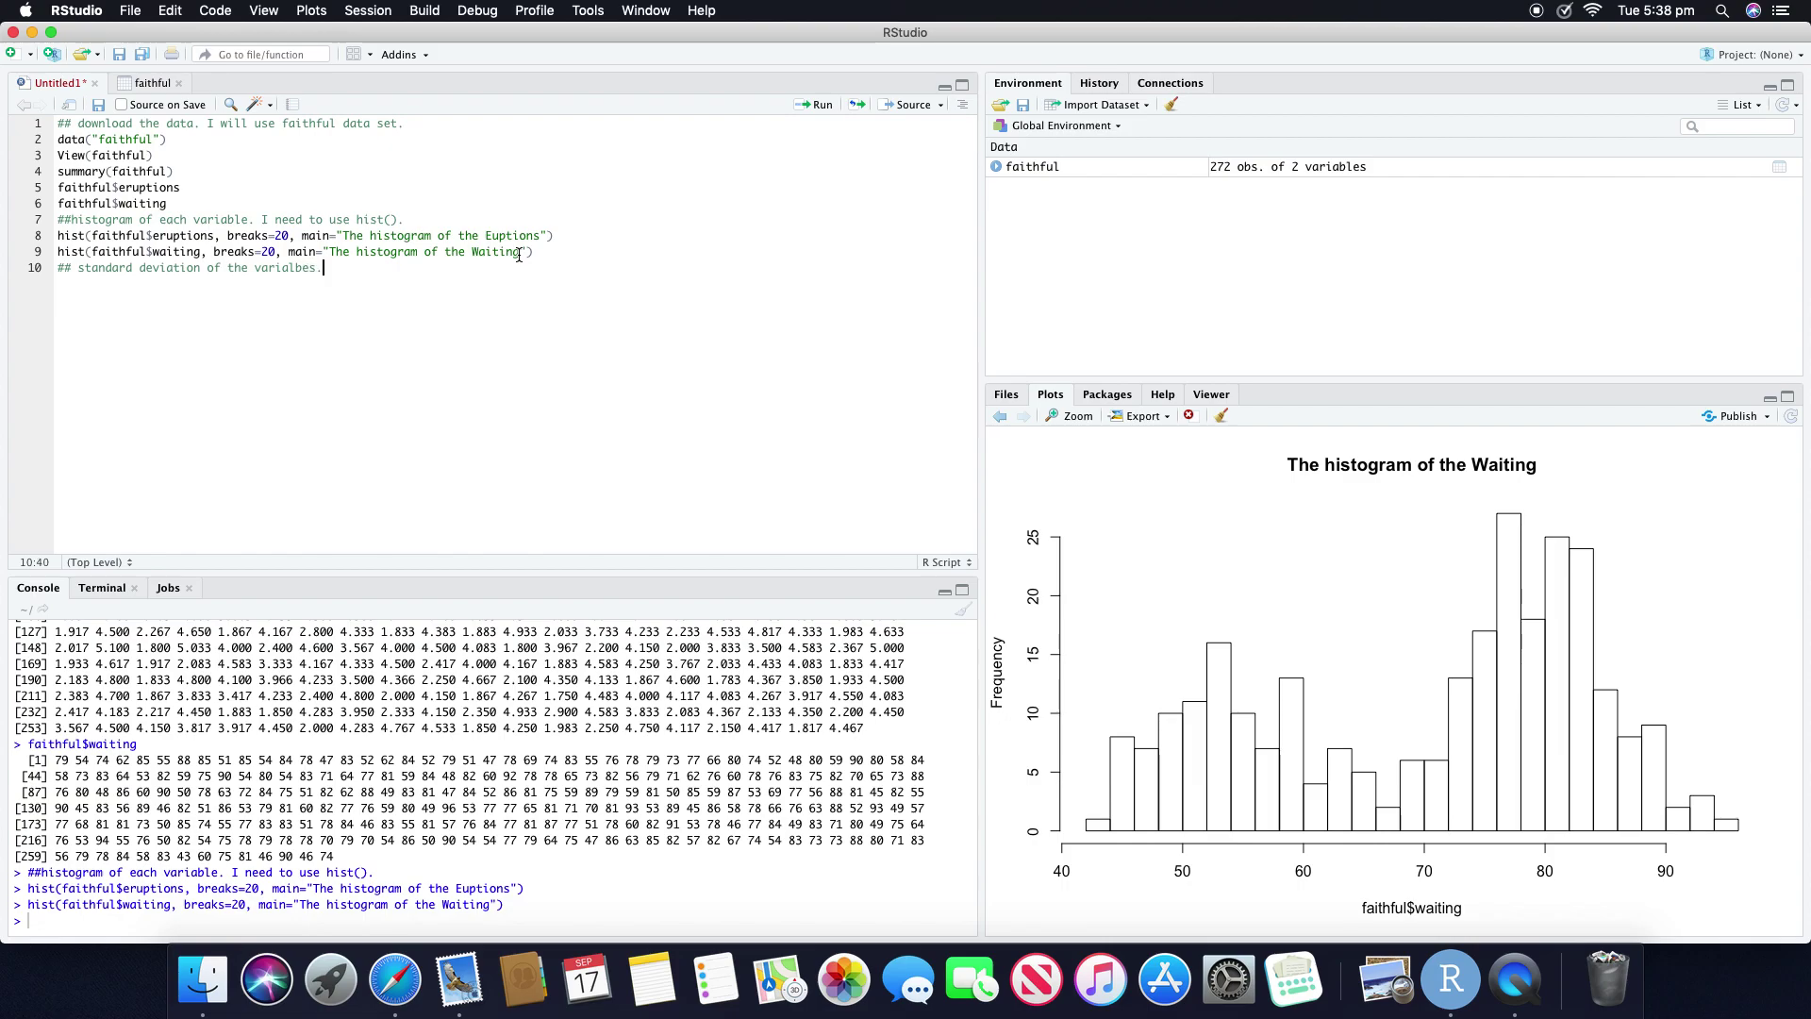
{"action": "key", "text": "Return"}
{"action": "left_click", "coordinate": [415, 267]}
{"action": "type", "text": "I will use t"}
{"action": "type", "text": "he sd()"}
{"action": "type", "text": "/"}
{"action": "type", "text": "."}
{"action": "left_click_drag", "start_coordinate": [430, 269], "coordinate": [453, 269]}
- Write sd(faithful$eruptions) below the standard deviation comment, reusing the variable reference from line 5, and run it
{"action": "left_click", "coordinate": [128, 289]}
{"action": "type", "text": "sd("}
{"action": "left_click_drag", "start_coordinate": [58, 187], "coordinate": [202, 188]}
{"action": "key", "text": "super+c"}
{"action": "left_click", "coordinate": [75, 284]}
{"action": "key", "text": "super+v"}
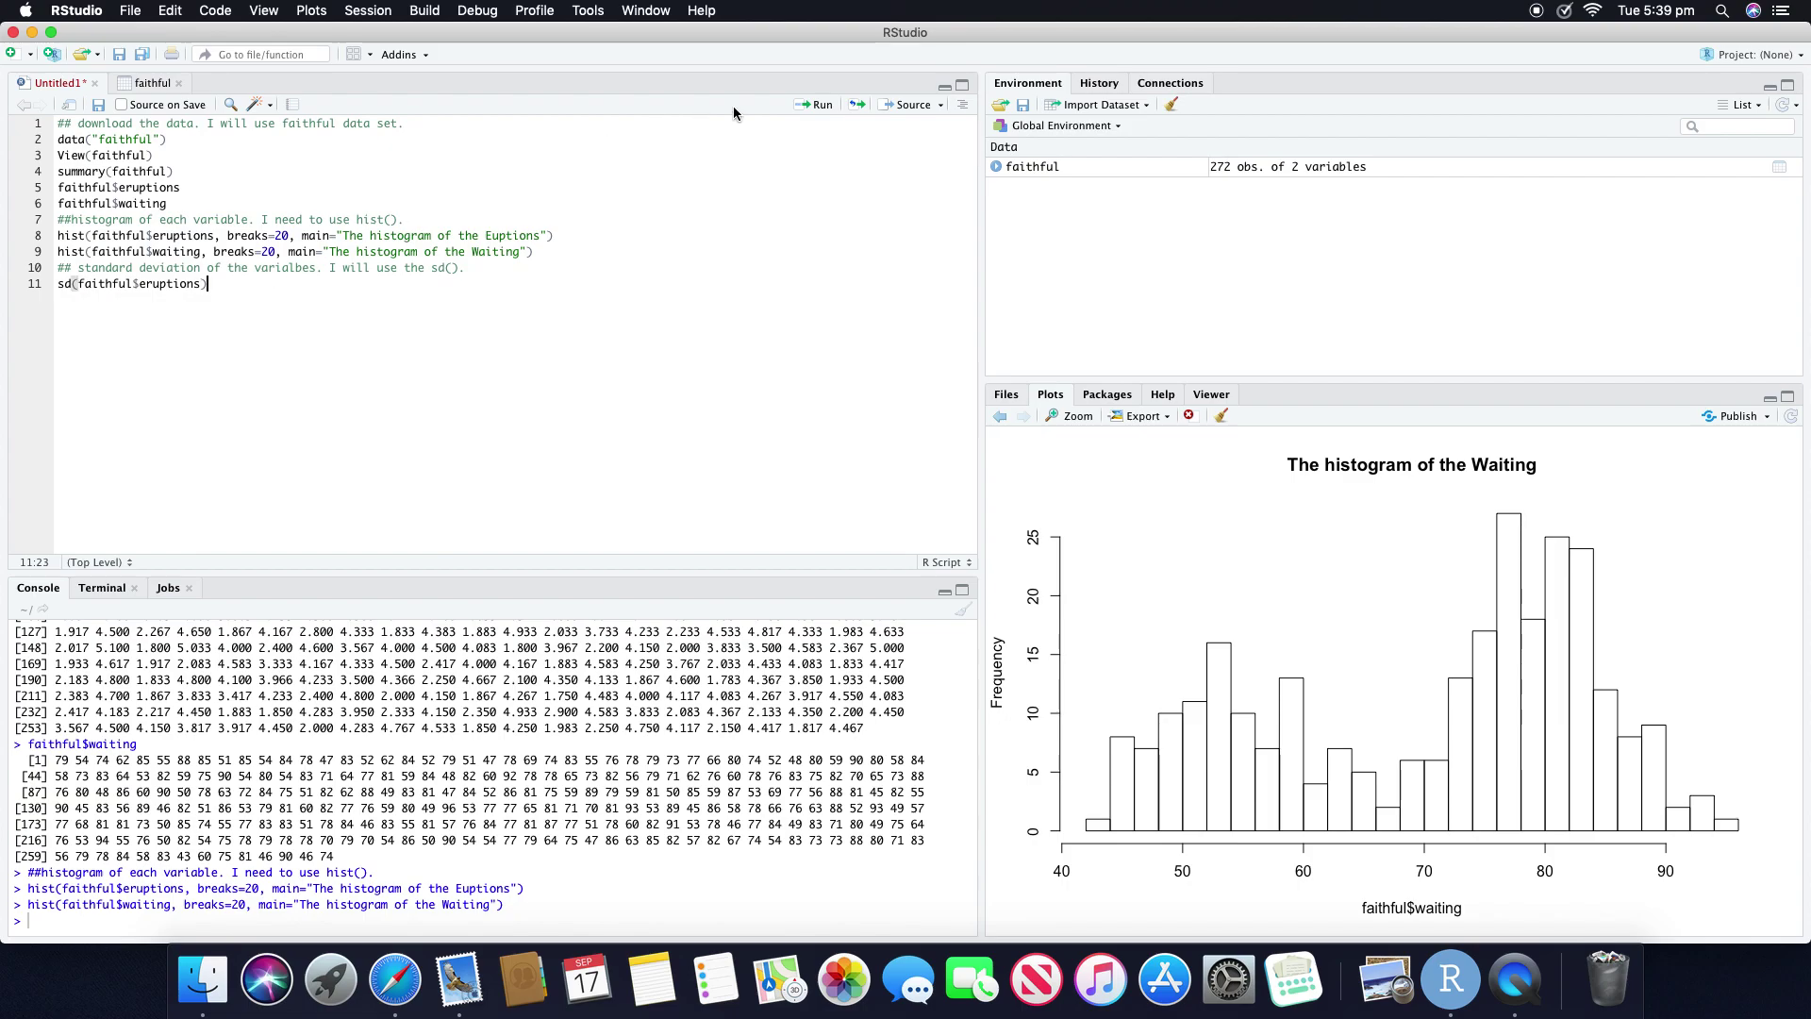
{"action": "left_click", "coordinate": [821, 105]}
{"action": "left_click_drag", "start_coordinate": [40, 905], "coordinate": [97, 904]}
- Copy the sd(faithful$eruptions) line onto the script's next line
{"action": "left_click", "coordinate": [69, 303]}
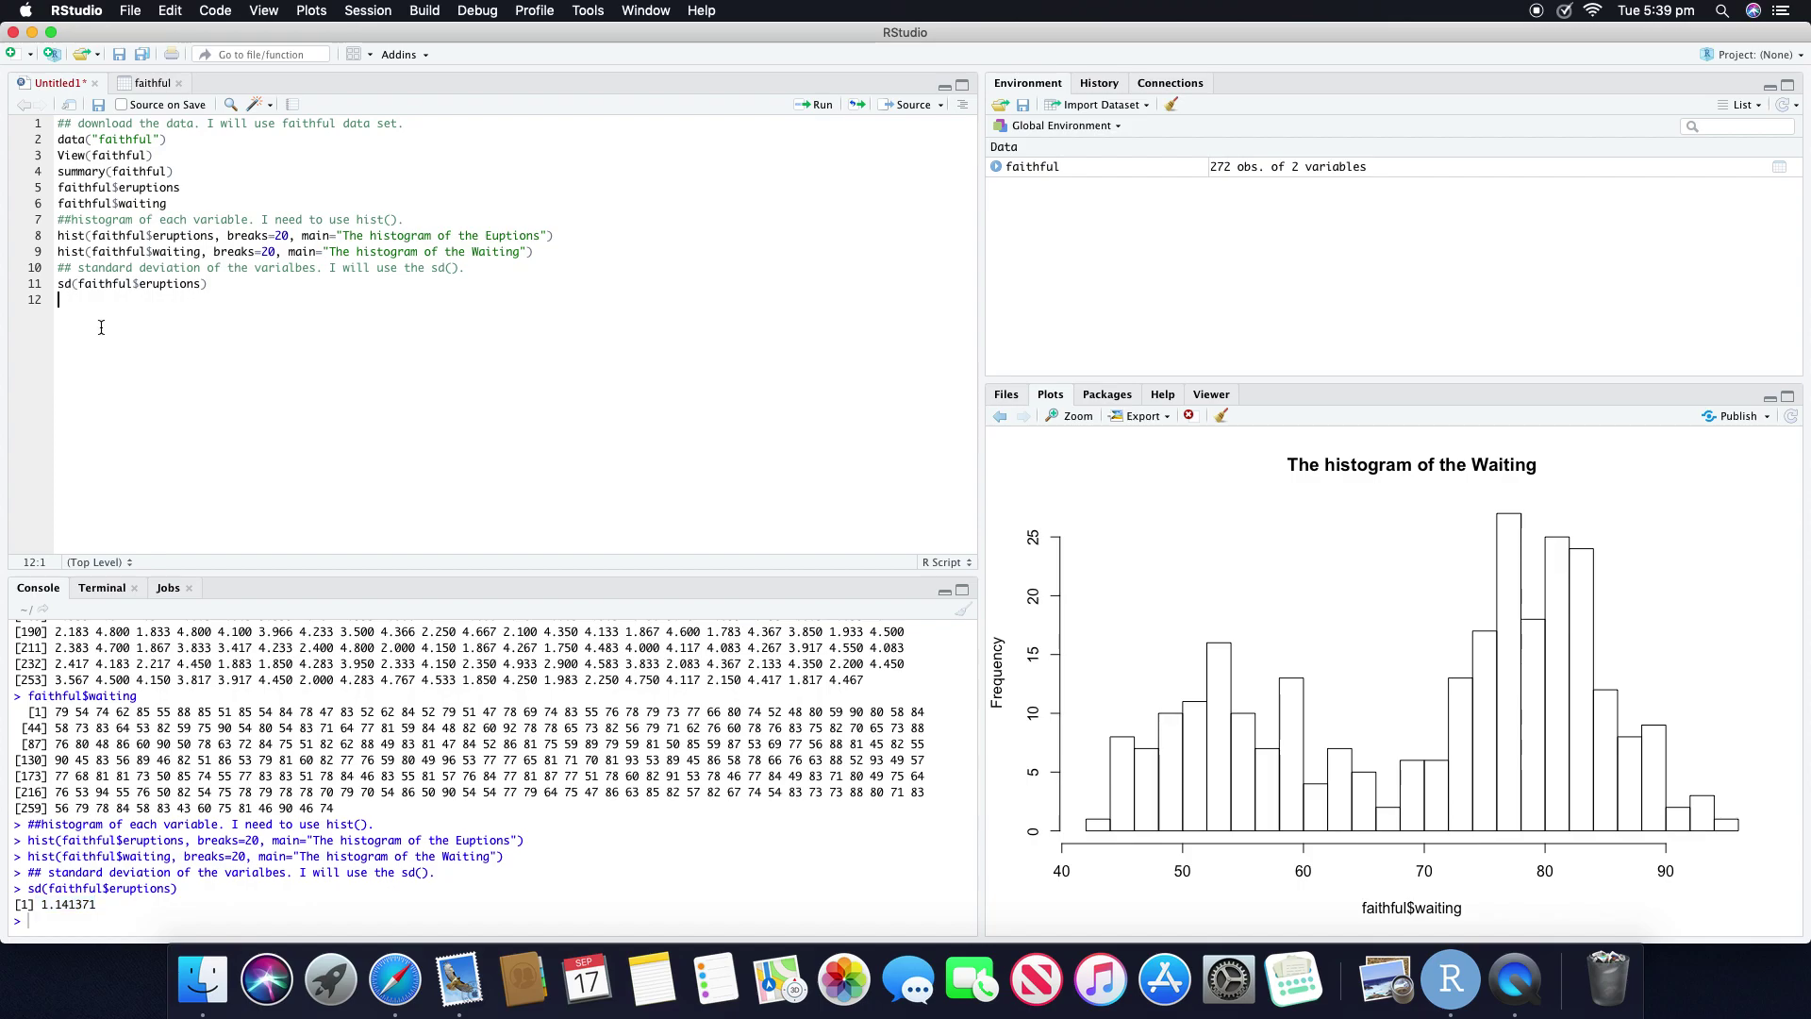
{"action": "left_click_drag", "start_coordinate": [60, 283], "coordinate": [234, 283]}
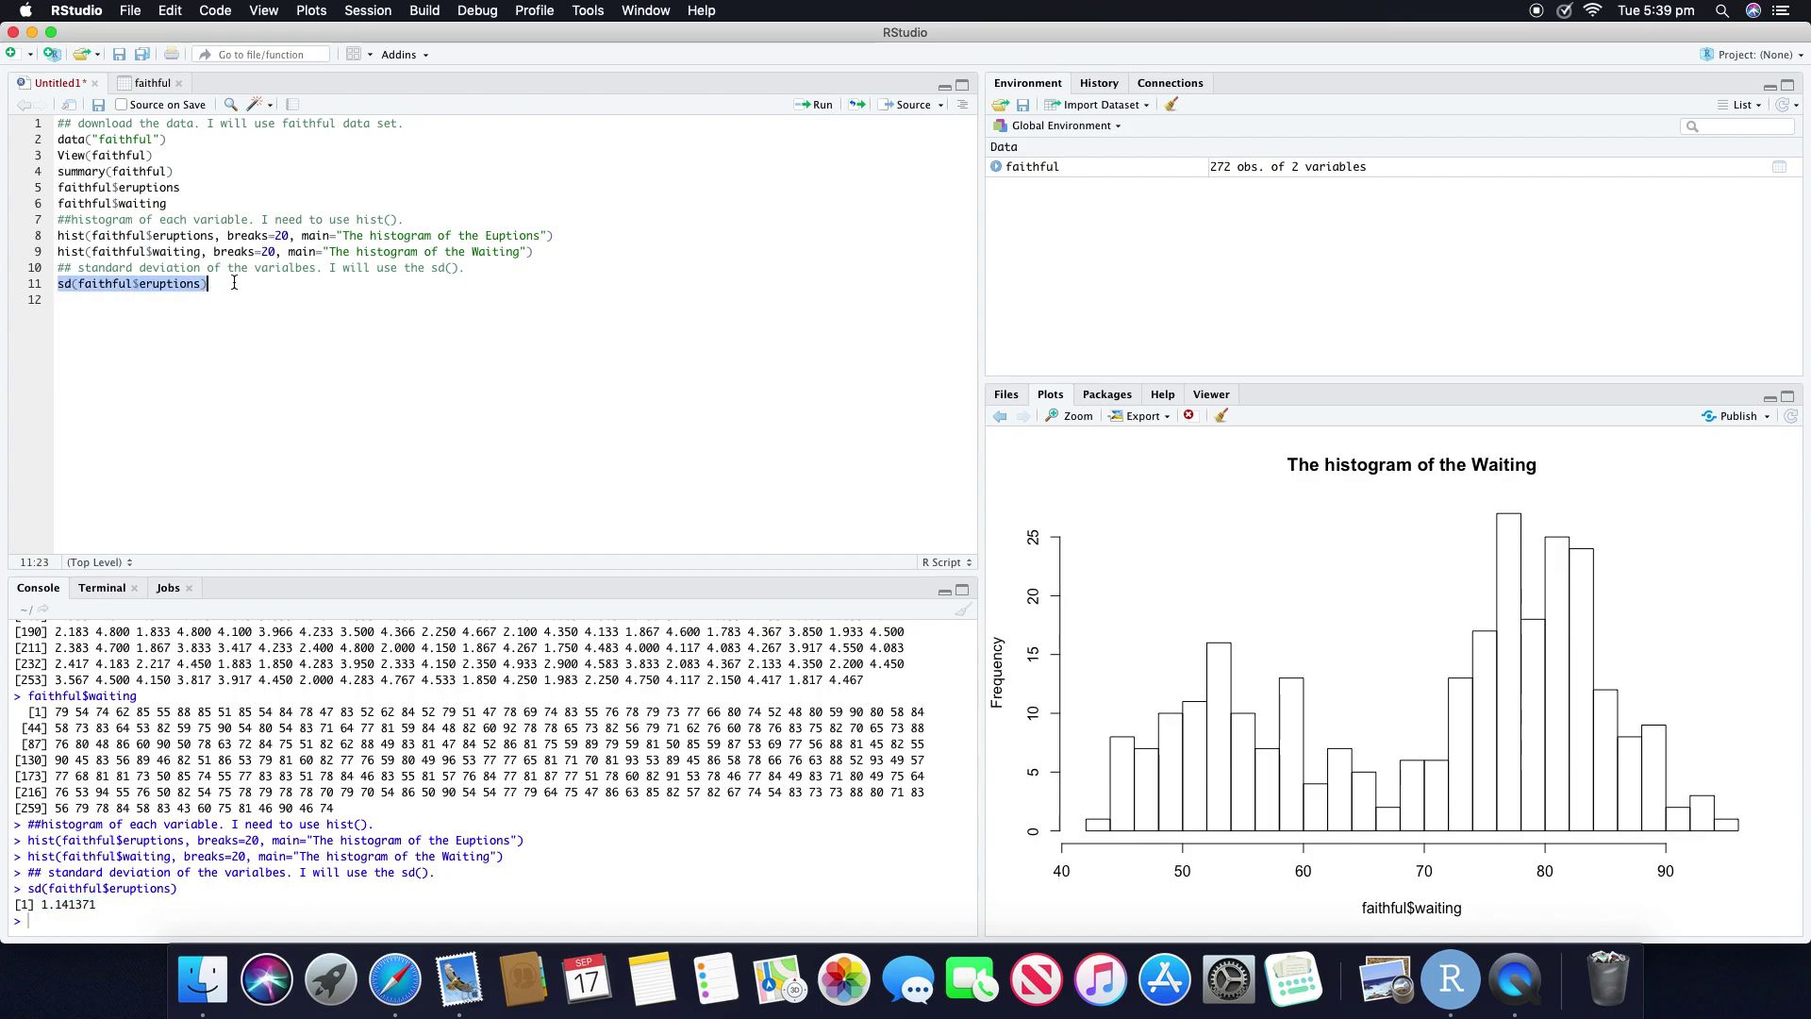
{"action": "key", "text": "super+c"}
{"action": "left_click", "coordinate": [117, 315]}
{"action": "key", "text": "super+v"}
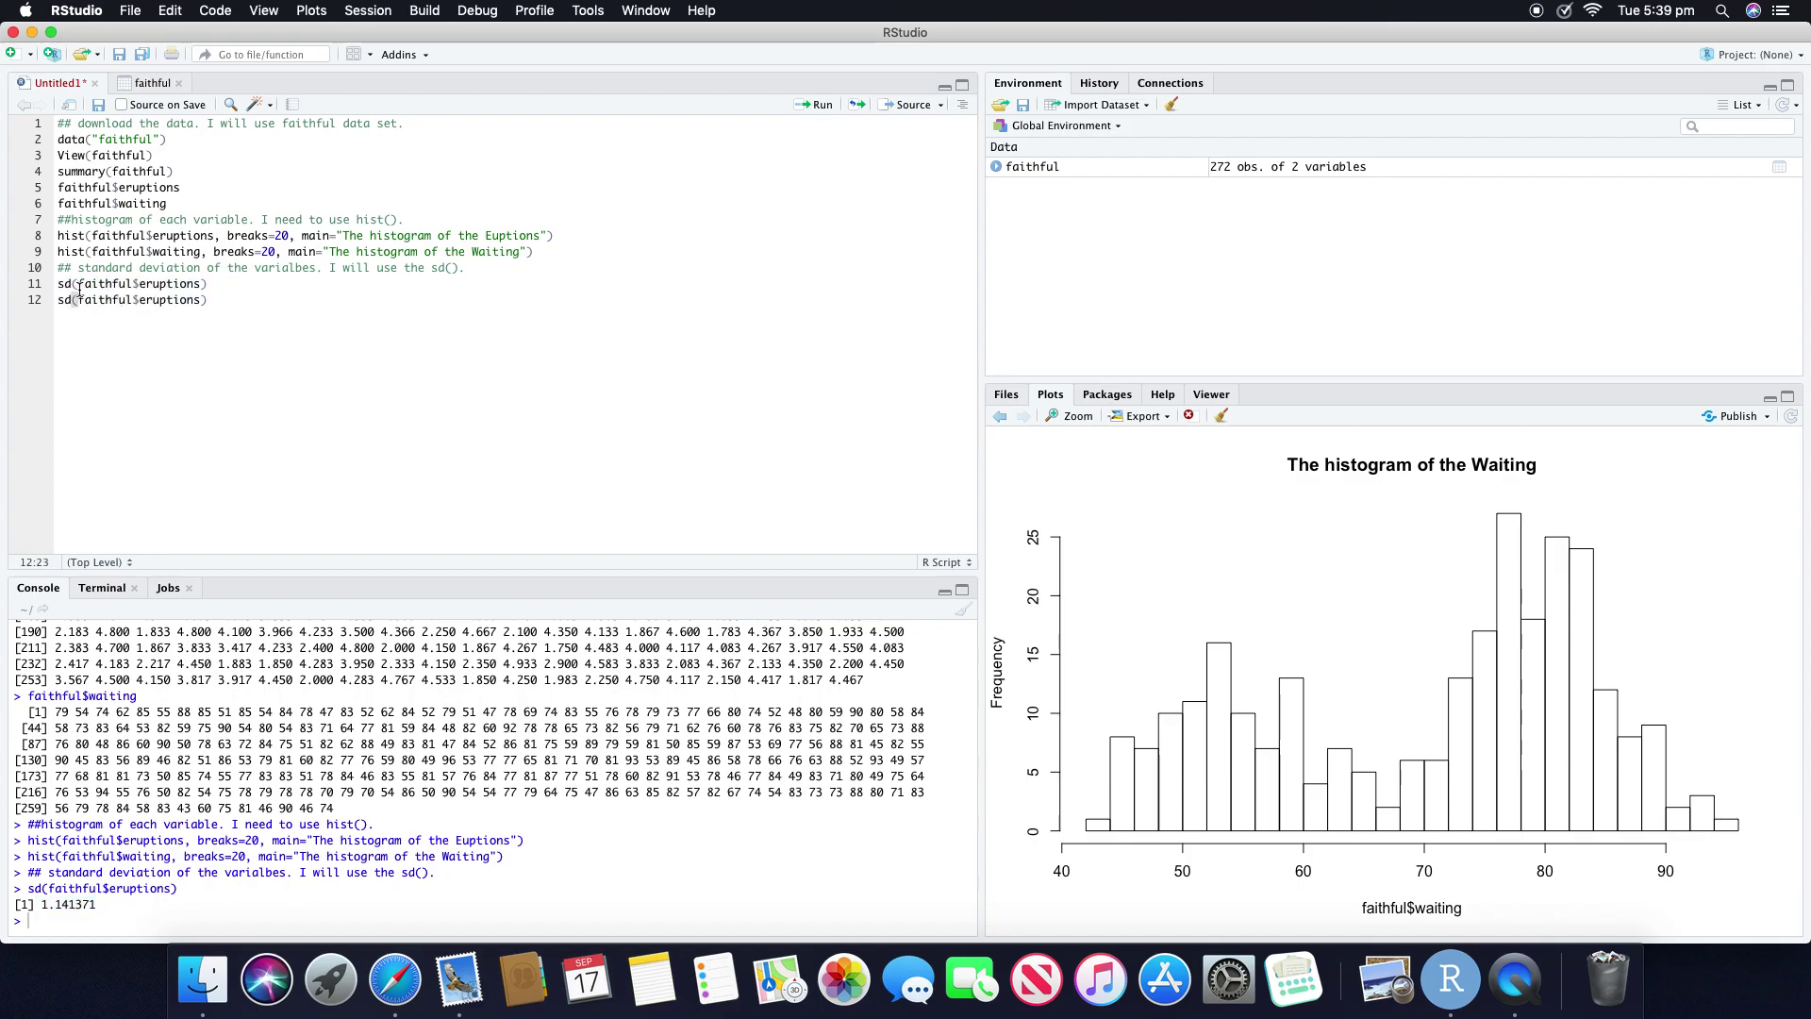
- Change the copied sd() call to sd(faithful$waiting) and run it to compute the standard deviation
{"action": "left_click_drag", "start_coordinate": [133, 300], "coordinate": [198, 298]}
{"action": "key", "text": "BackSpace"}
{"action": "type", "text": "$wa"}
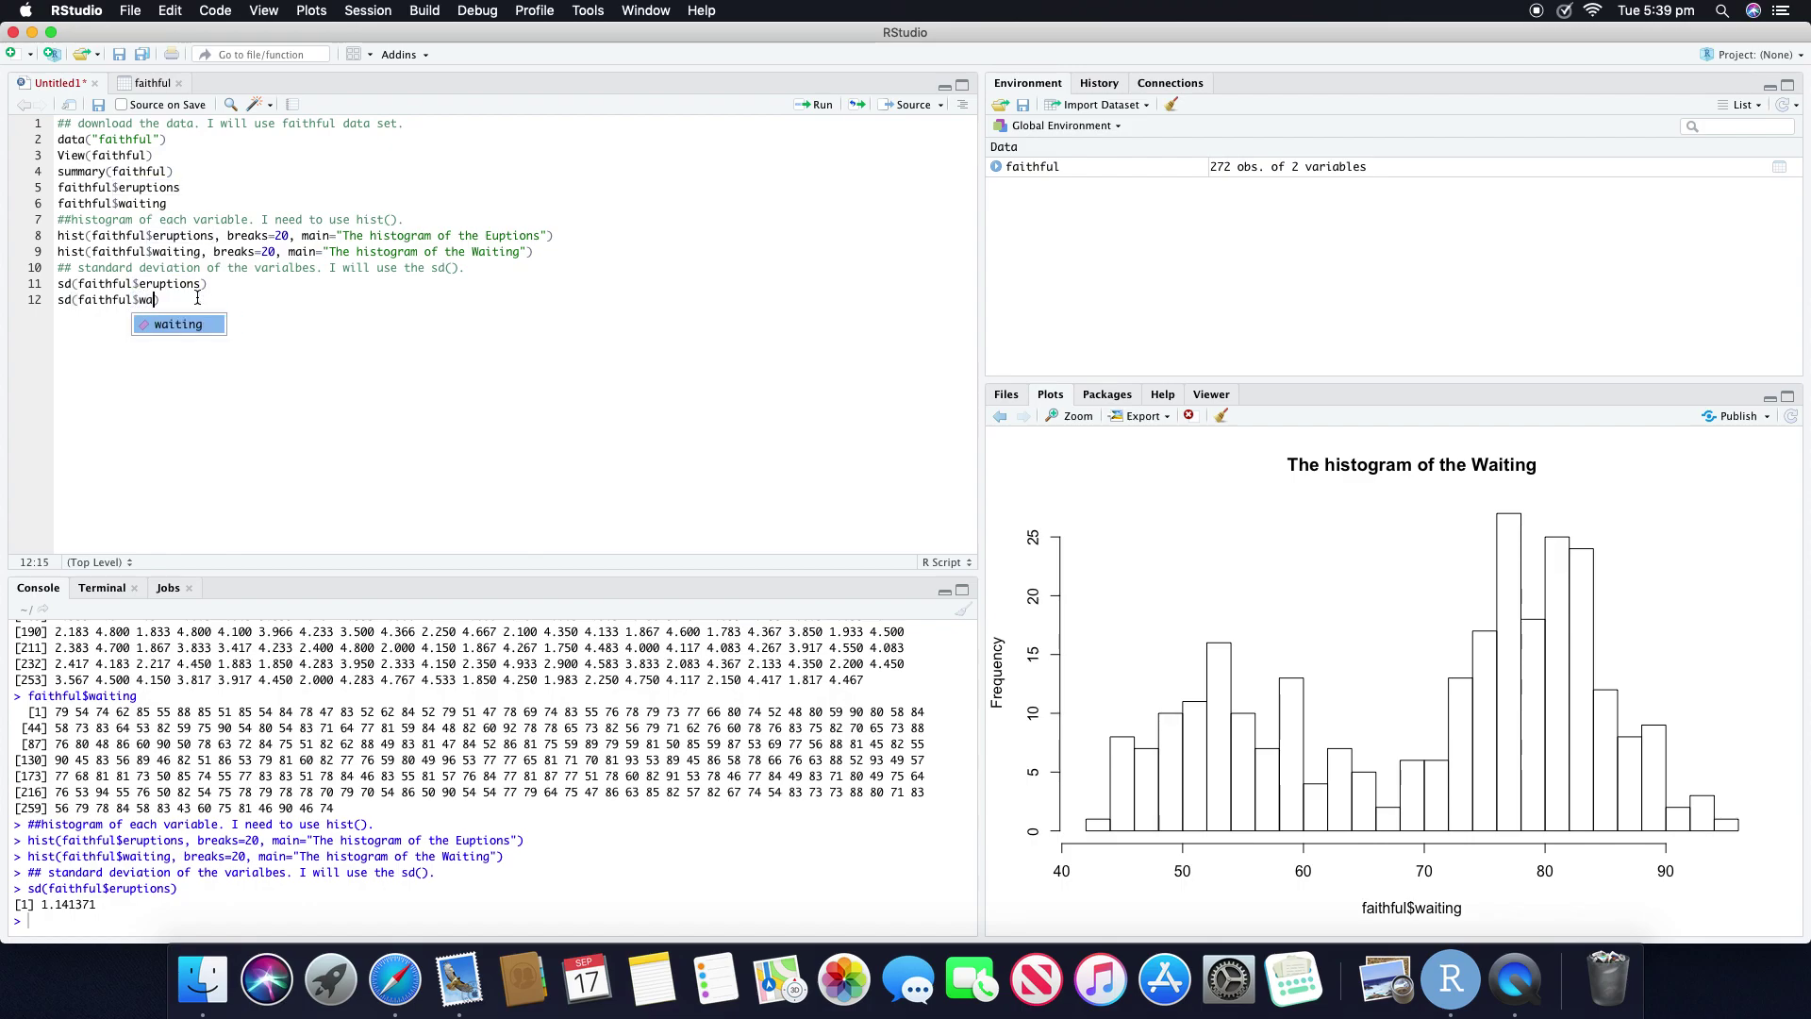
{"action": "key", "text": "Tab"}
{"action": "key", "text": "End"}
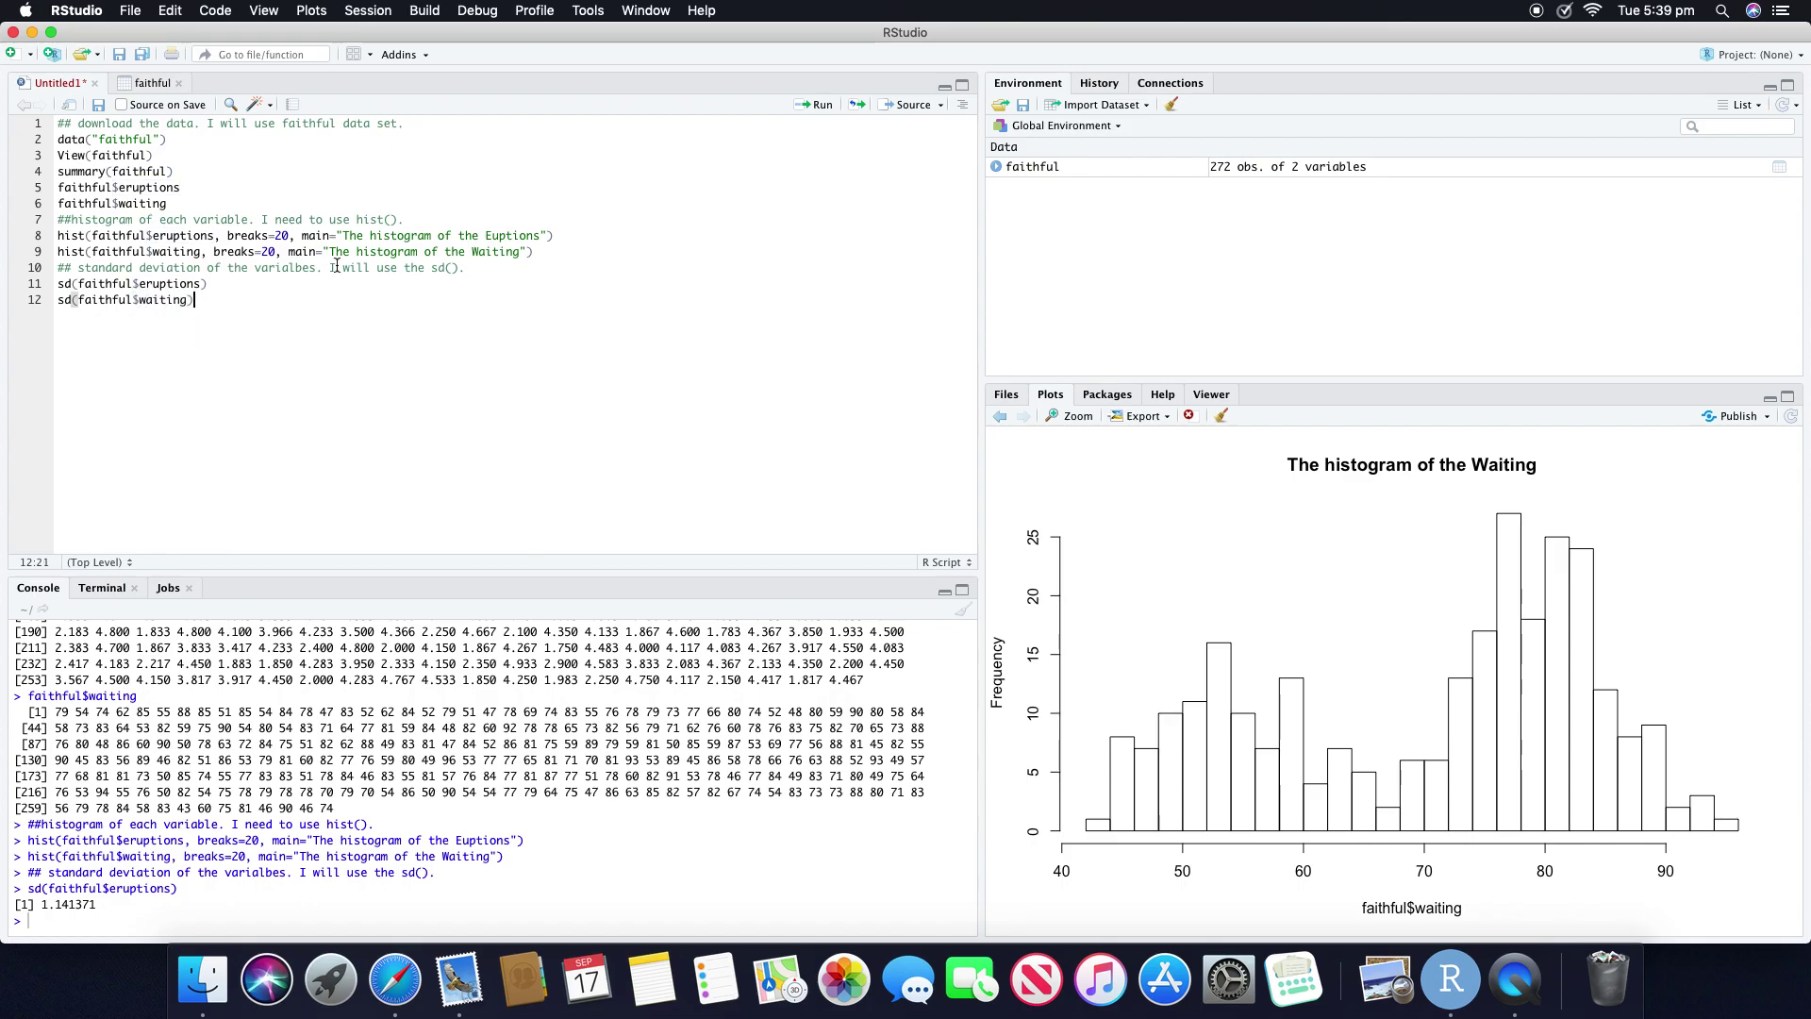
{"action": "left_click", "coordinate": [807, 110]}
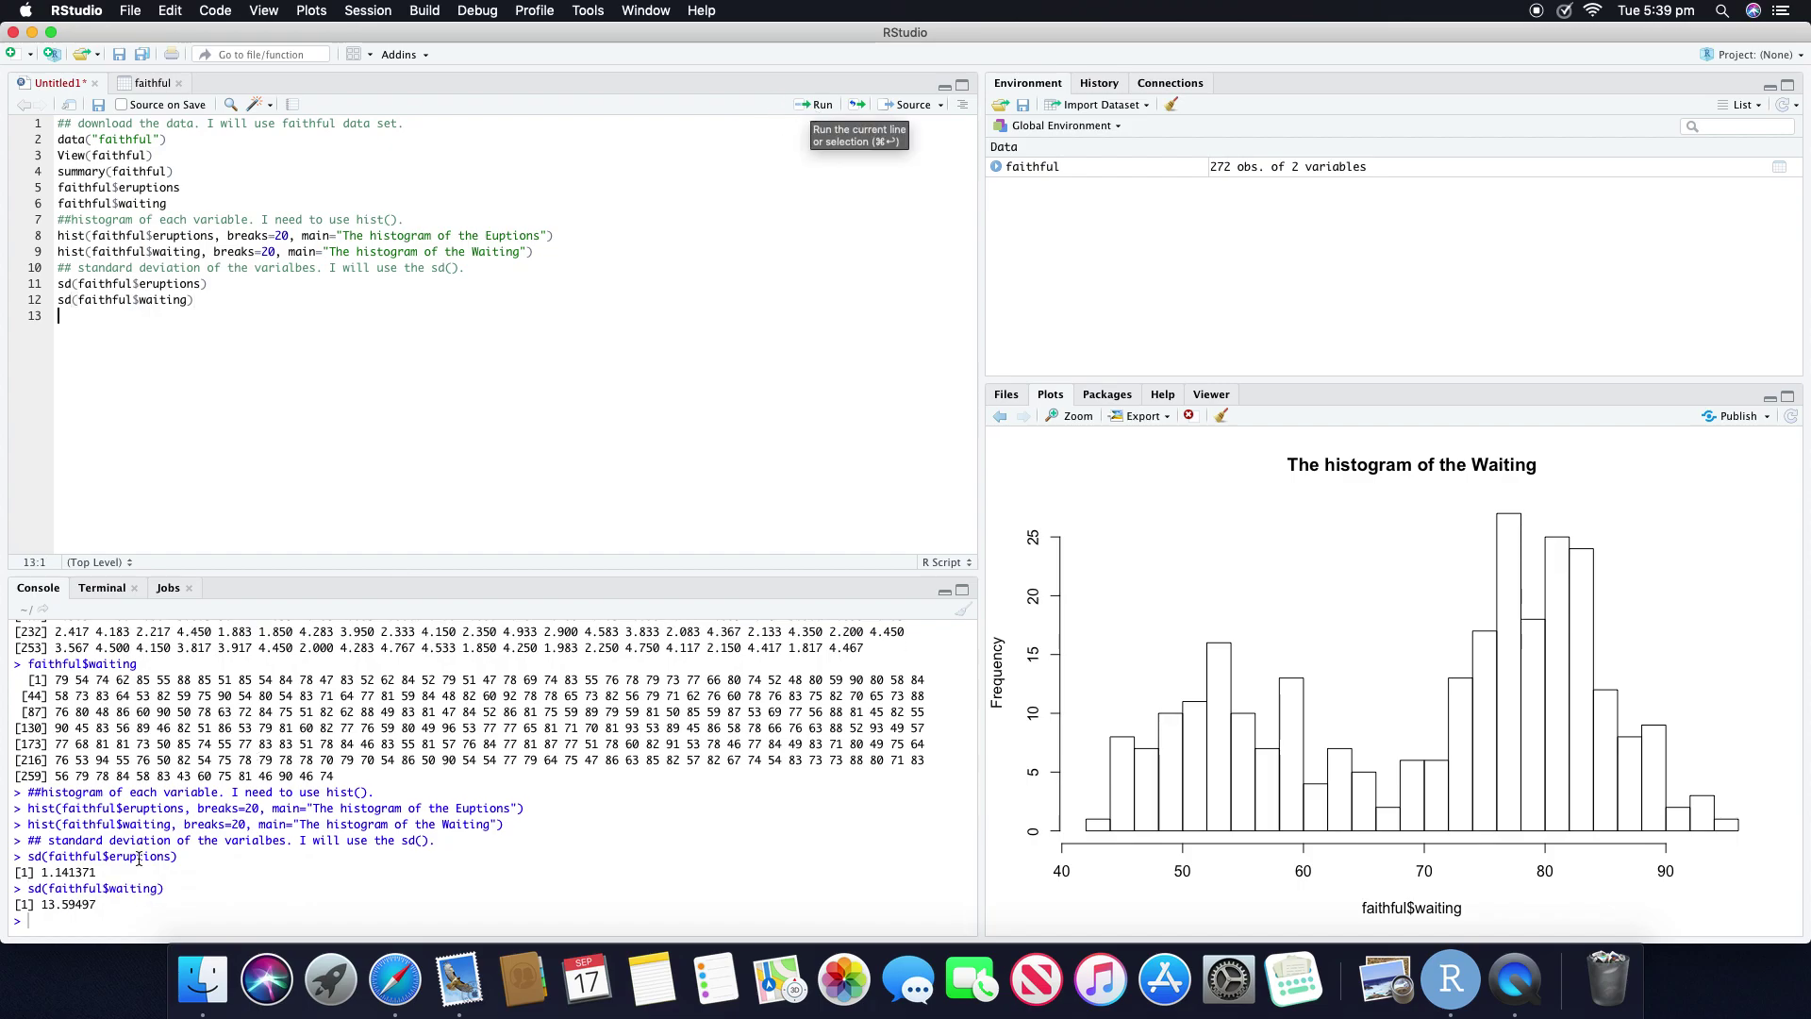
{"action": "left_click_drag", "start_coordinate": [41, 904], "coordinate": [143, 898]}
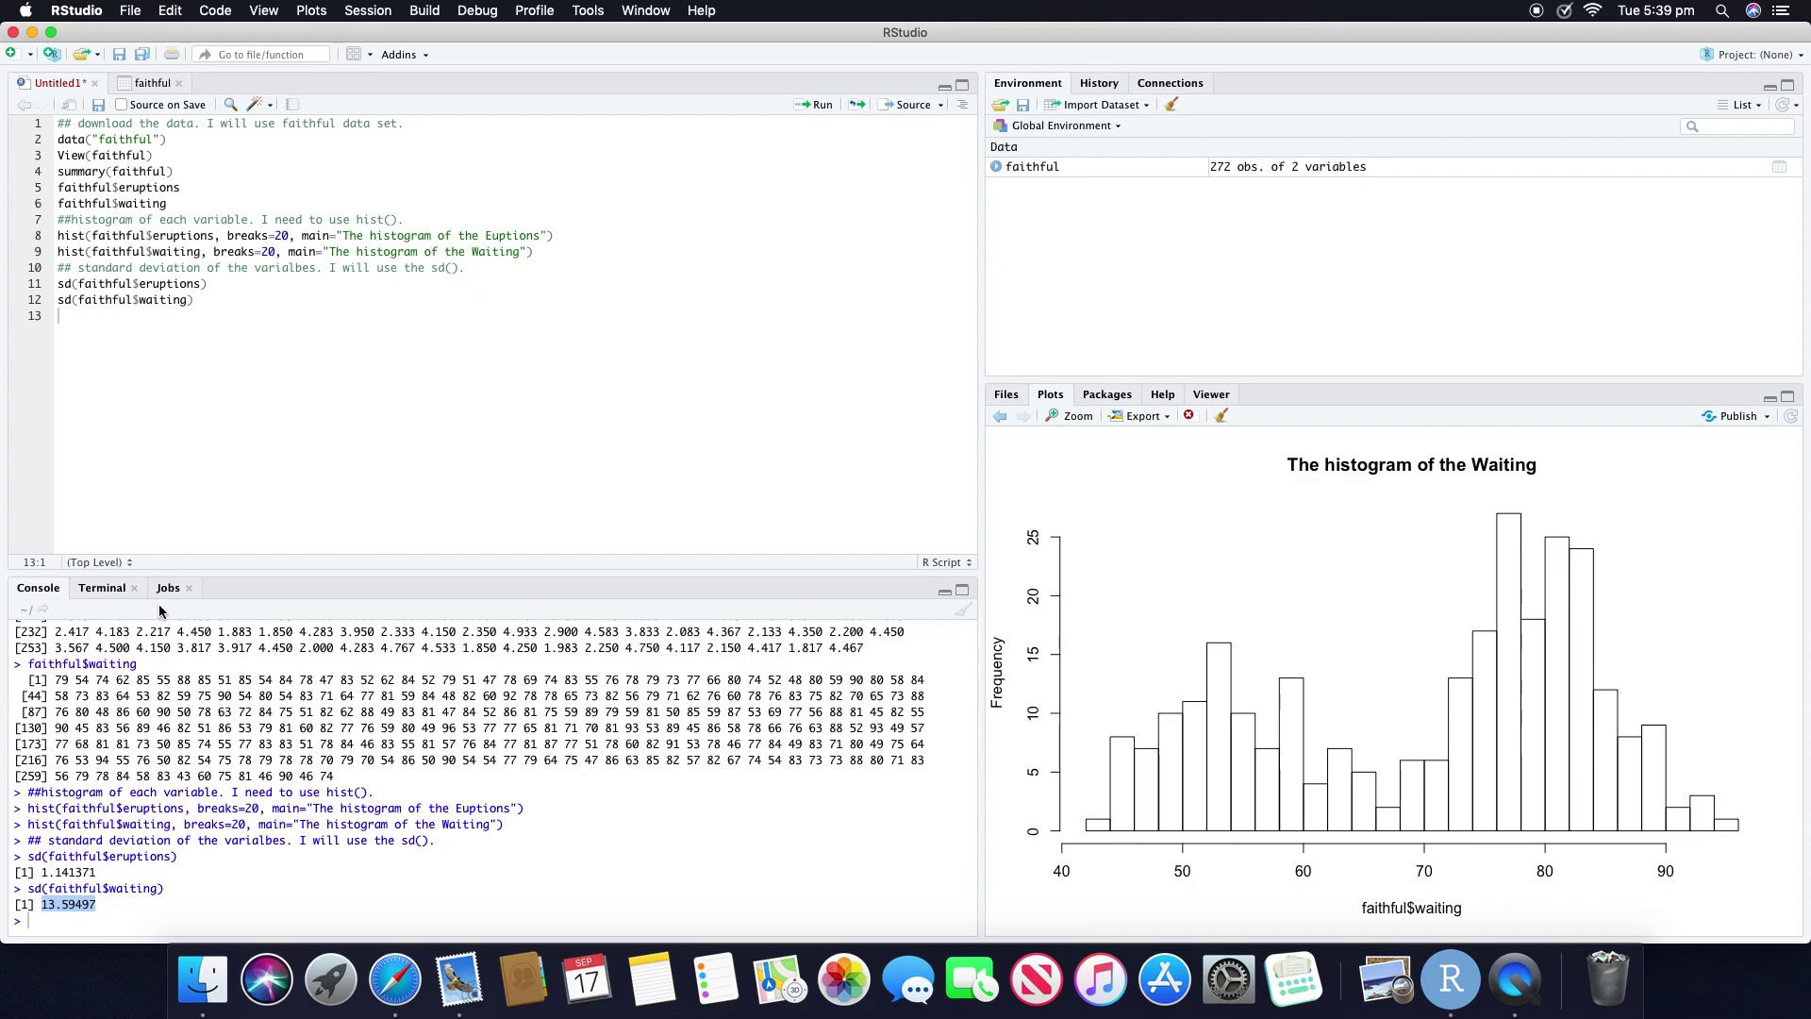
- Add the comment "### variance of each variable. I will use var()." below the sd() calls
{"action": "left_click", "coordinate": [83, 324]}
{"action": "type", "text": "### v"}
{"action": "type", "text": "ariance of each variable"}
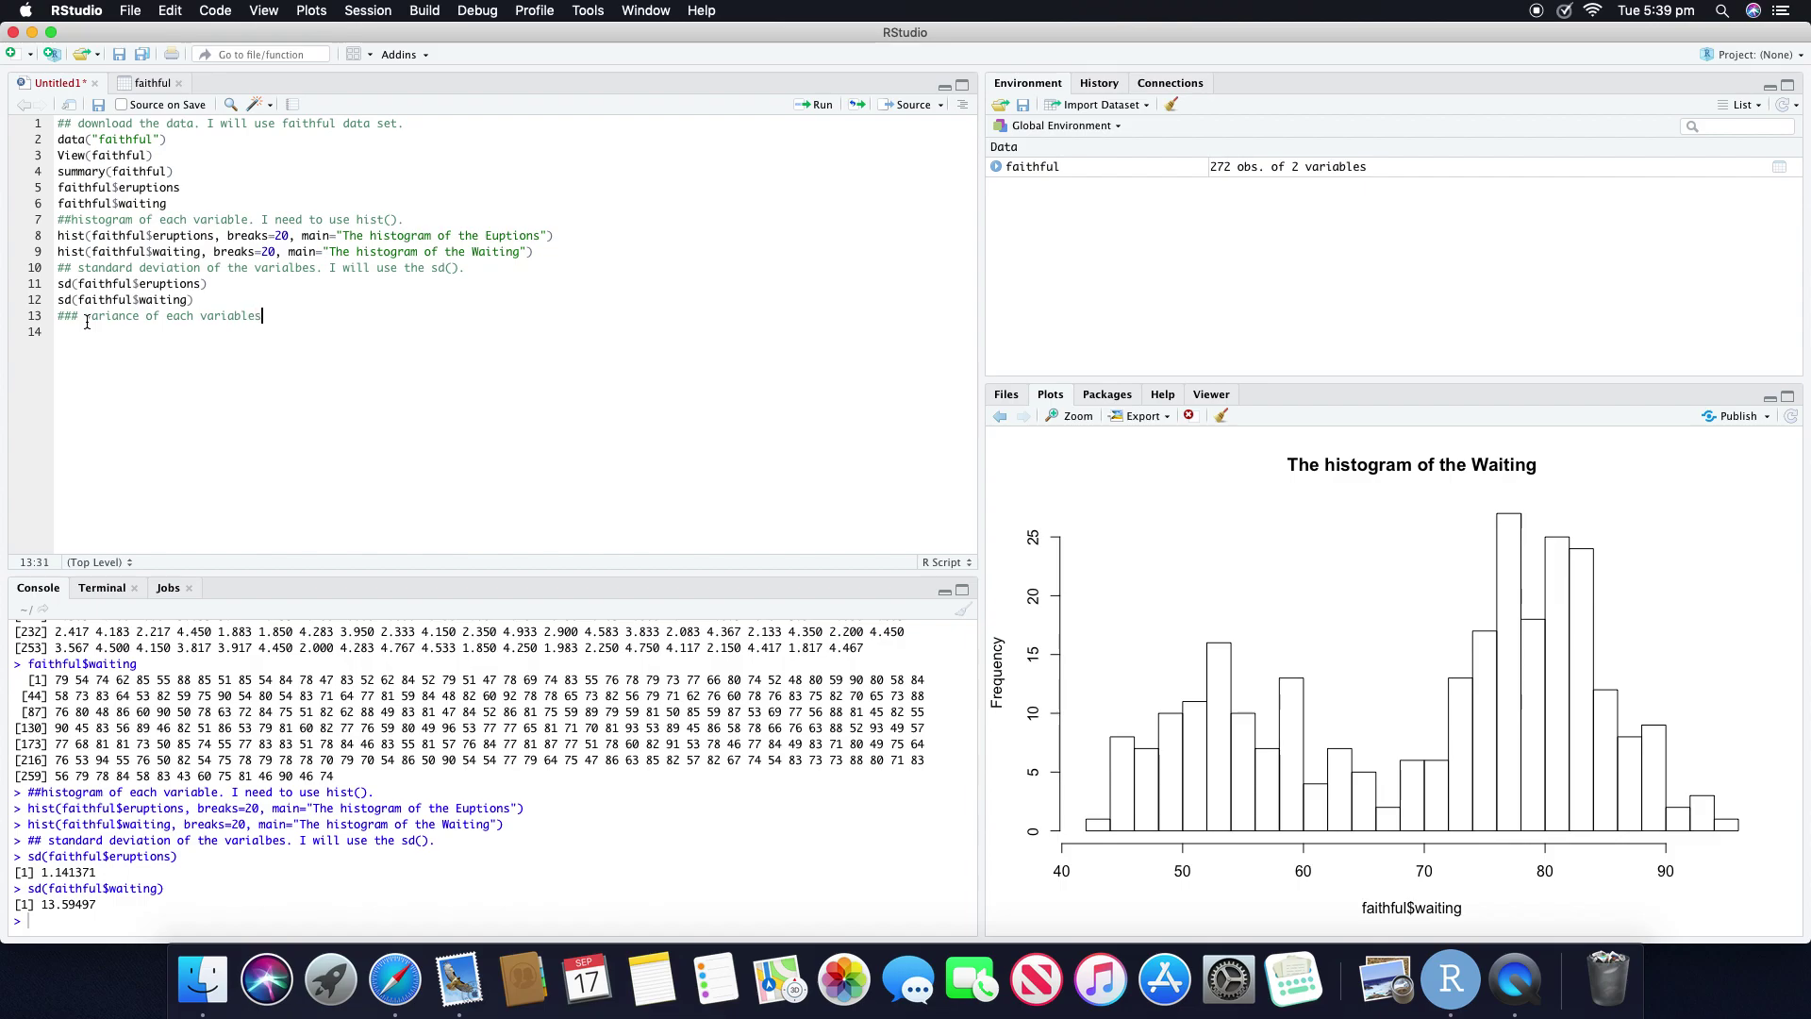
{"action": "type", "text": ". I will use var()."}
- Write var(faithful$eruptions) below the variance comment, reusing the variable reference from the sd() call, and run it
{"action": "left_click", "coordinate": [91, 335]}
{"action": "type", "text": "var("}
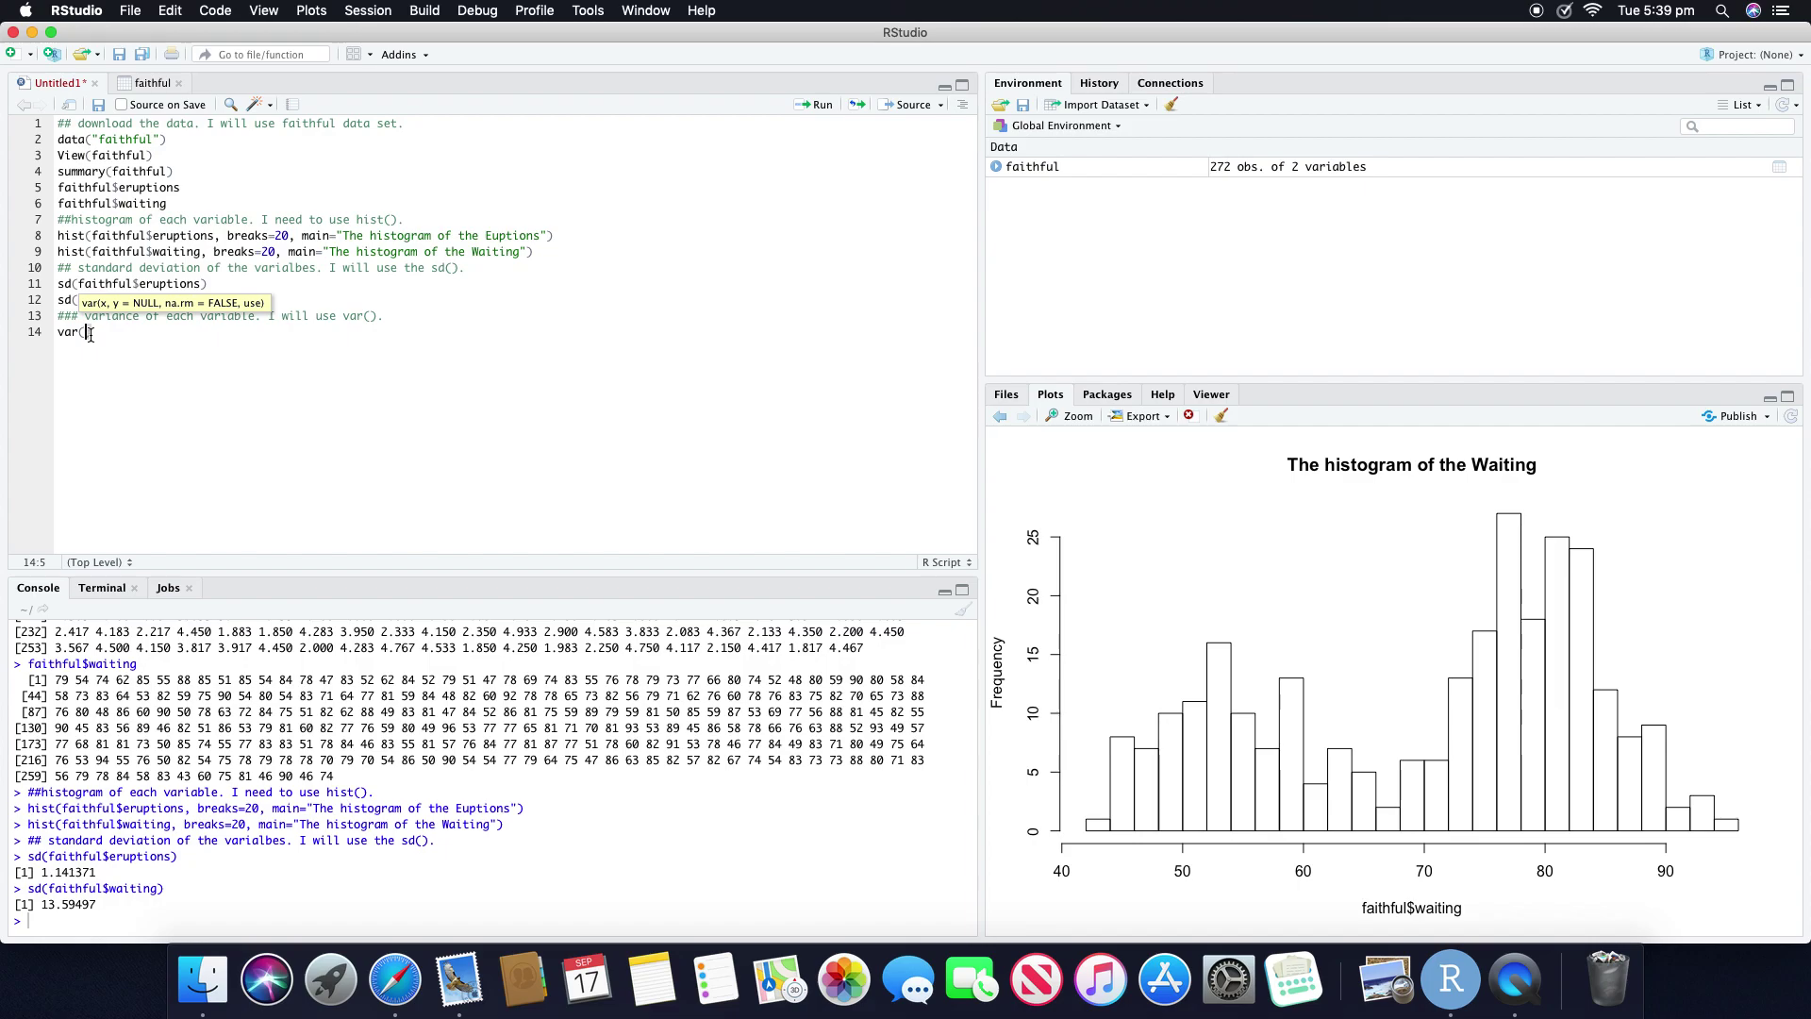
{"action": "left_click_drag", "start_coordinate": [78, 284], "coordinate": [199, 284]}
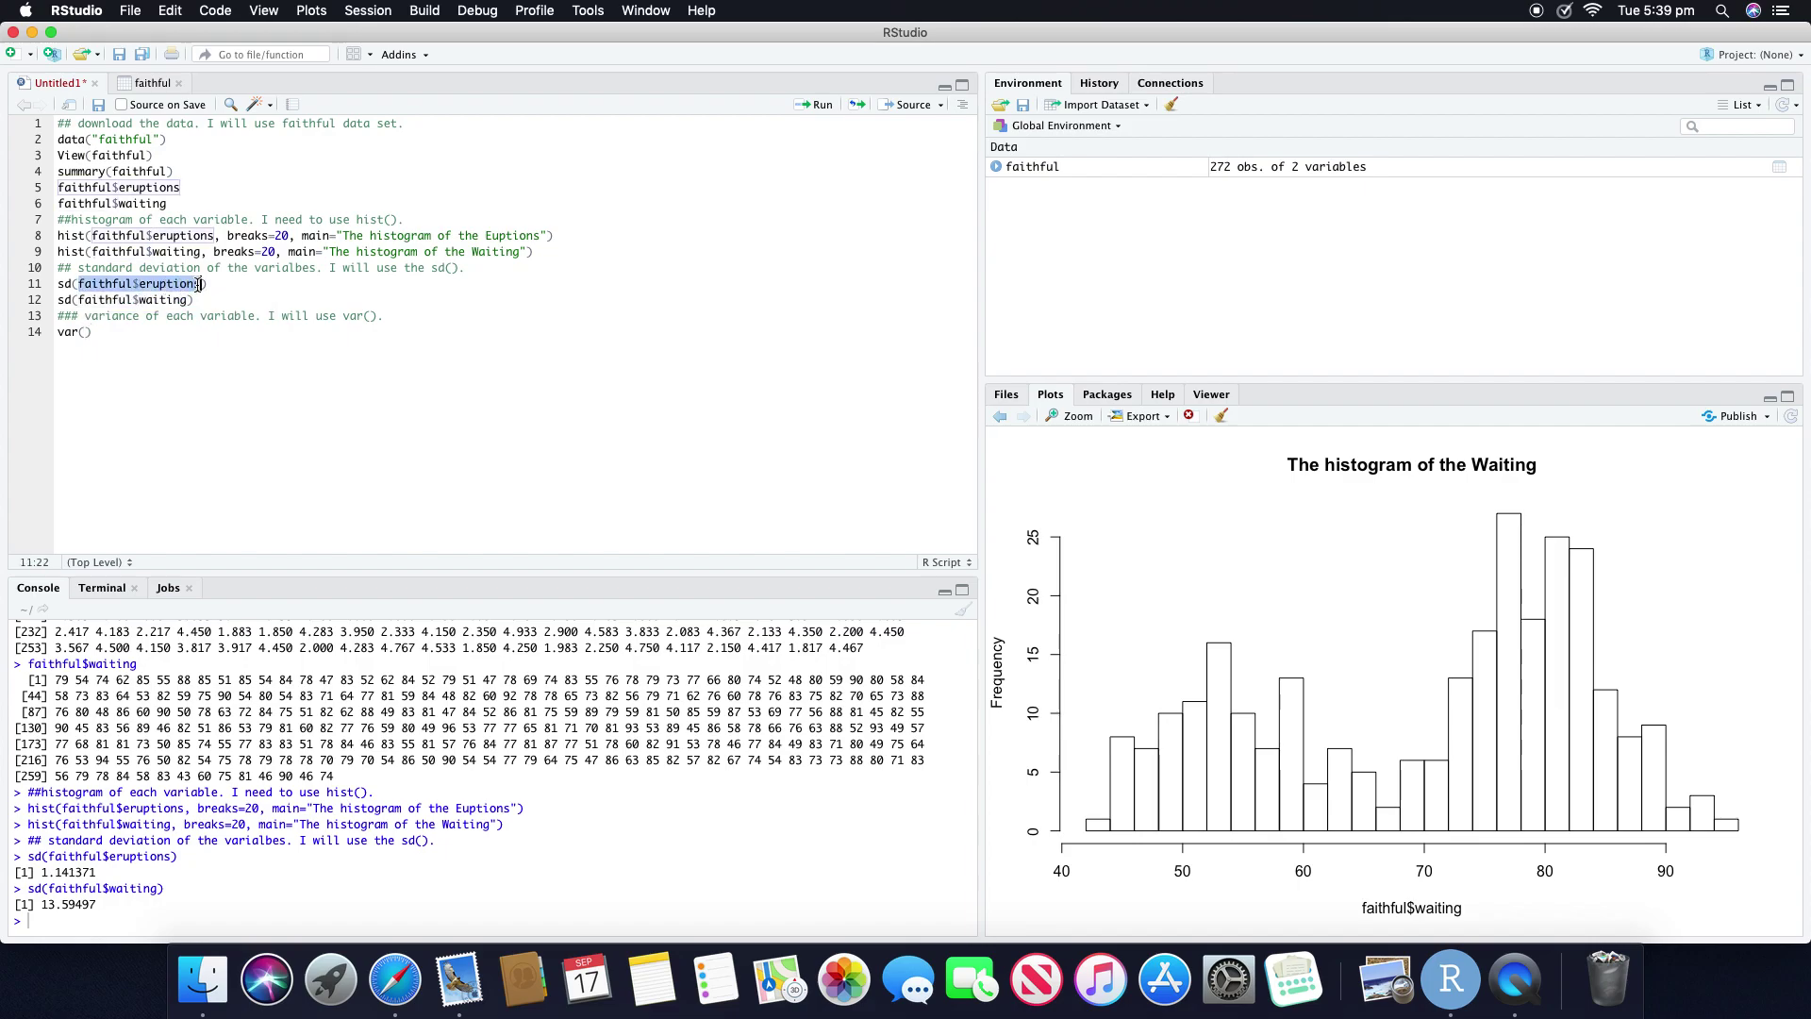
{"action": "key", "text": "super+c"}
{"action": "left_click", "coordinate": [85, 331]}
{"action": "key", "text": "super+v"}
{"action": "left_click", "coordinate": [817, 104]}
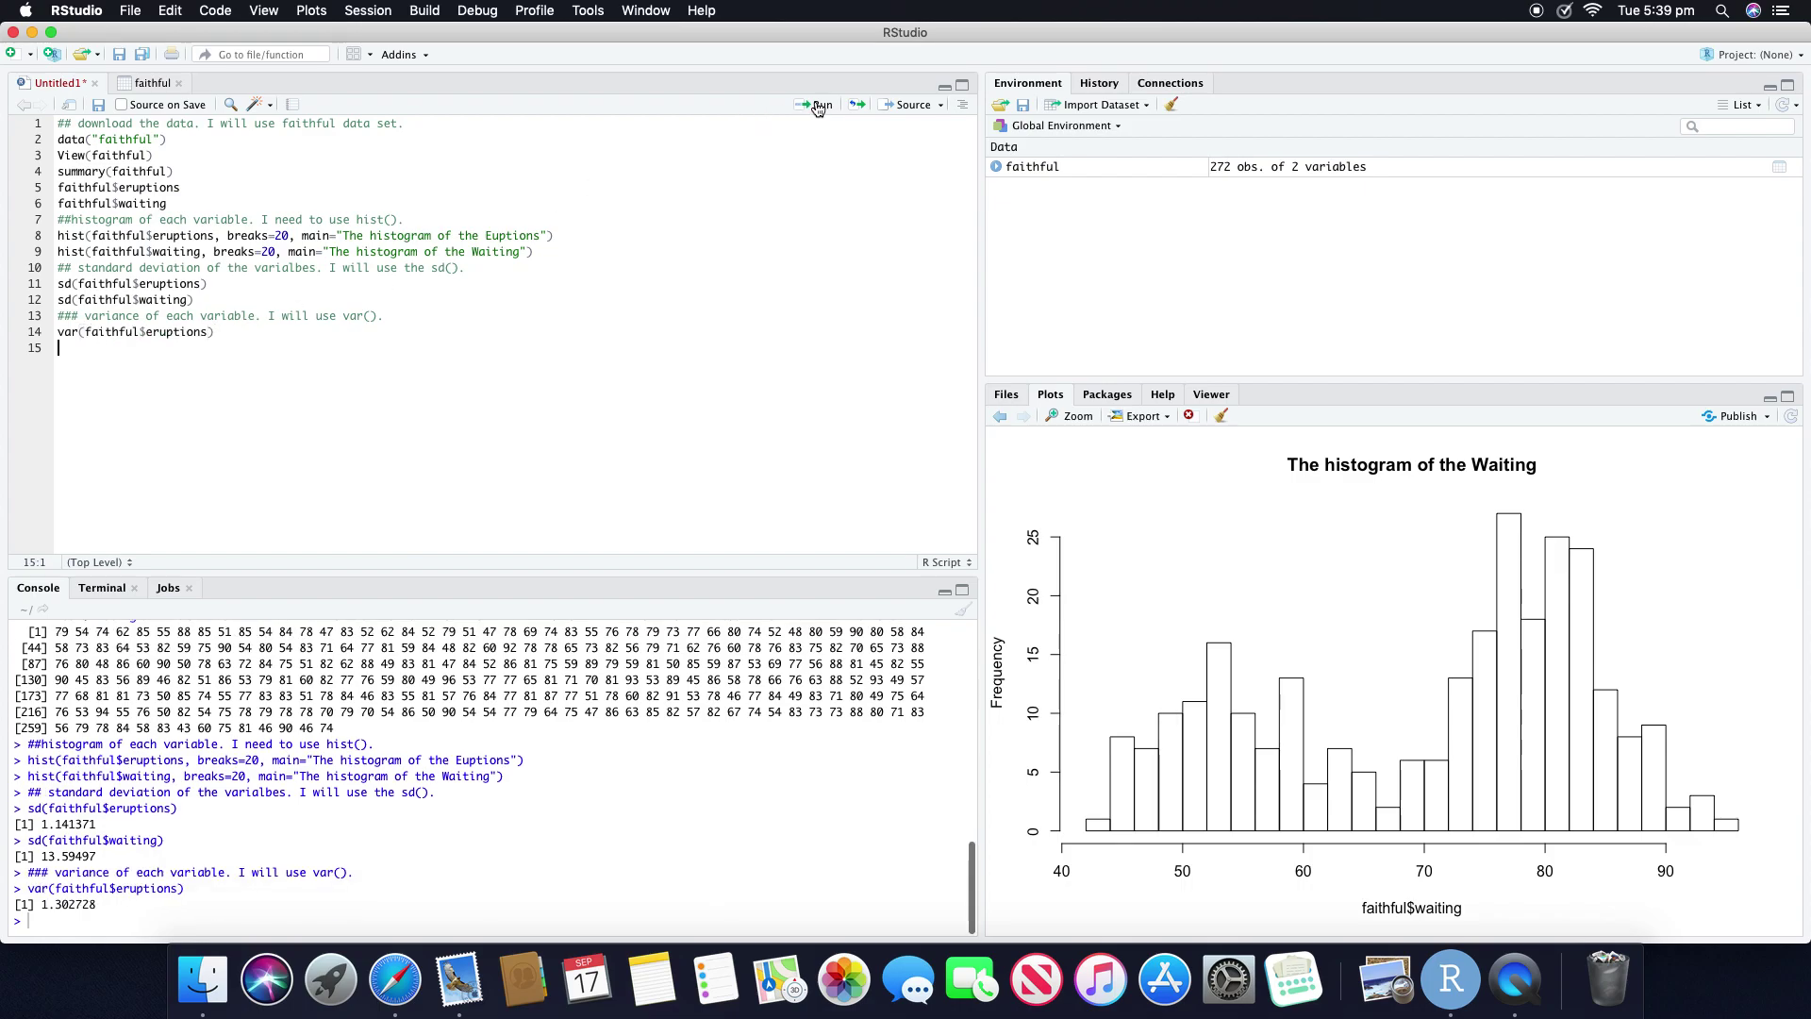
{"action": "left_click_drag", "start_coordinate": [41, 904], "coordinate": [96, 904]}
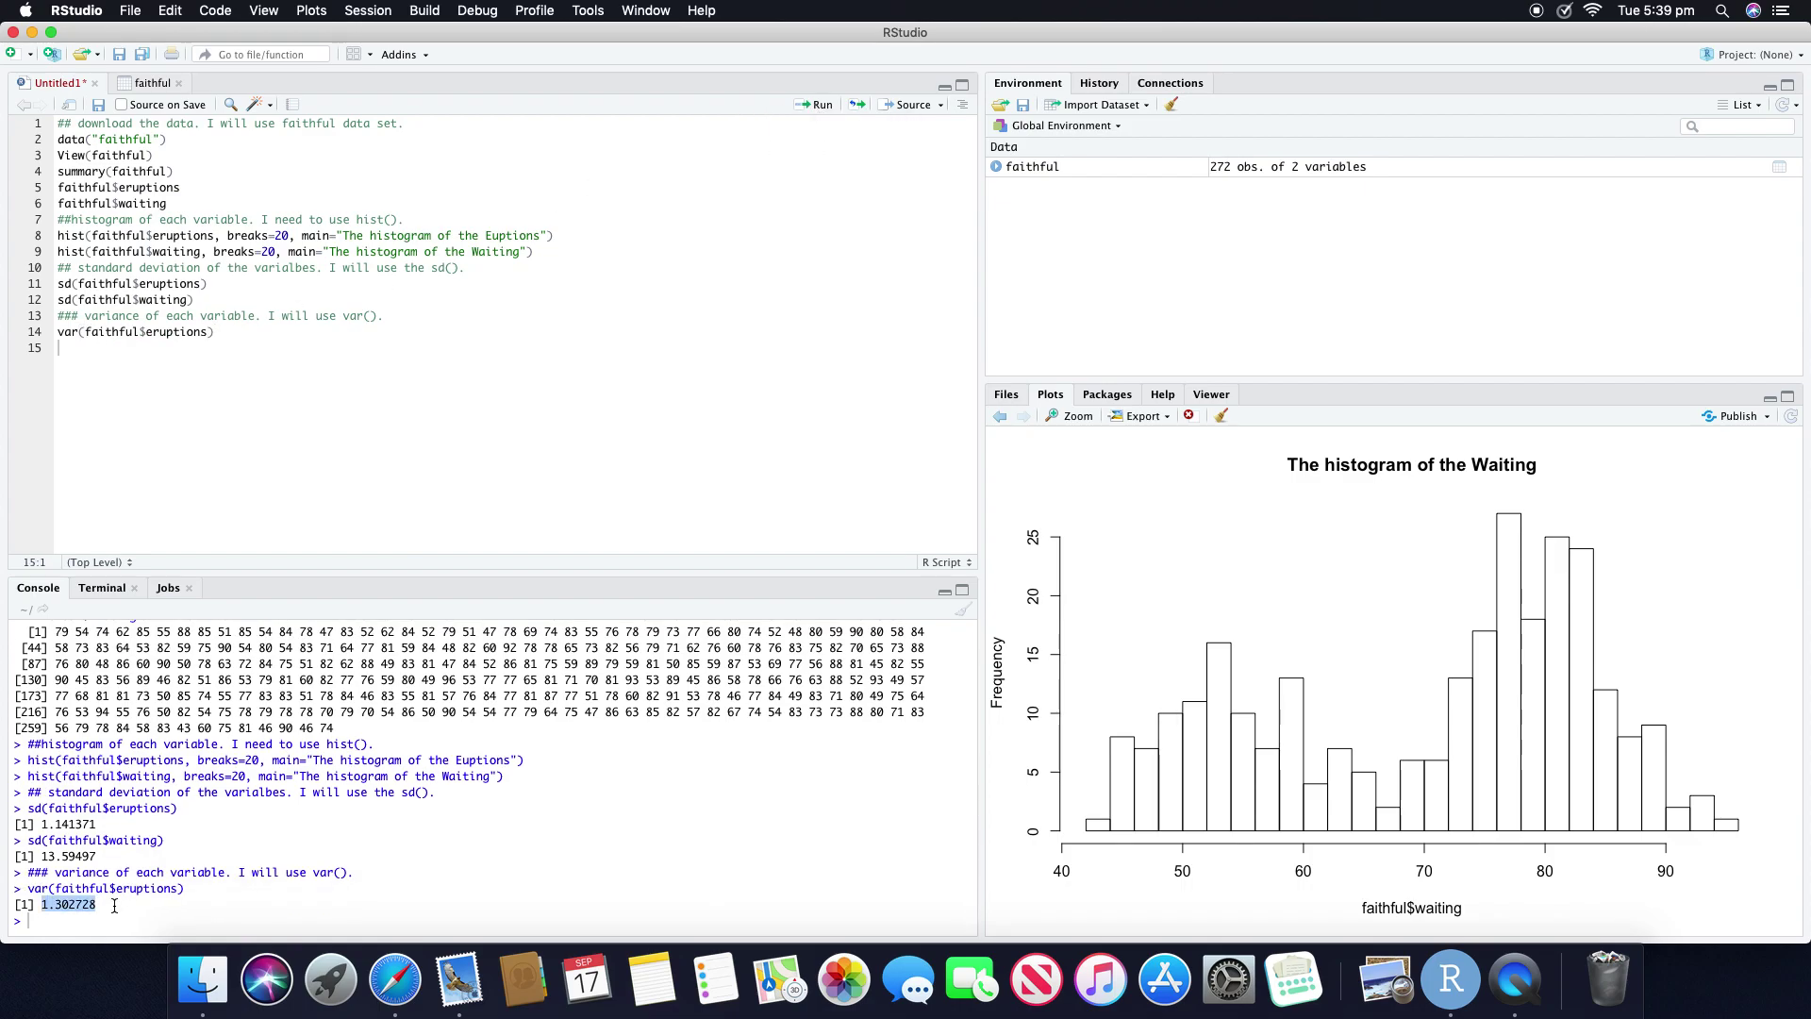
- Copy the var(faithful$eruptions) line onto the script's next line
{"action": "left_click_drag", "start_coordinate": [58, 331], "coordinate": [229, 325]}
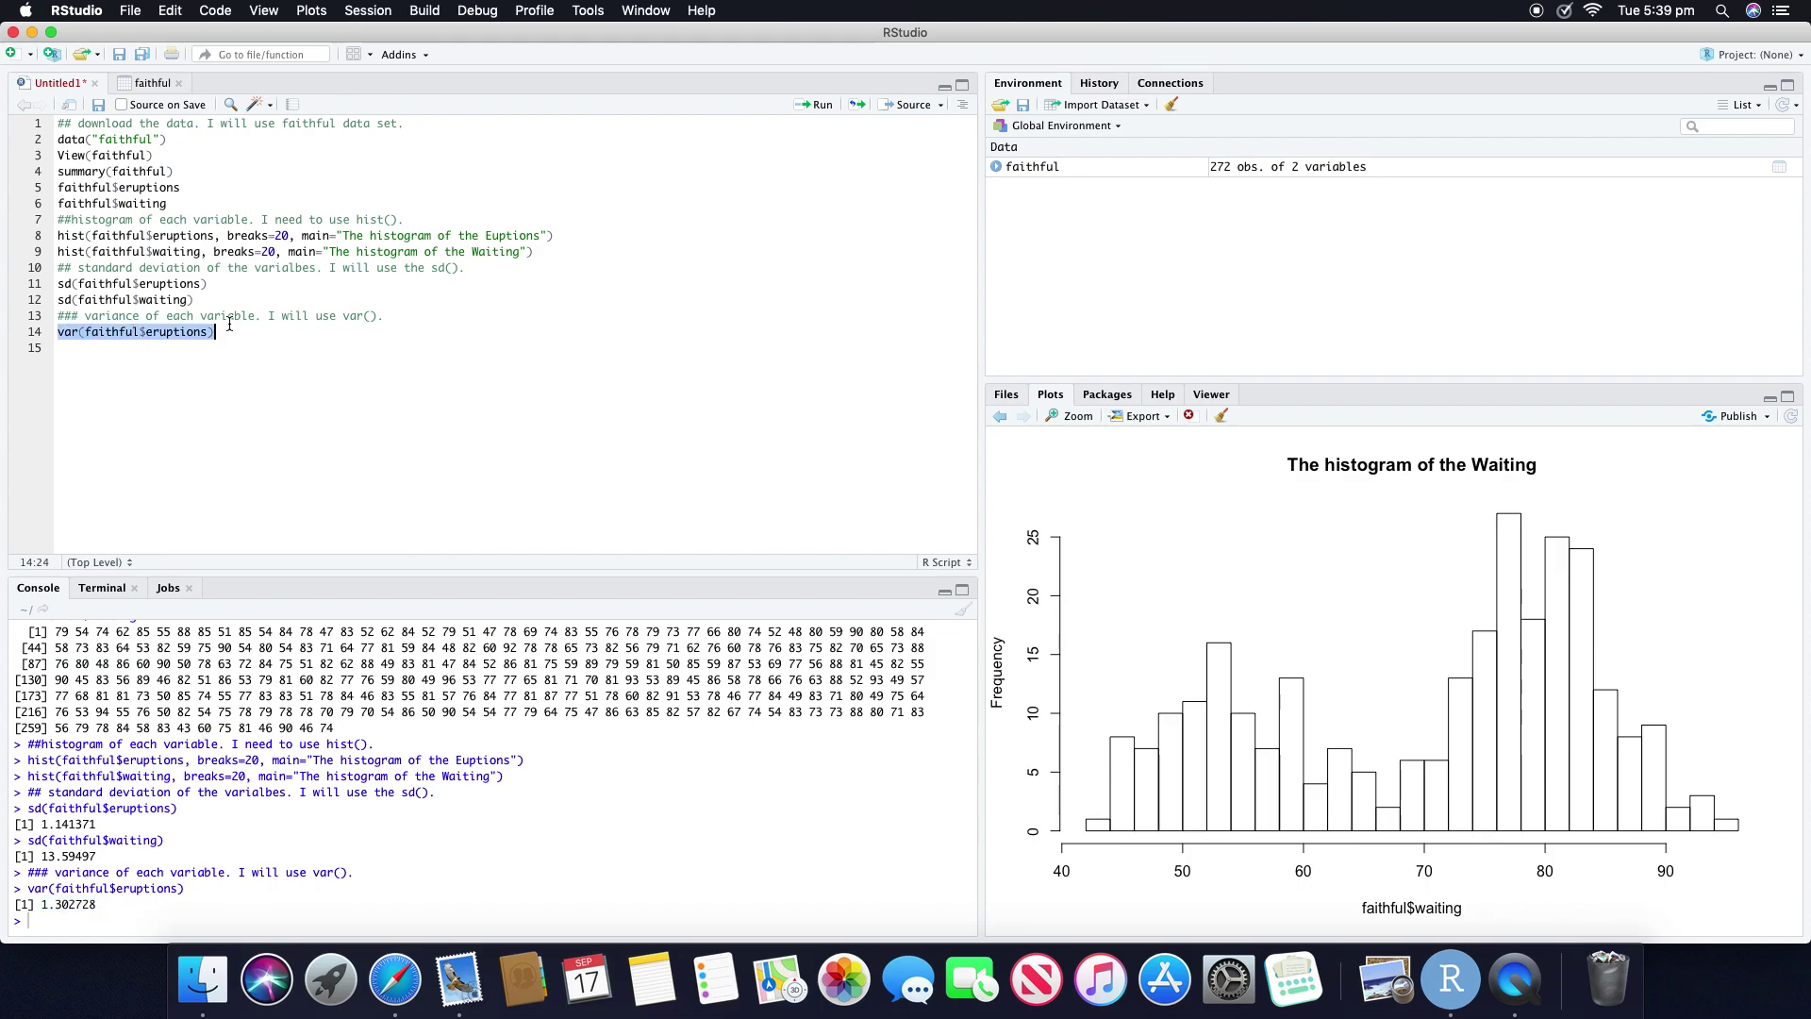
{"action": "key", "text": "super+c"}
{"action": "left_click", "coordinate": [66, 349]}
{"action": "key", "text": "super+v"}
- Change the copied var() call to var(faithful$waiting) and run it to compute the variance
{"action": "left_click", "coordinate": [86, 349]}
{"action": "left_click_drag", "start_coordinate": [86, 349], "coordinate": [202, 349]}
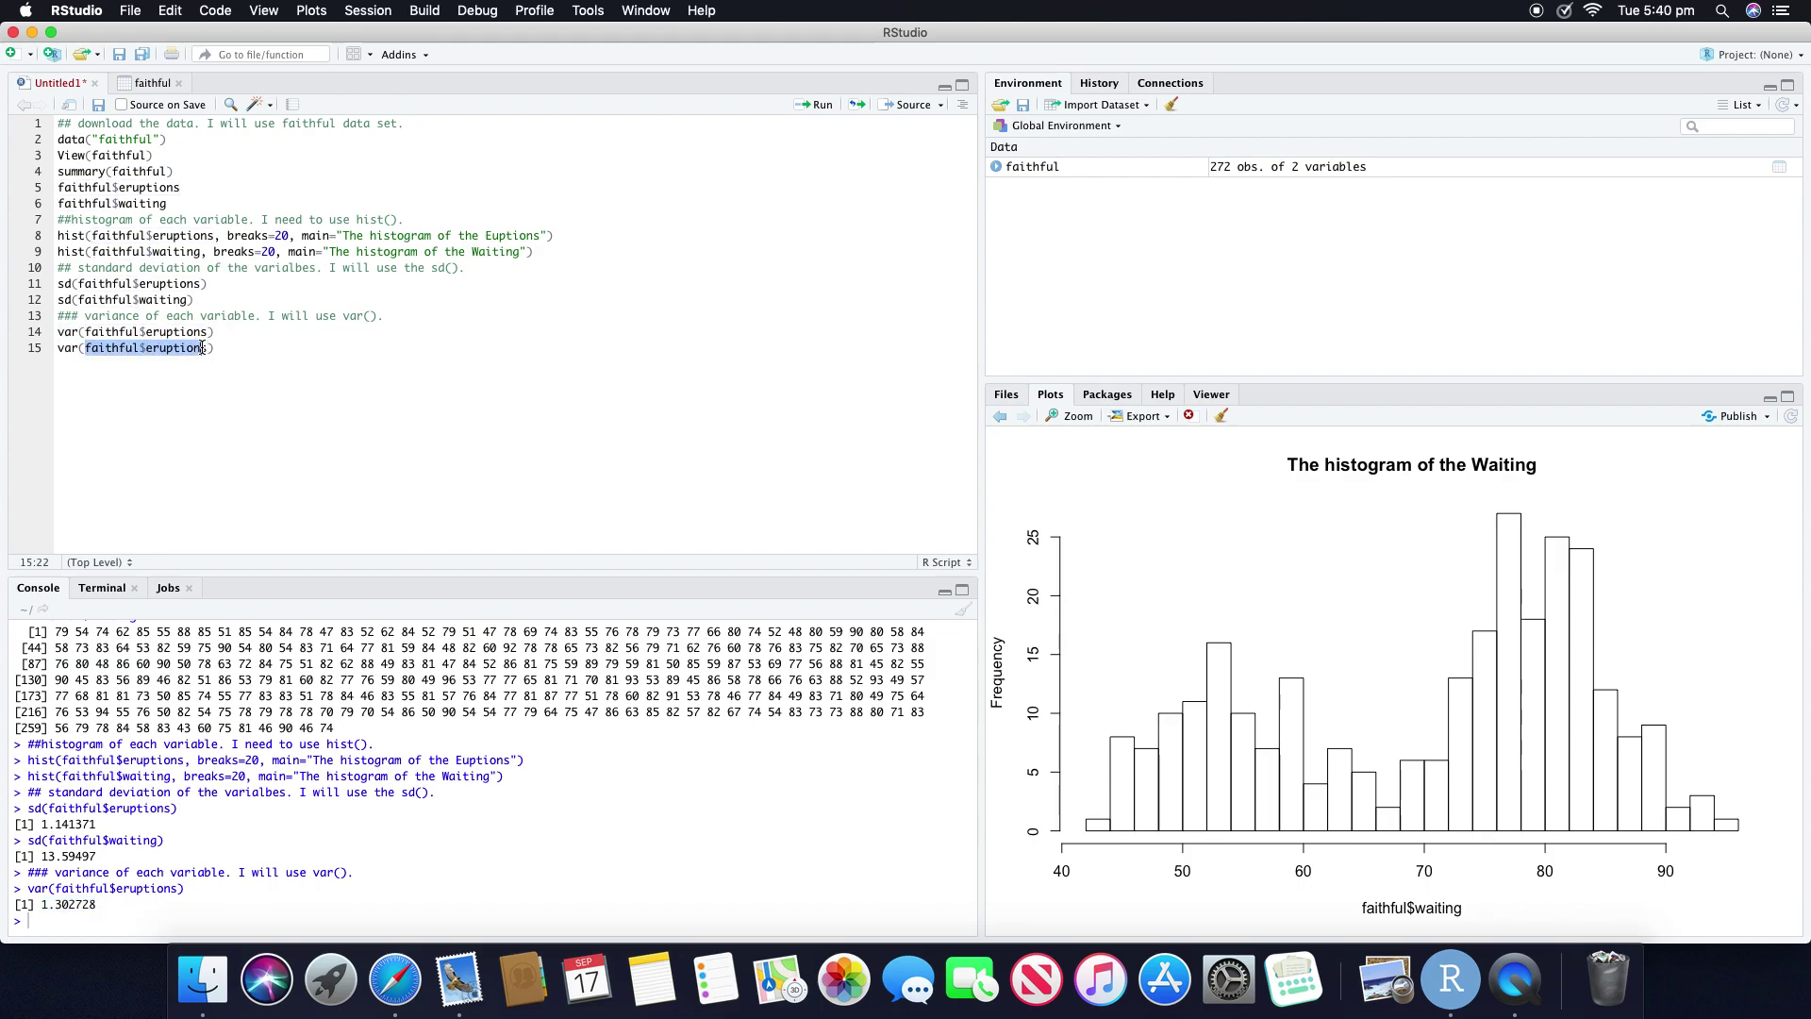
{"action": "type", "text": "faithful"}
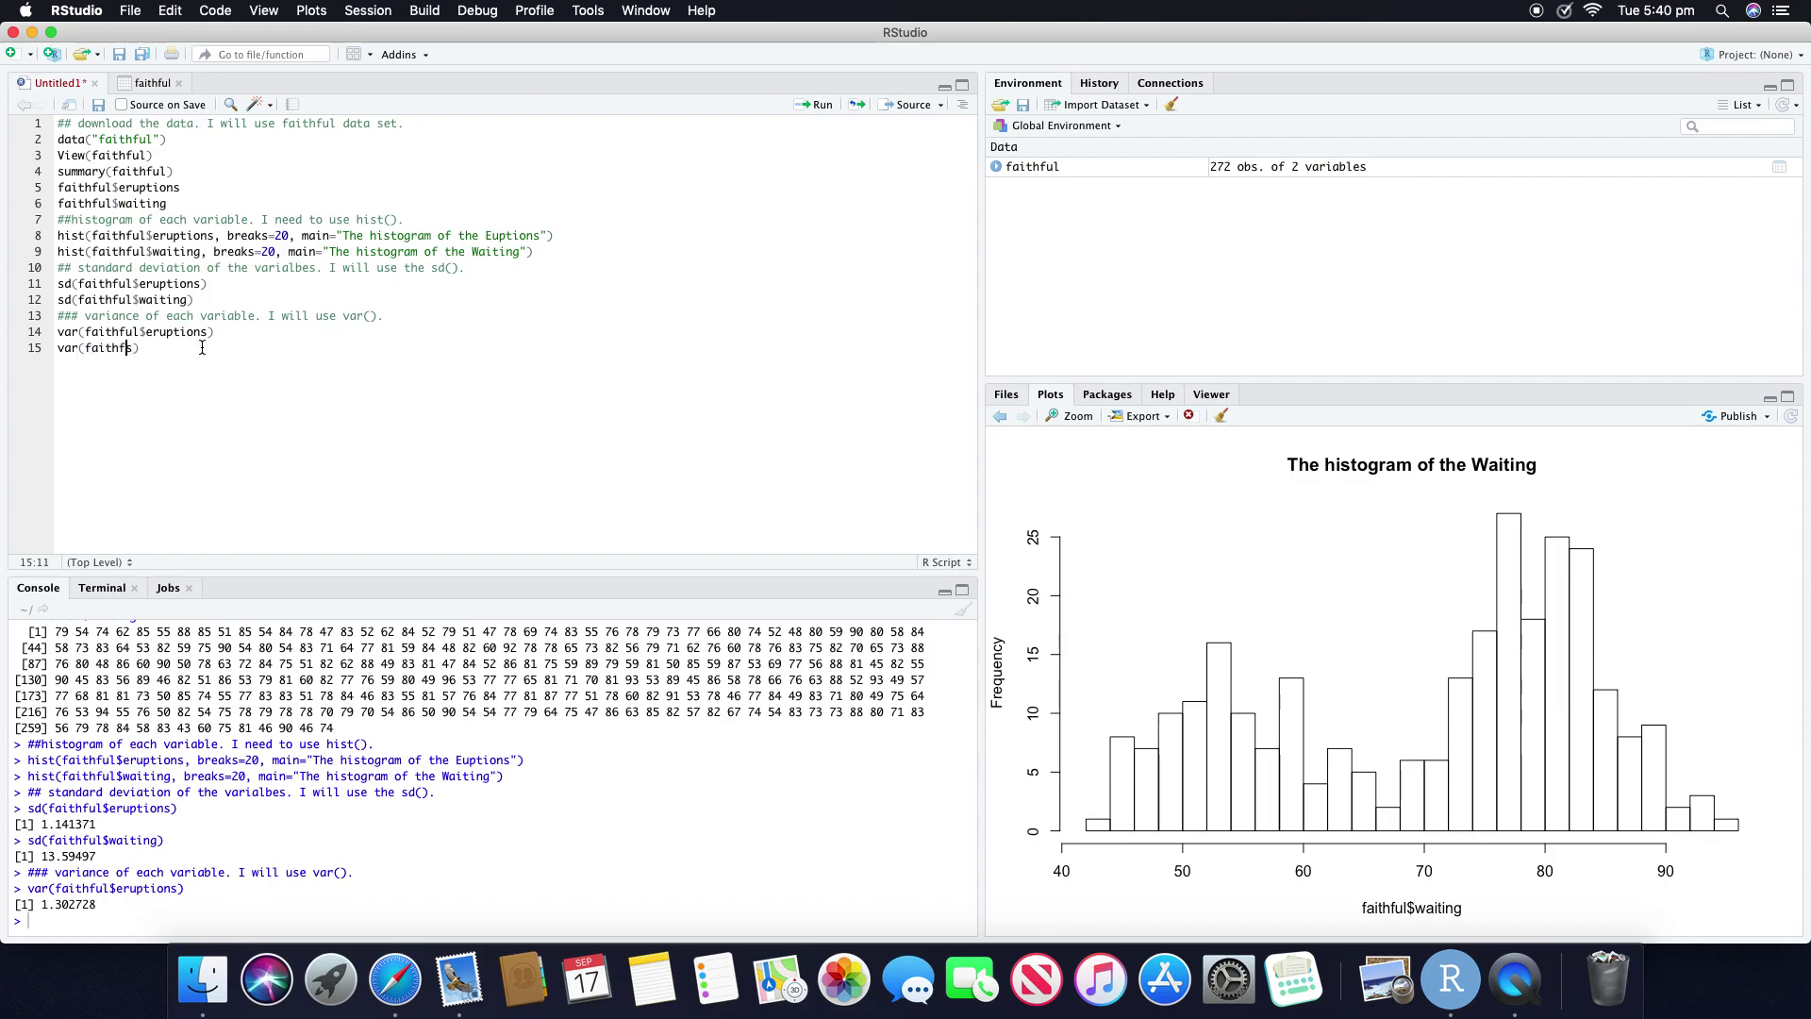
{"action": "type", "text": "$"}
{"action": "key", "text": "Delete"}
{"action": "type", "text": "wait"}
{"action": "key", "text": "Return"}
{"action": "key", "text": "Right"}
{"action": "left_click", "coordinate": [817, 104]}
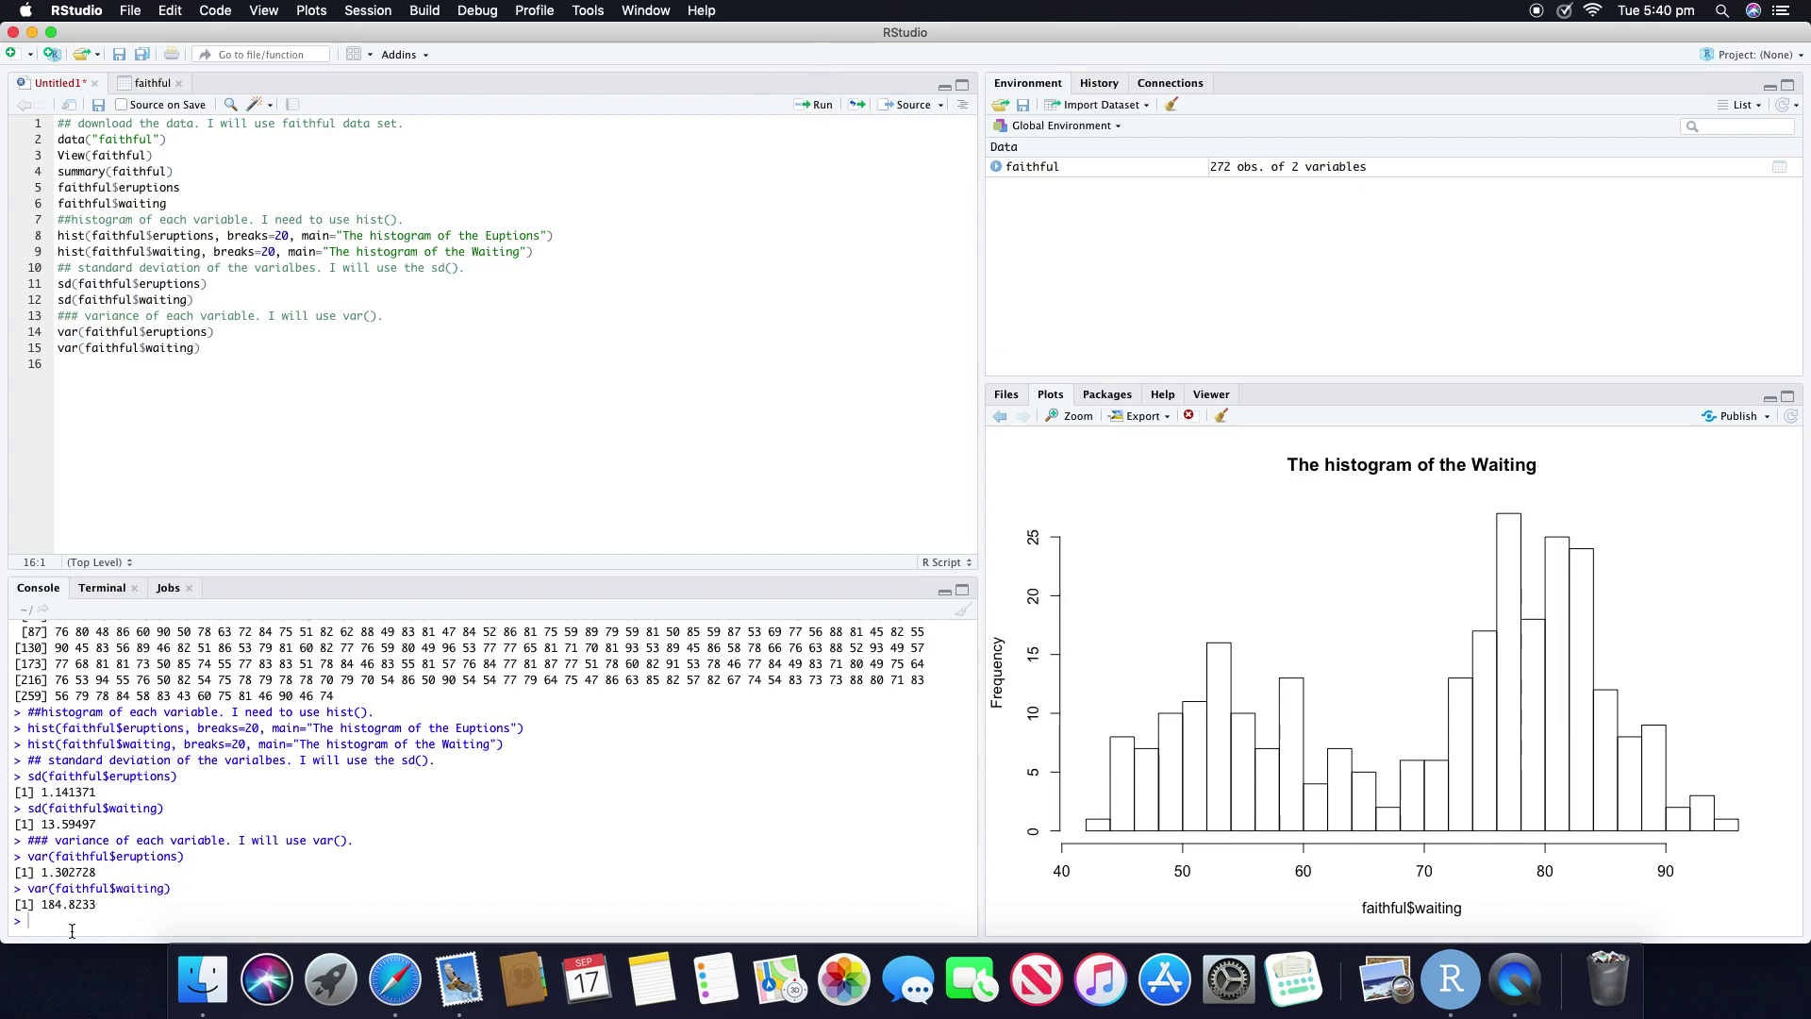
{"action": "left_click_drag", "start_coordinate": [37, 906], "coordinate": [126, 903]}
- Add the comment "## mean()" below the var() calls and start a new line
{"action": "left_click", "coordinate": [78, 365]}
{"action": "type", "text": "## mean"}
{"action": "key", "text": "BackSpace"}
{"action": "type", "text": "()"}
{"action": "key", "text": "Return"}
- Write mean(faithful$eruptions) below the mean comment and run it to compute the average
{"action": "type", "text": "mean(fai"}
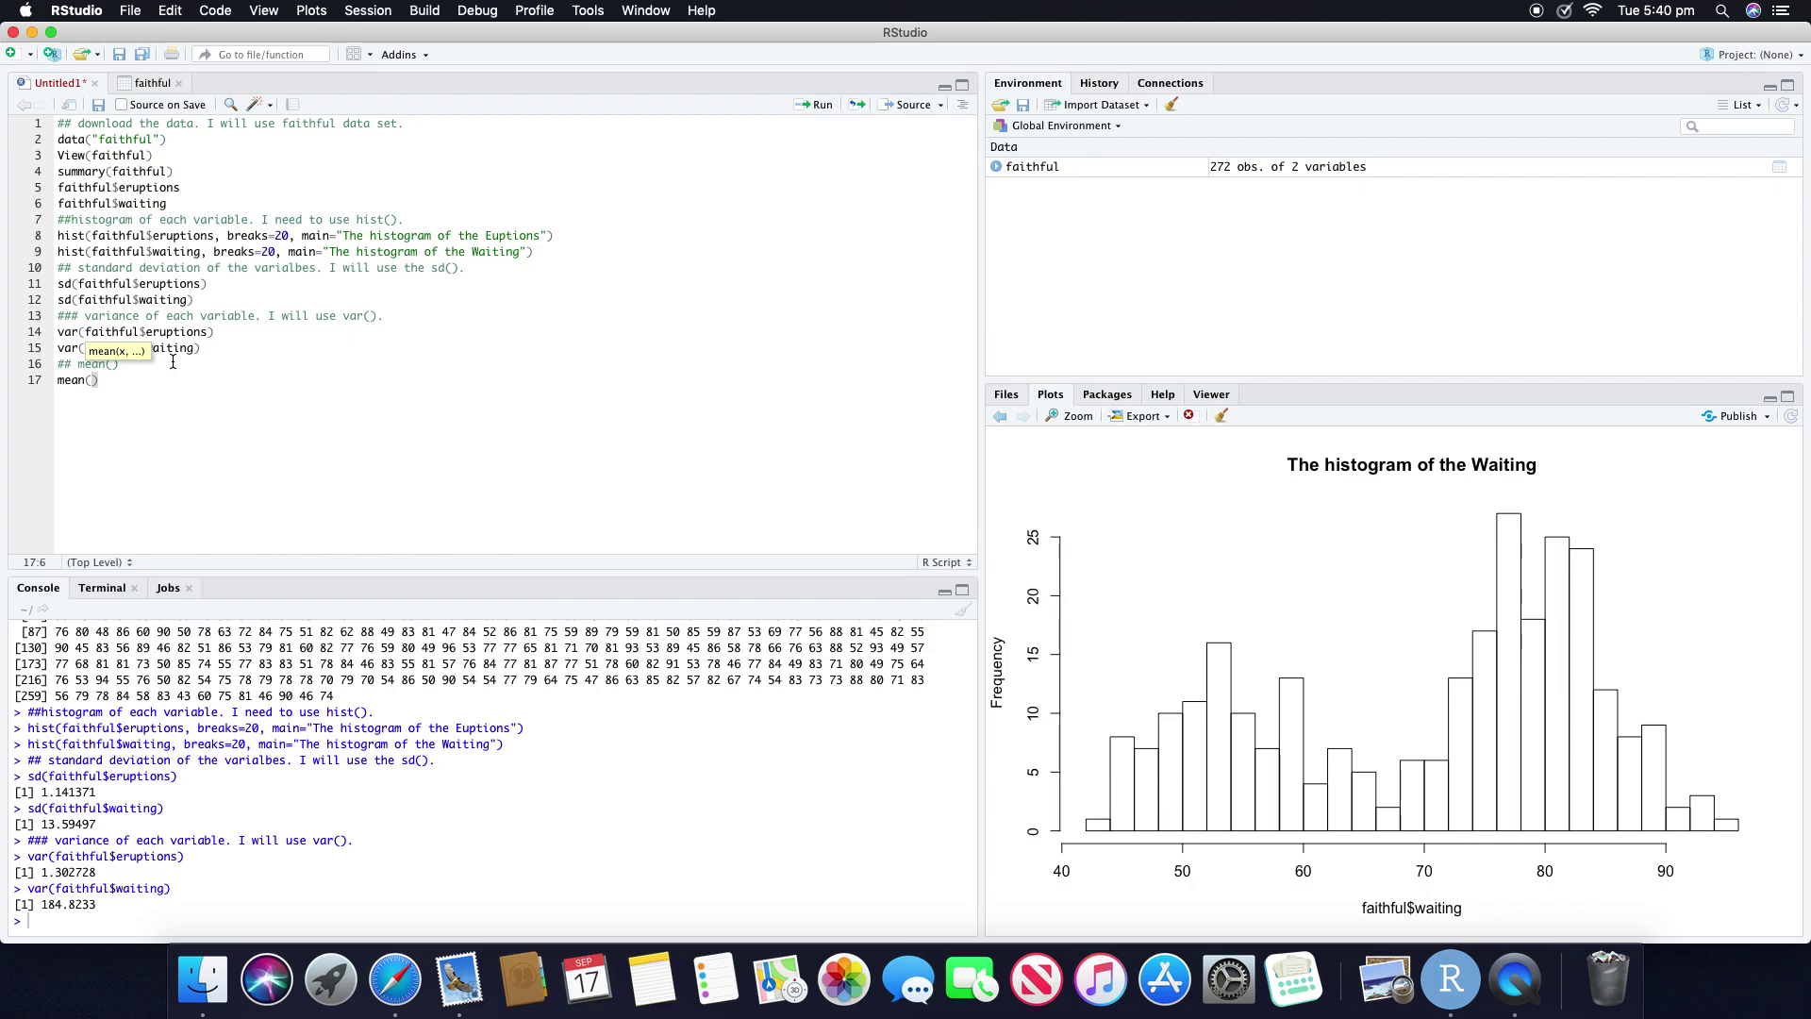
{"action": "type", "text": "thful$eruptions"}
{"action": "key", "text": "super+Return"}
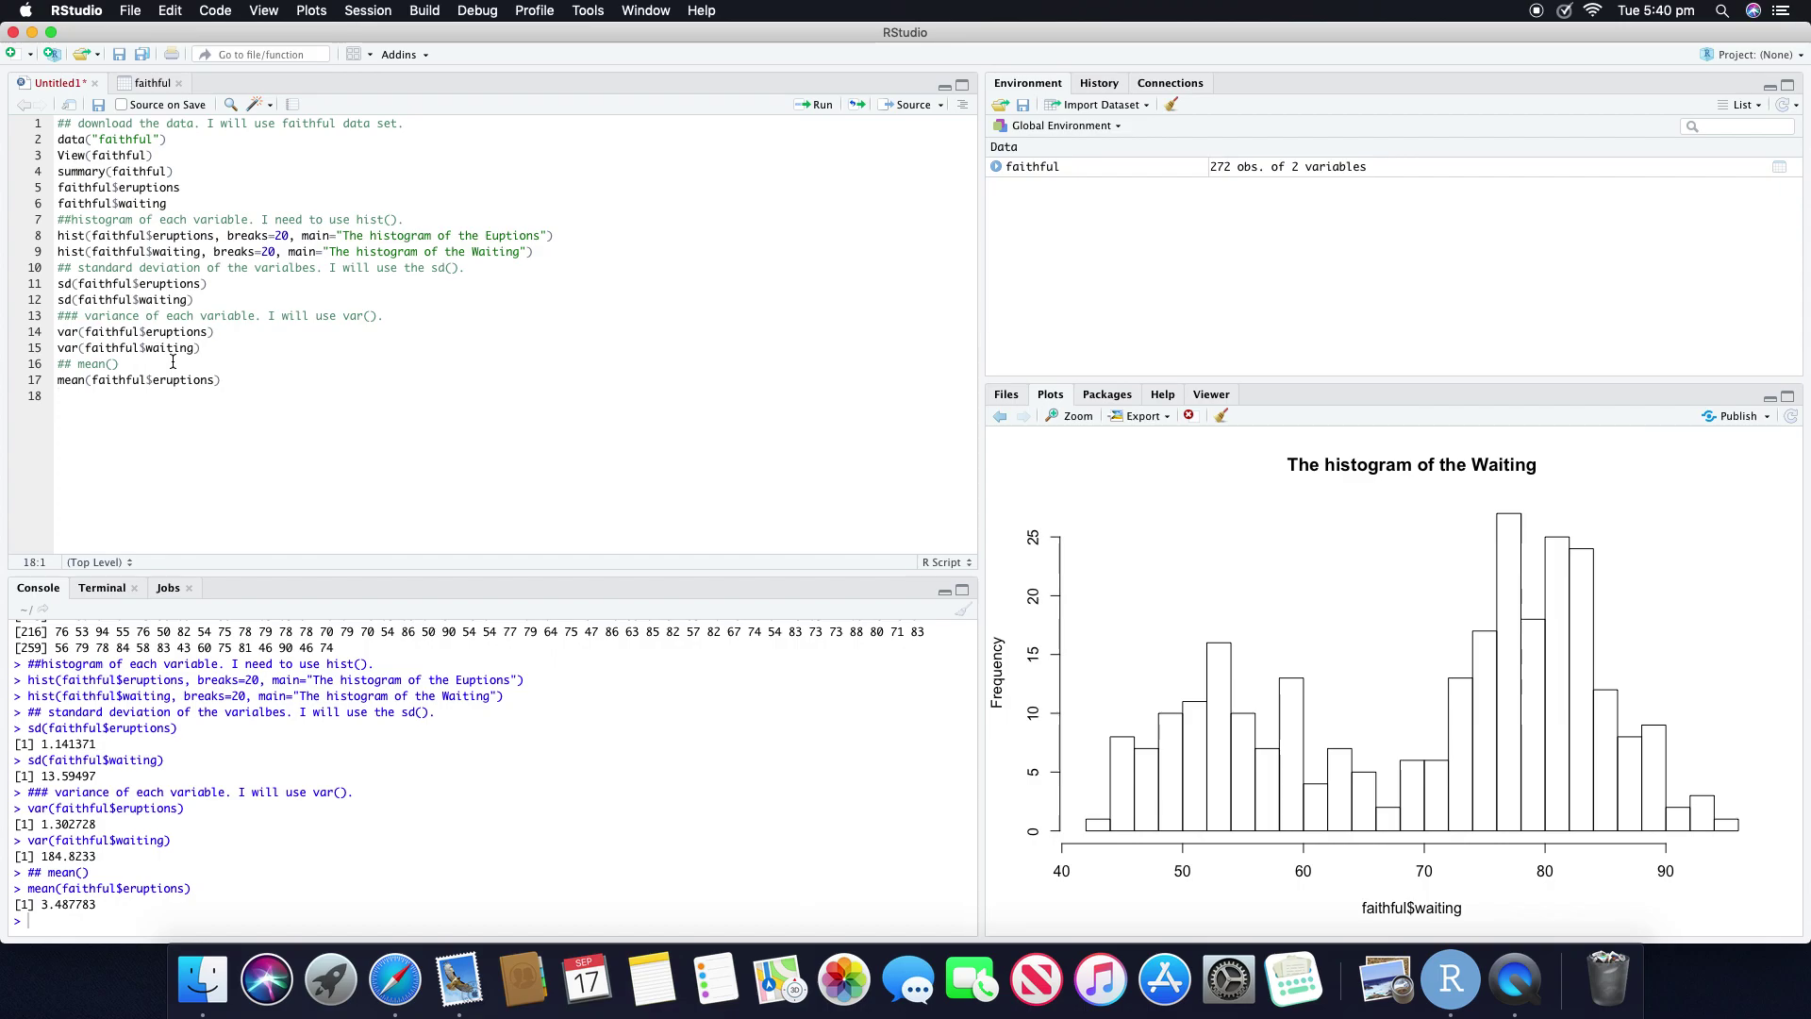
- Write mean(faithful$waiting) below the eruptions mean line and run it to compute the average
{"action": "type", "text": "mean("}
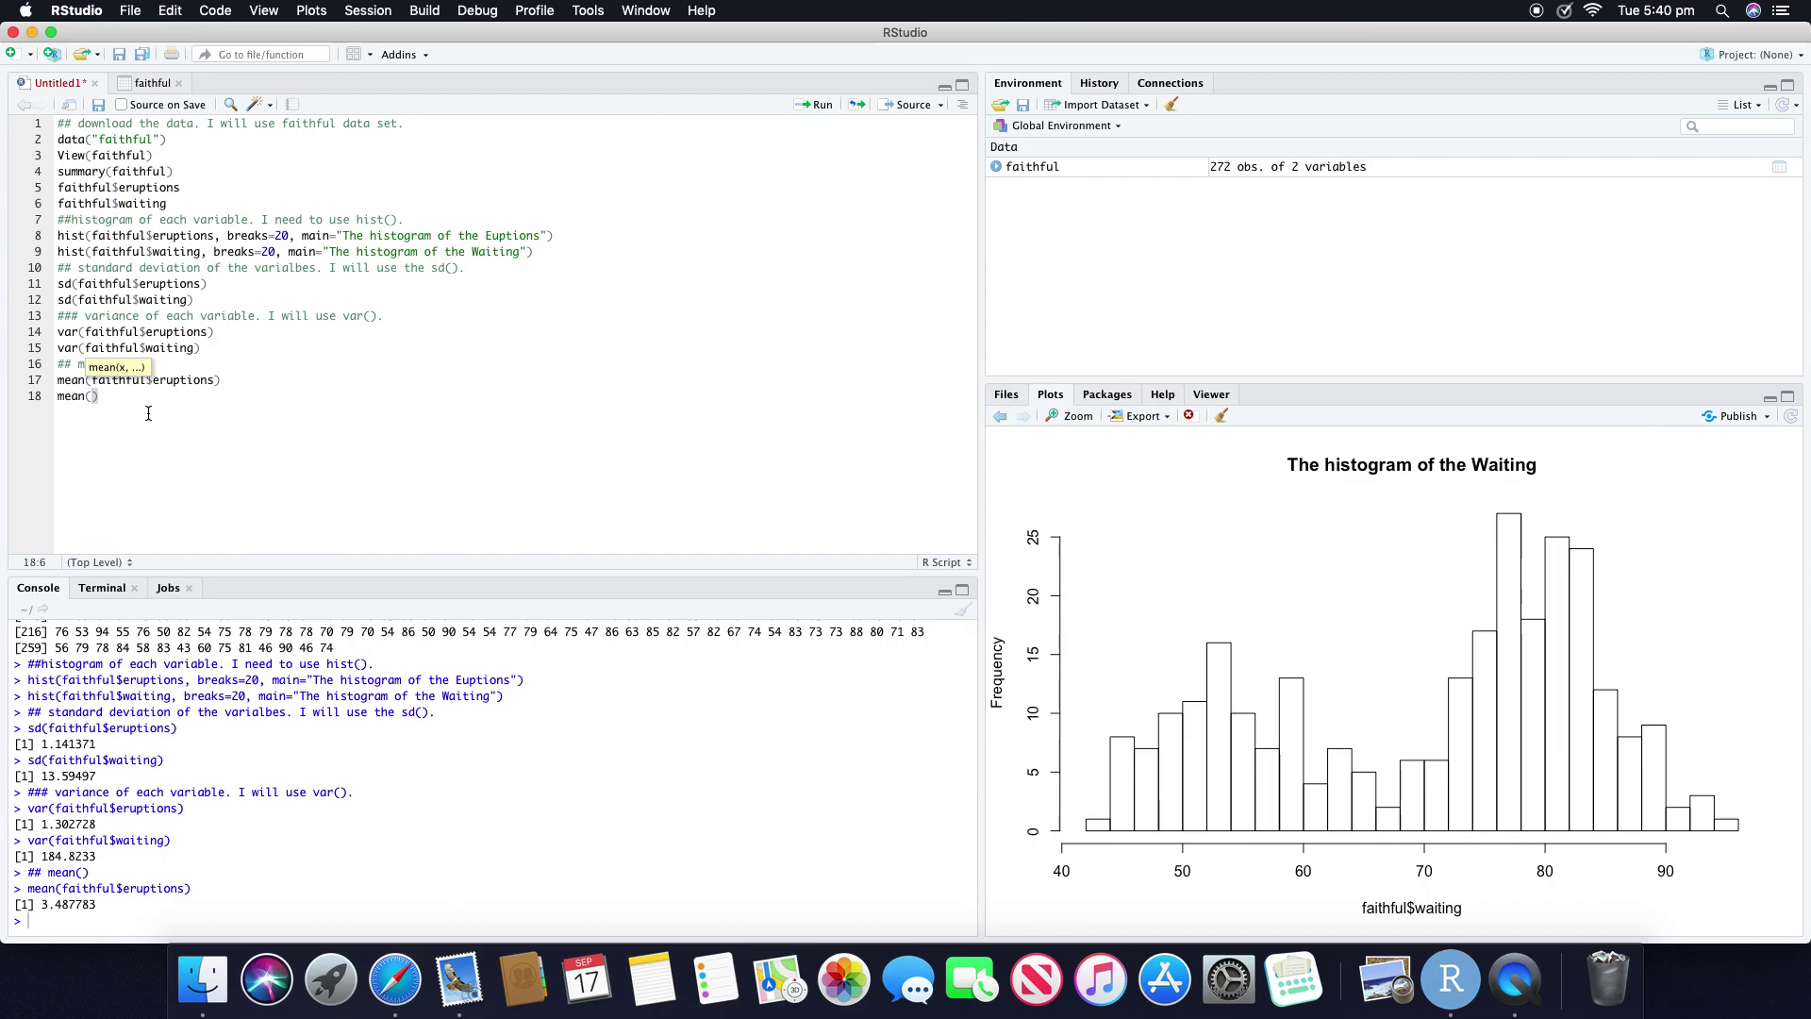
{"action": "type", "text": "faithful$"}
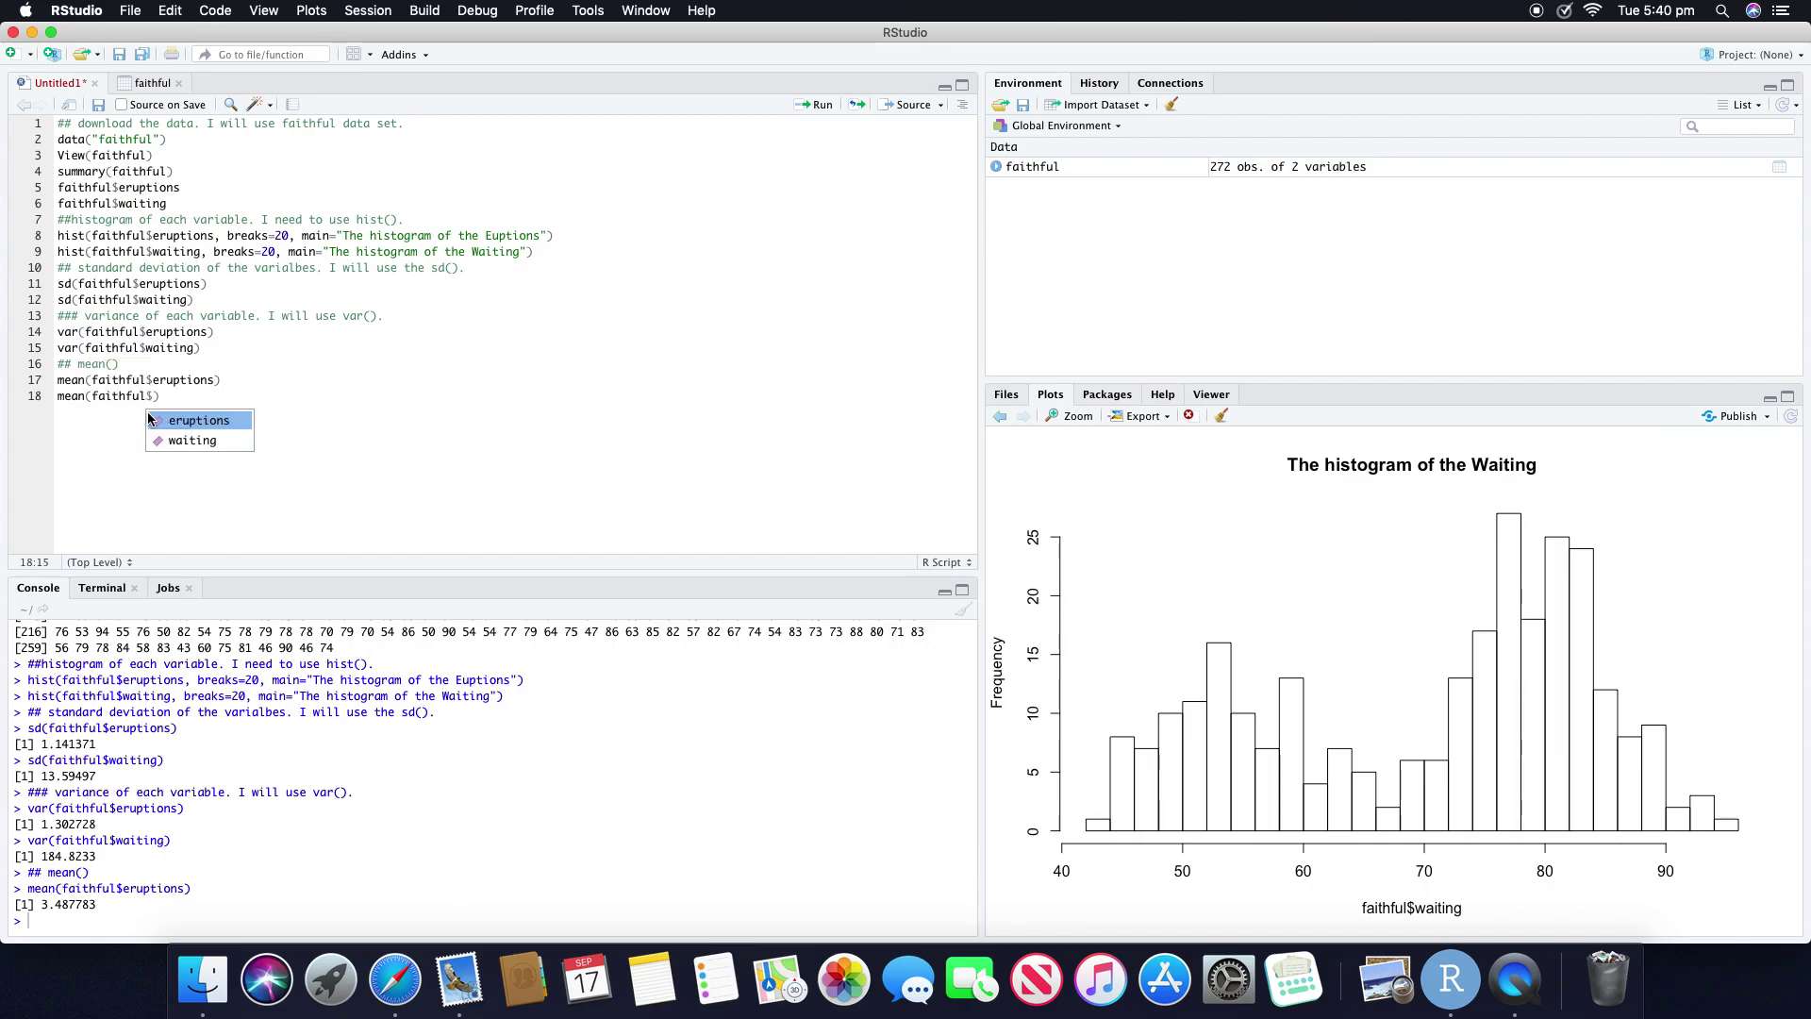
{"action": "key", "text": "Return"}
{"action": "left_click", "coordinate": [815, 104]}
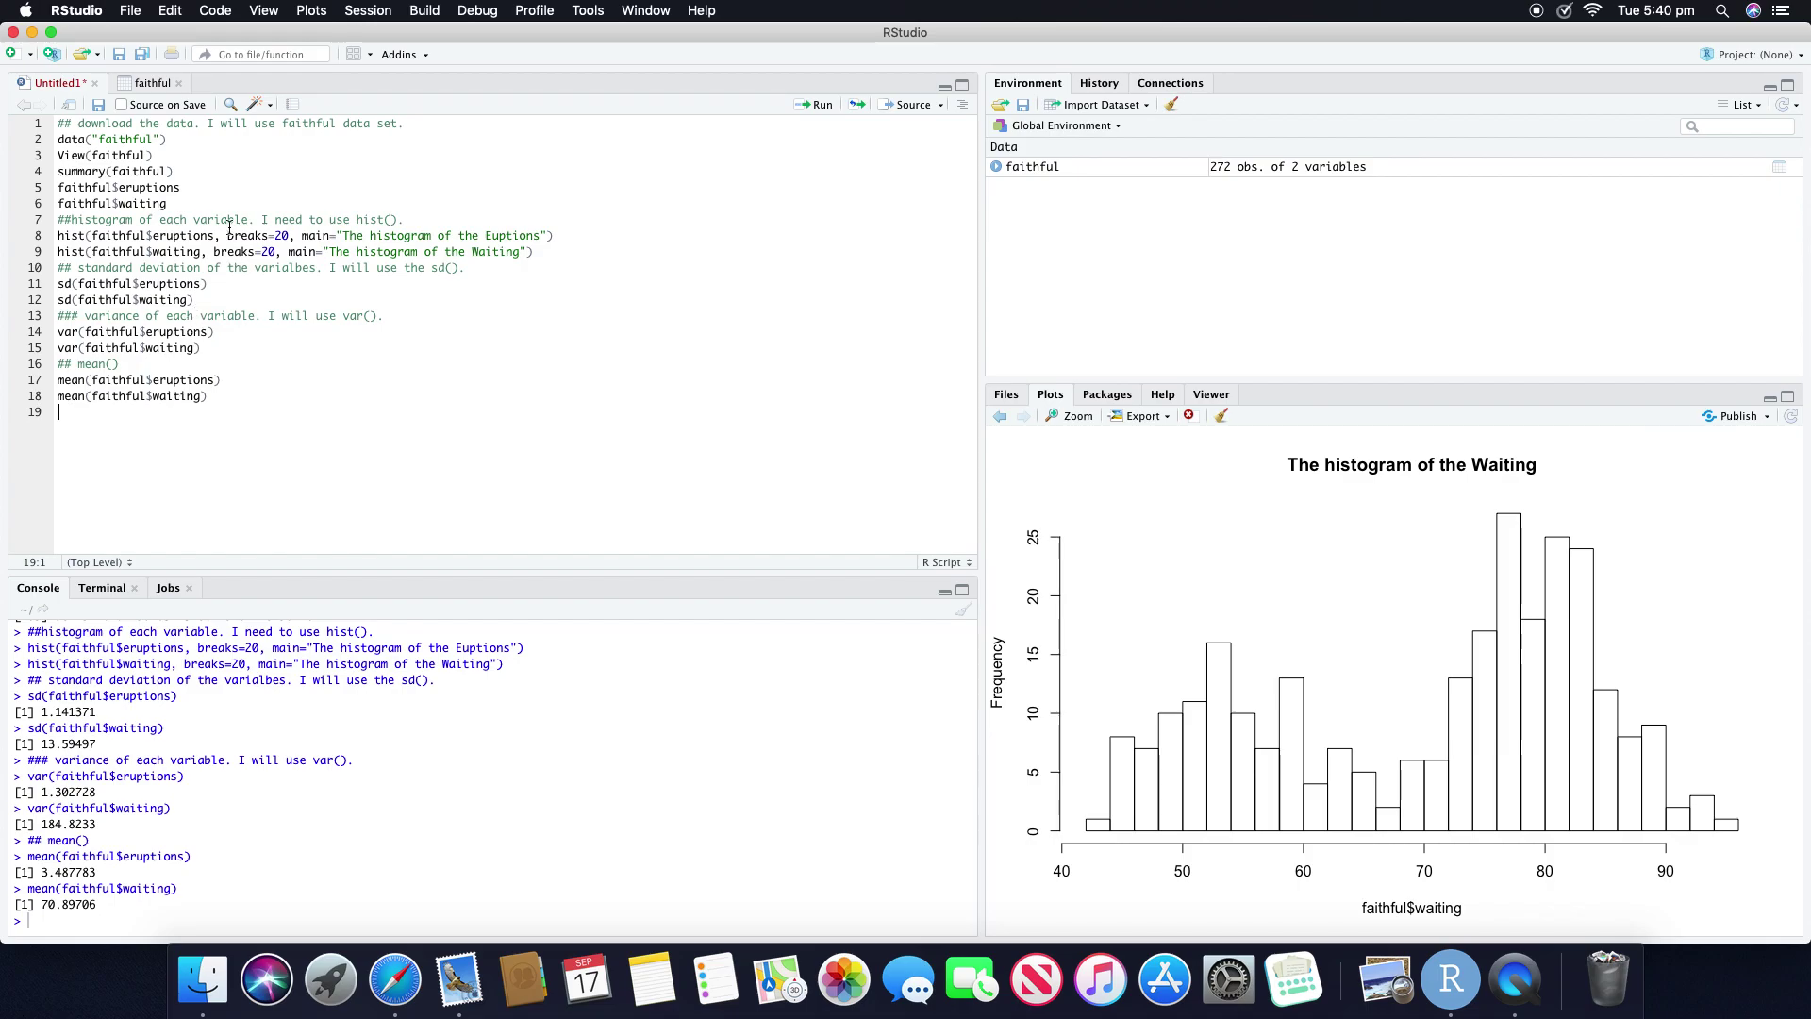
- Review the finished script, examining the data commands, the hist() arguments, and the sd(), var() and mean() calls
{"action": "left_click", "coordinate": [184, 161]}
{"action": "left_click", "coordinate": [189, 185]}
{"action": "left_click", "coordinate": [564, 235]}
{"action": "left_click", "coordinate": [564, 251]}
{"action": "left_click_drag", "start_coordinate": [318, 251], "coordinate": [522, 251]}
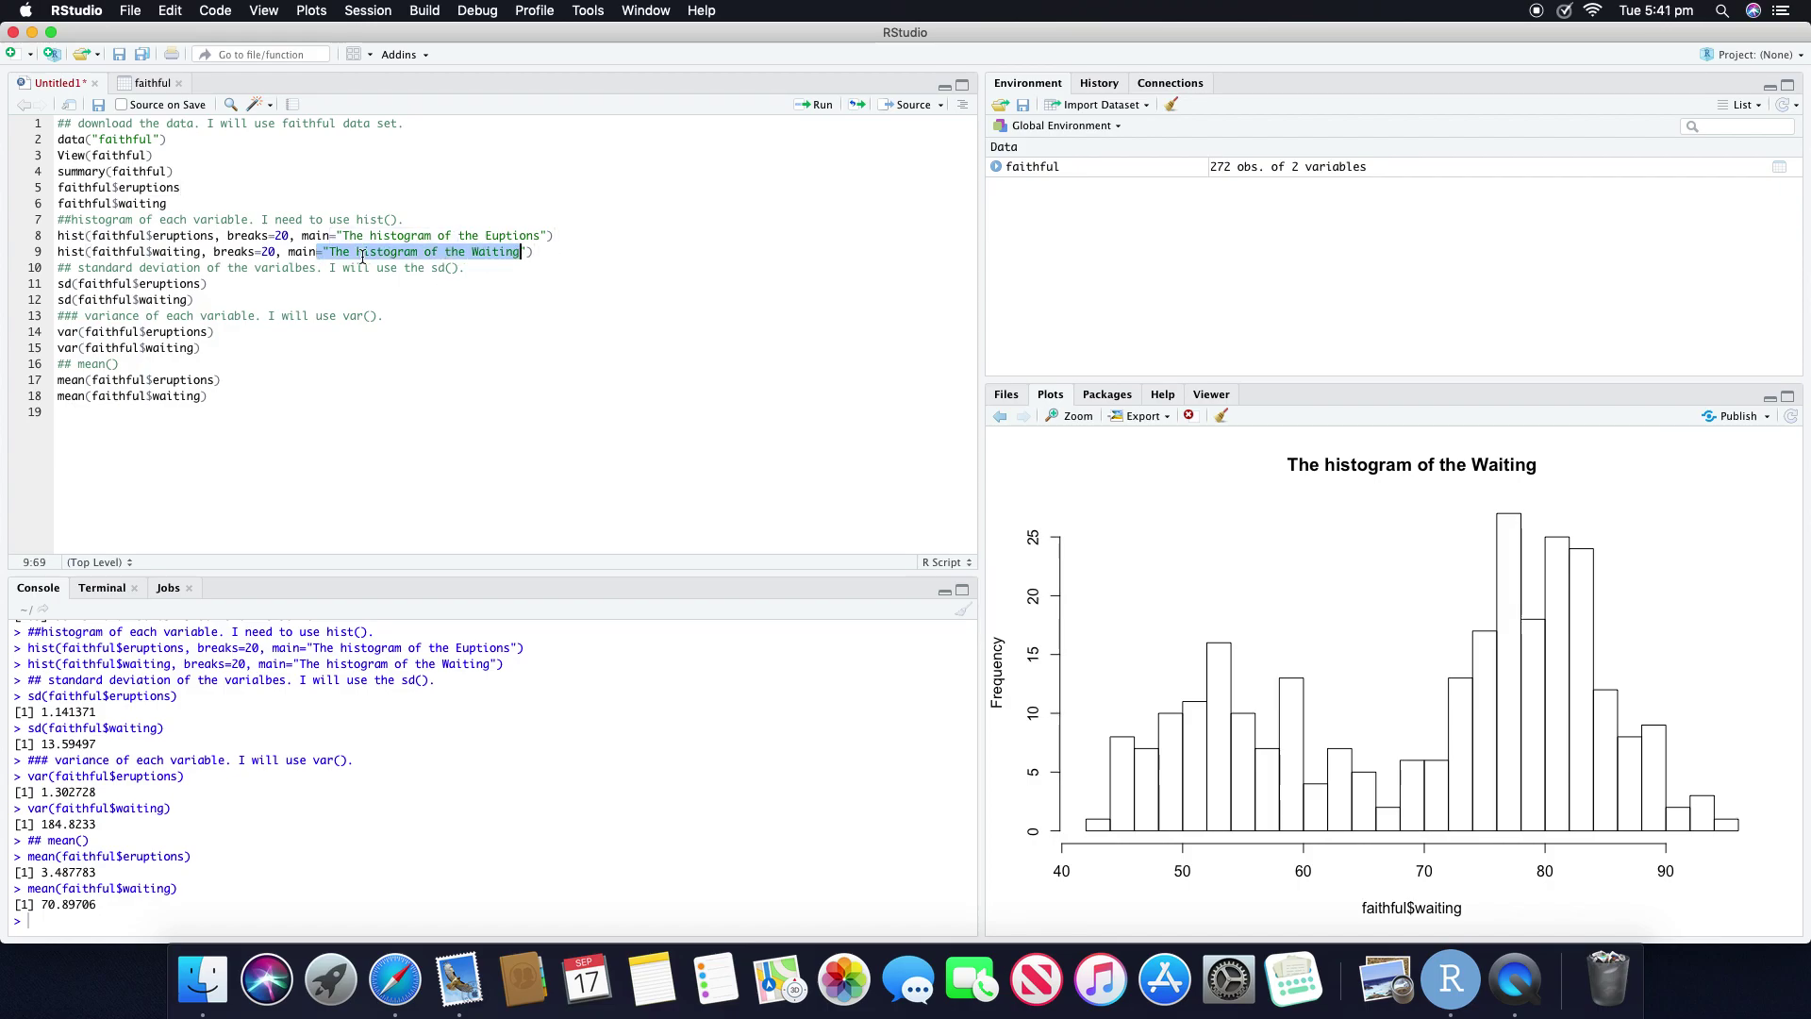
{"action": "left_click_drag", "start_coordinate": [205, 251], "coordinate": [283, 251]}
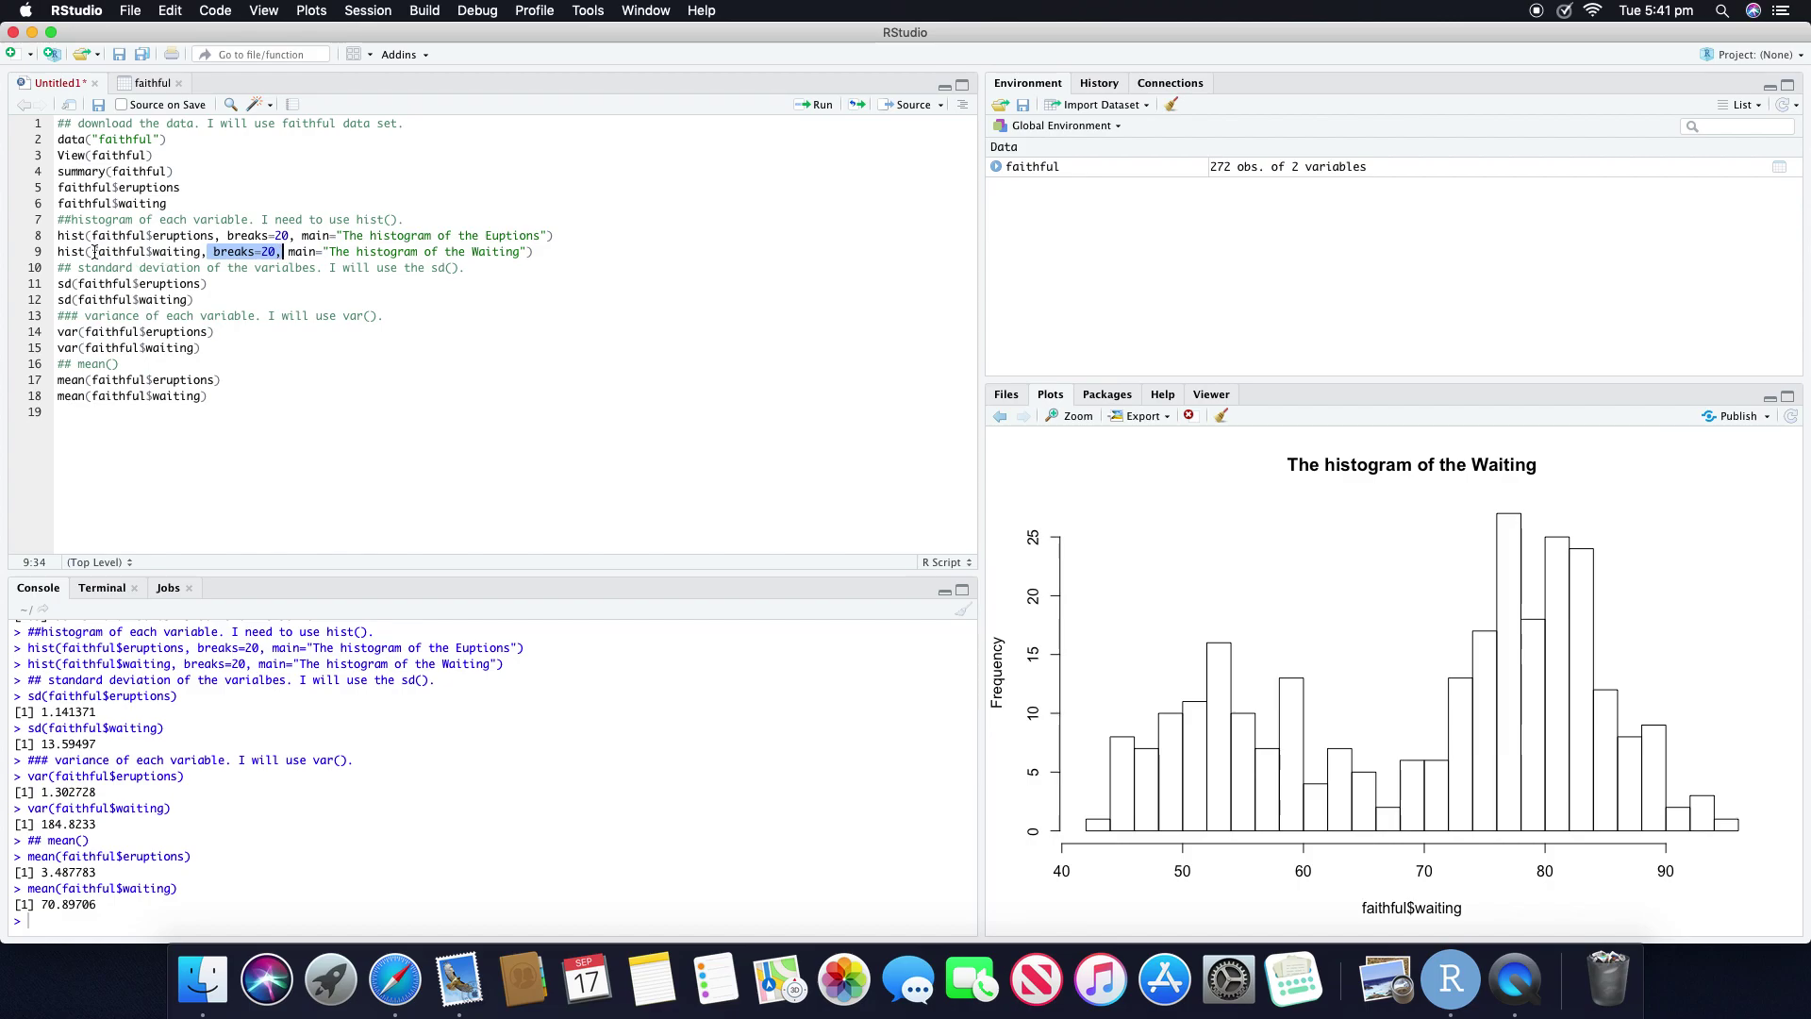
{"action": "left_click_drag", "start_coordinate": [91, 251], "coordinate": [200, 251]}
{"action": "left_click", "coordinate": [226, 290]}
{"action": "double_click", "coordinate": [63, 284]}
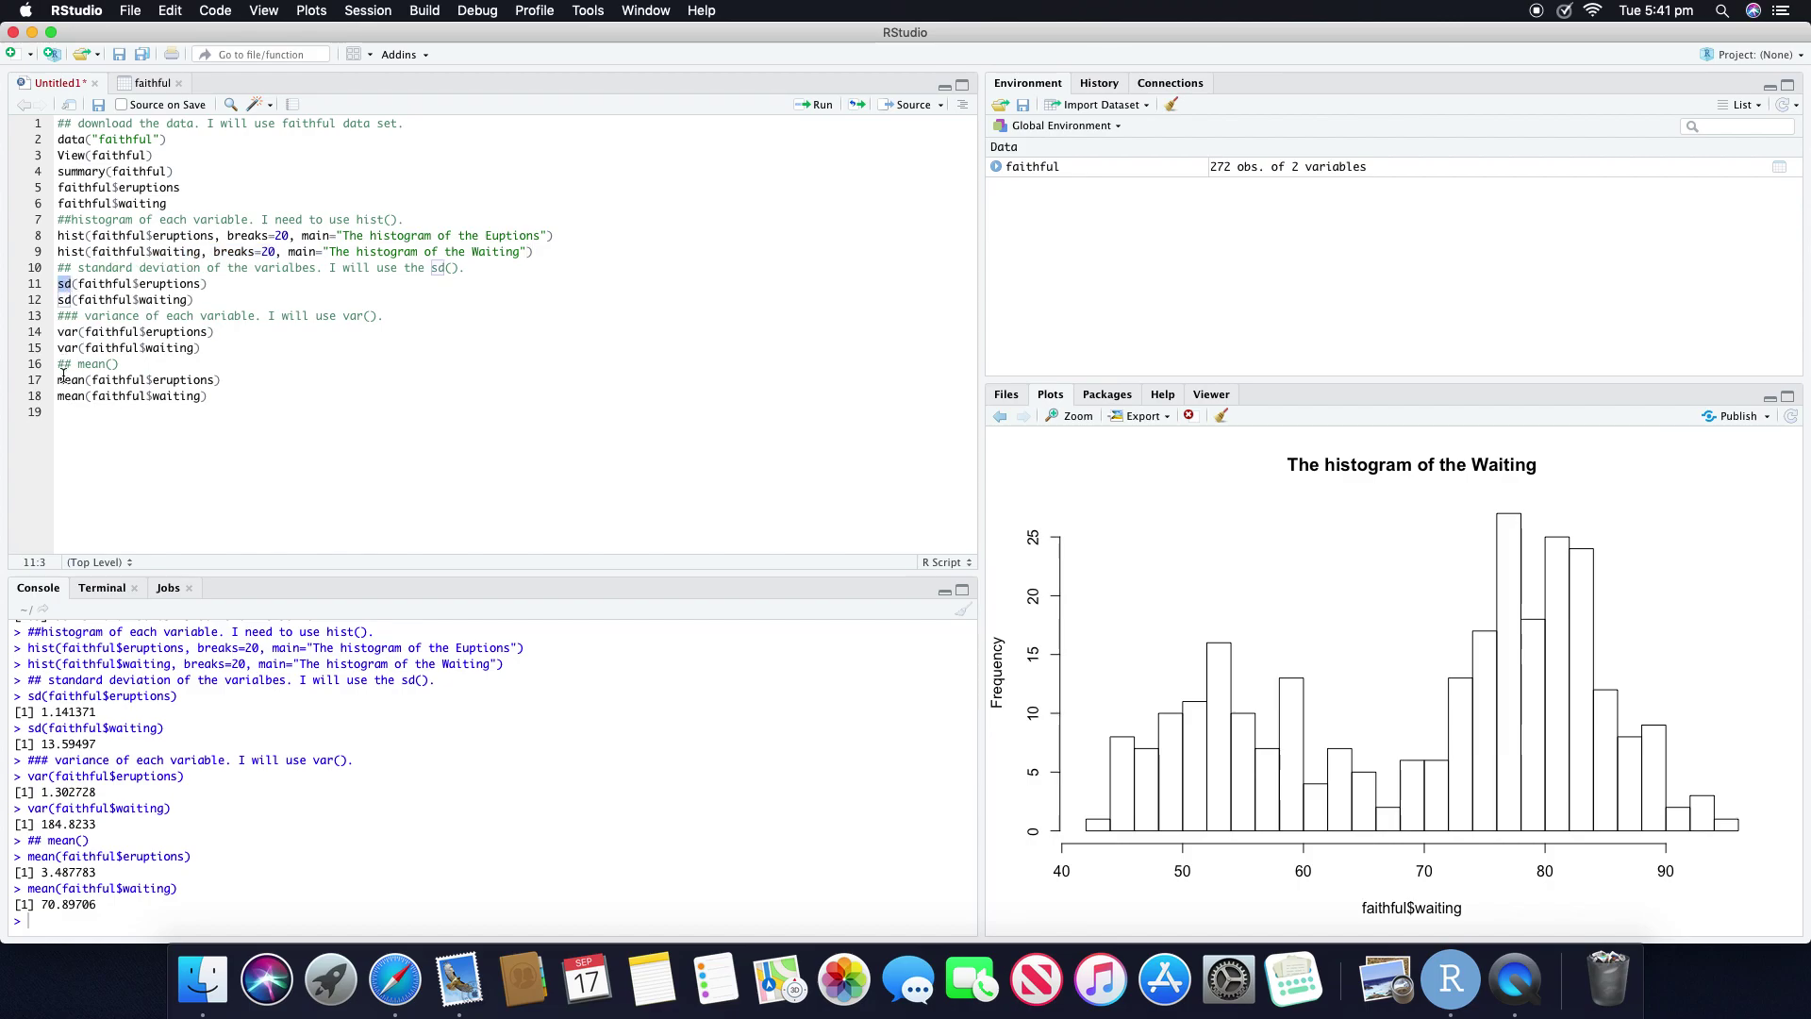
{"action": "left_click_drag", "start_coordinate": [63, 333], "coordinate": [79, 393]}
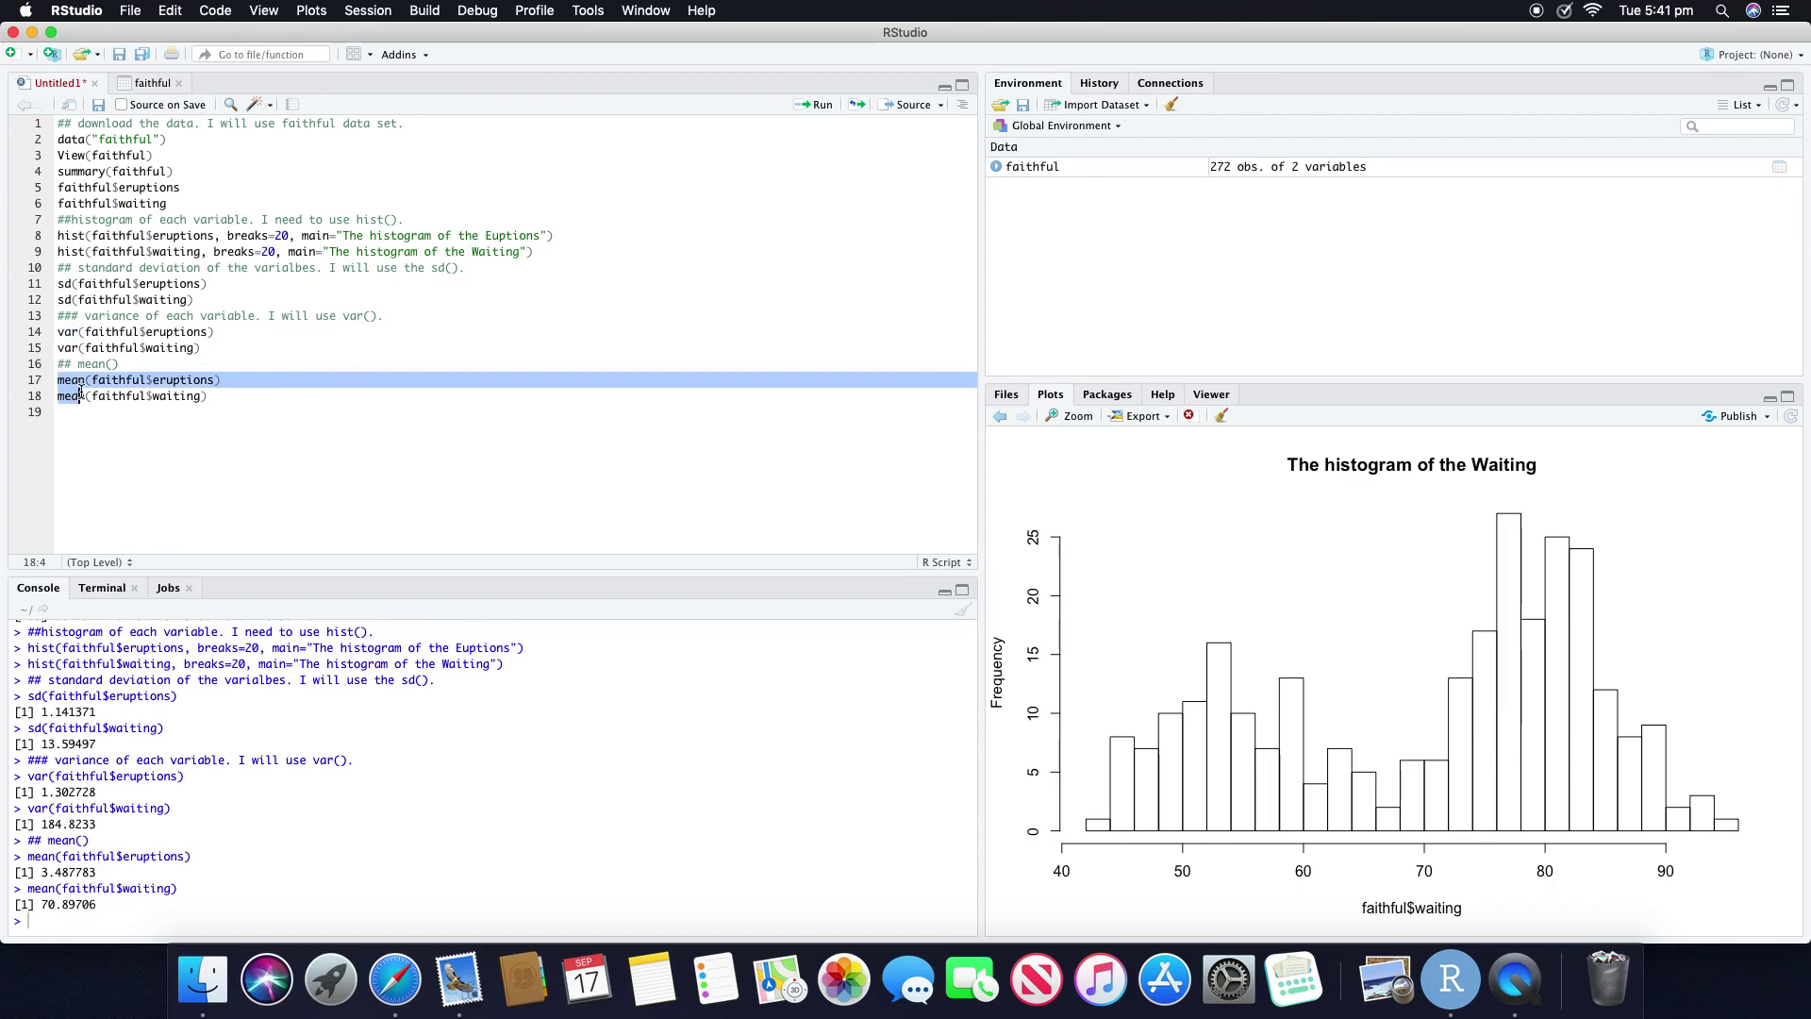
{"action": "left_click", "coordinate": [288, 403]}
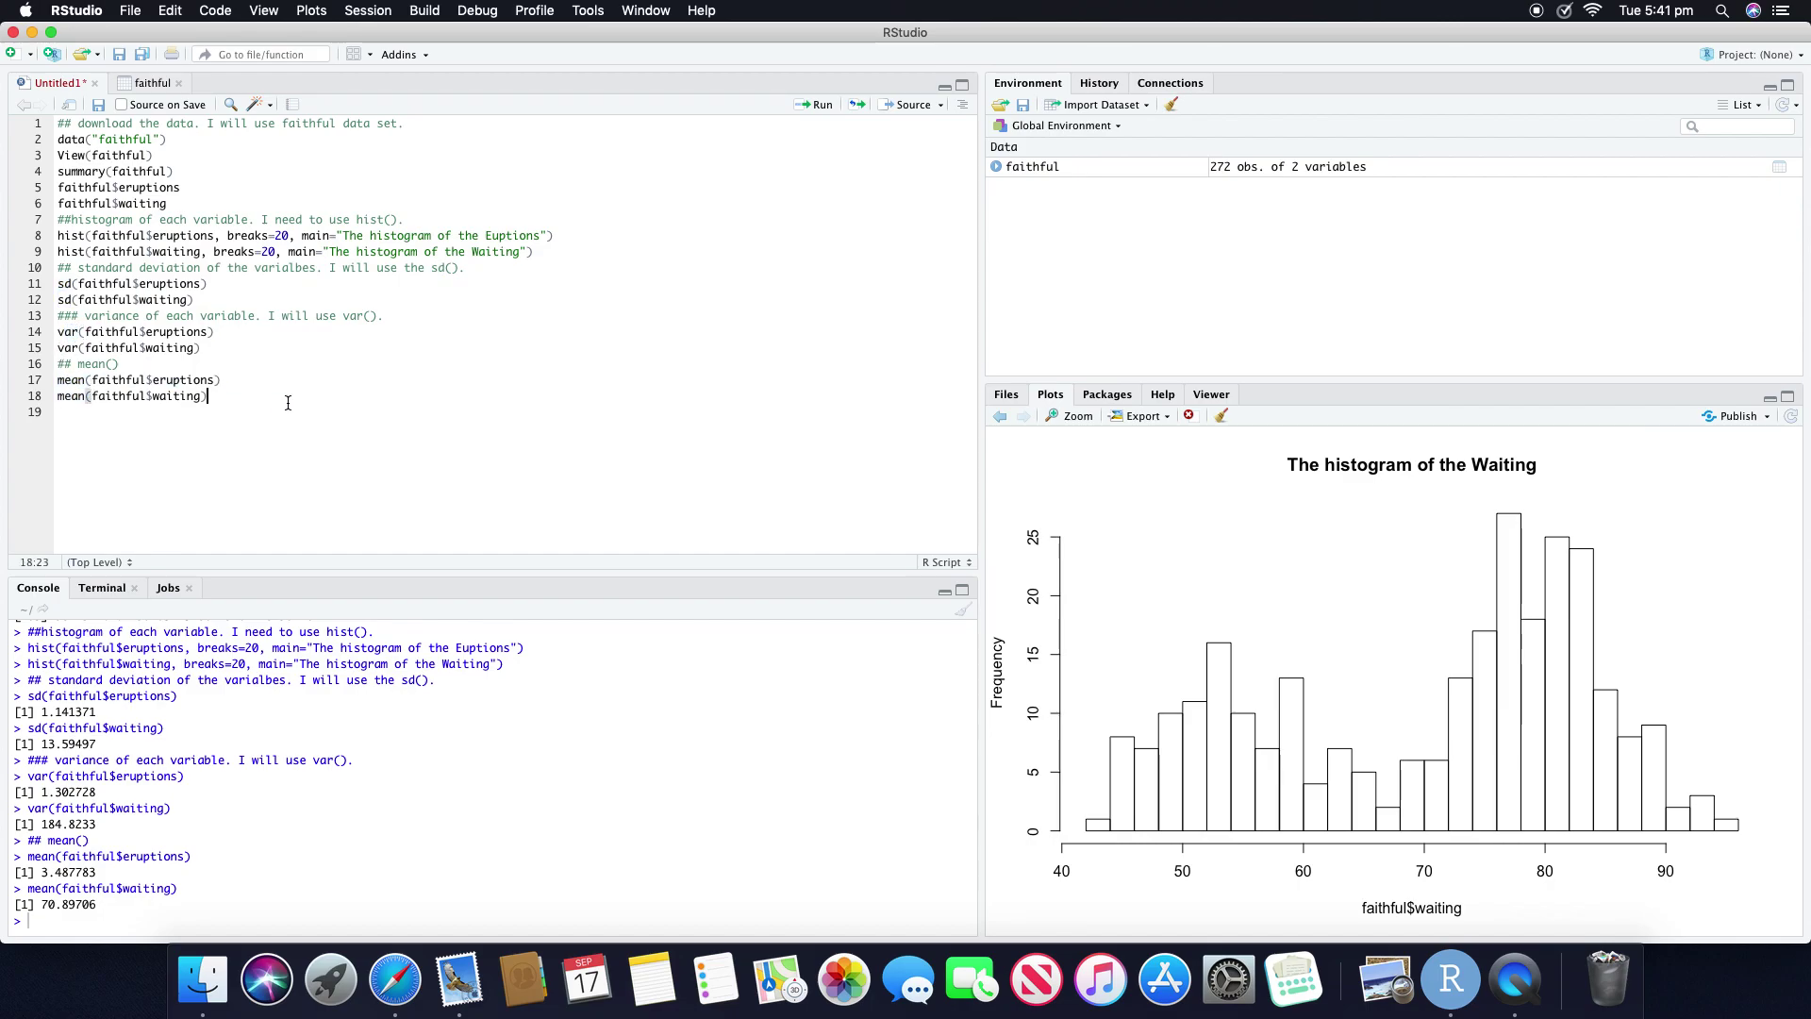